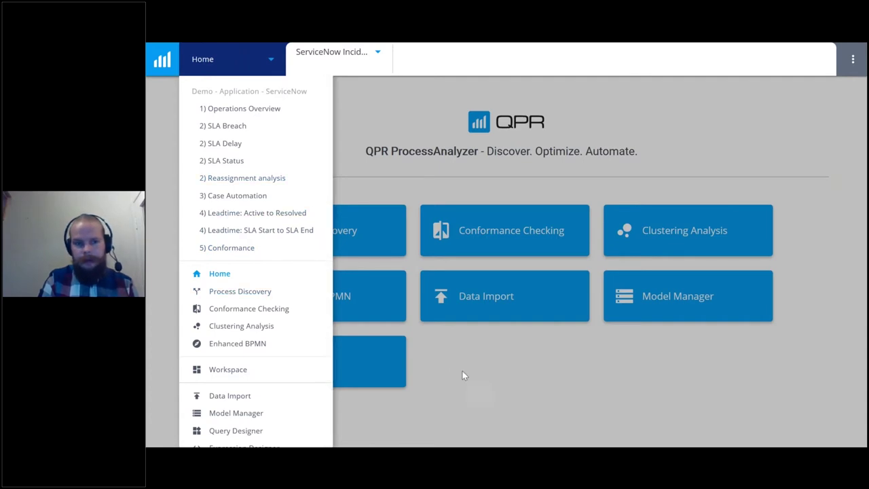
# Step: Open Process Discovery for the ServiceNow Incident model with the Cases table beside the flowchart
pyautogui.click(478, 354)
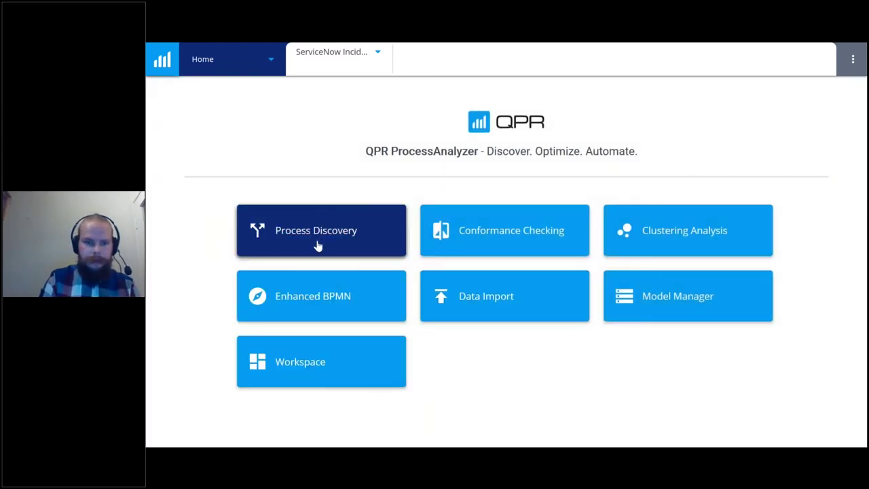
pyautogui.click(318, 246)
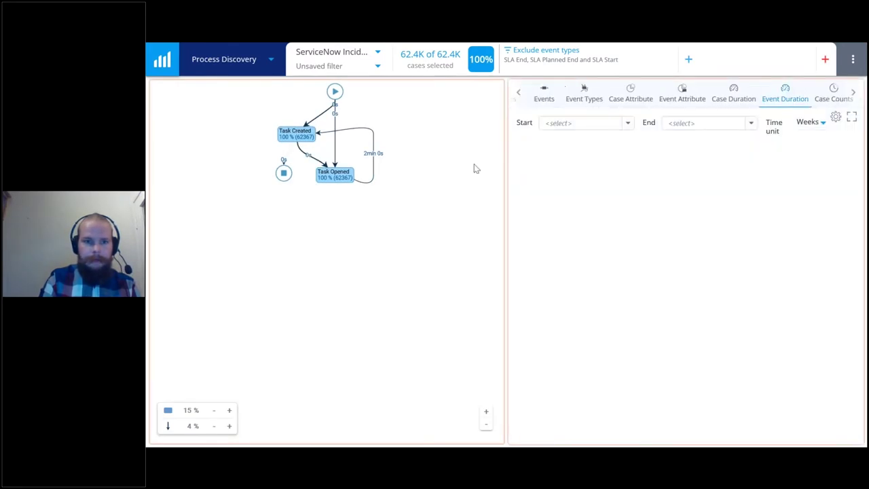
pyautogui.click(518, 92)
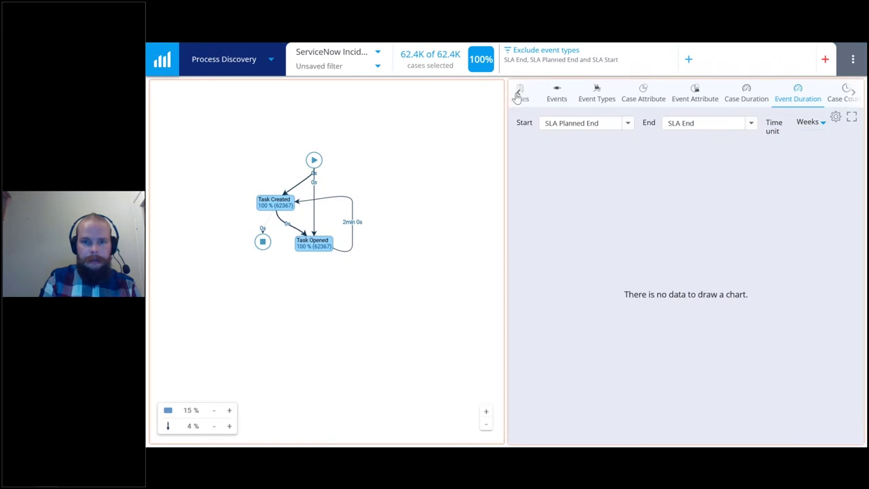
pyautogui.click(531, 96)
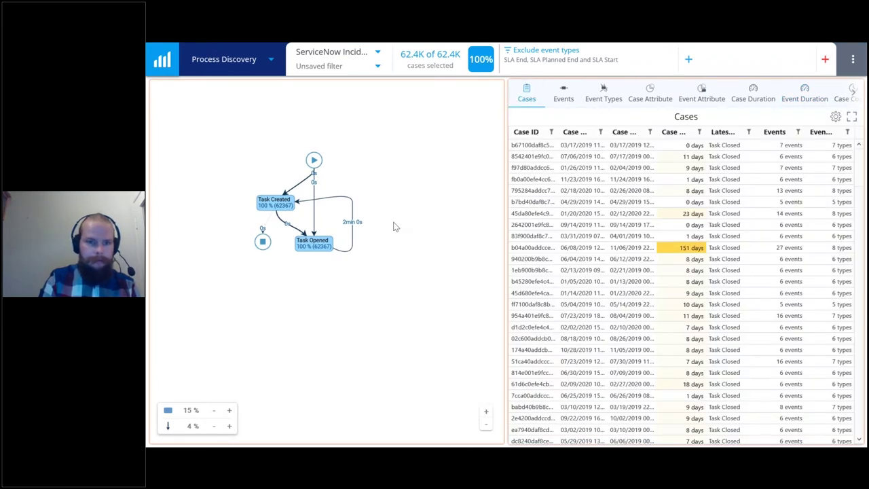
pyautogui.click(384, 58)
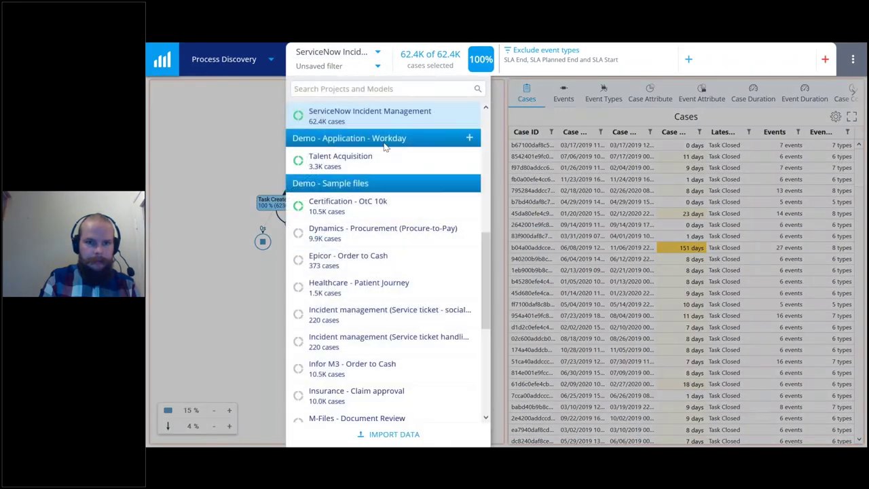
pyautogui.scroll(2, 323, 180)
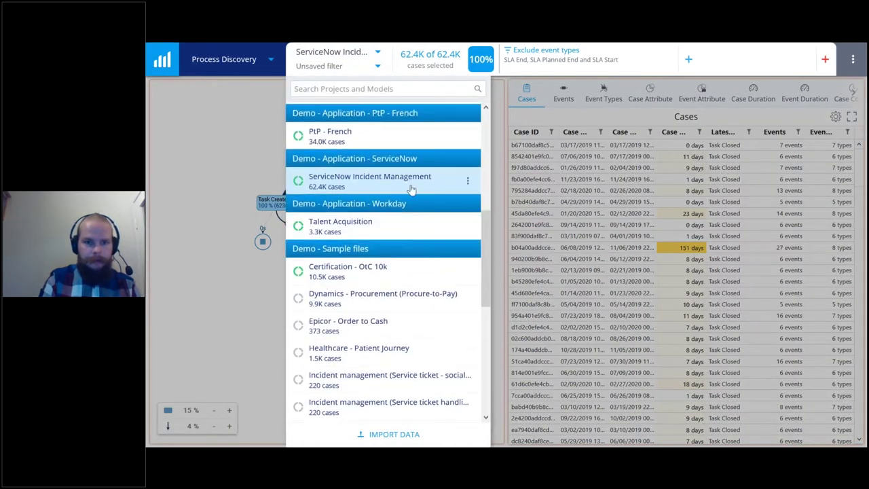
pyautogui.click(245, 174)
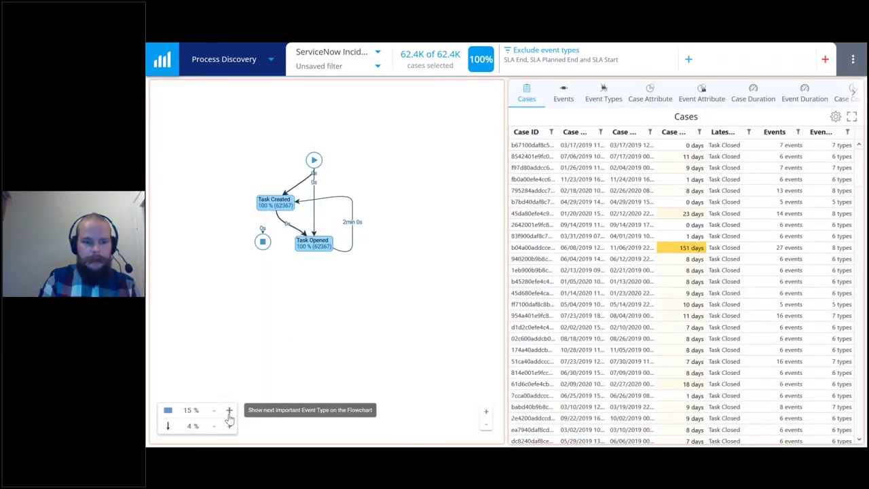
# Step: Expand the map to 100% activities at 16% paths and show the Event Types table
pyautogui.click(215, 410)
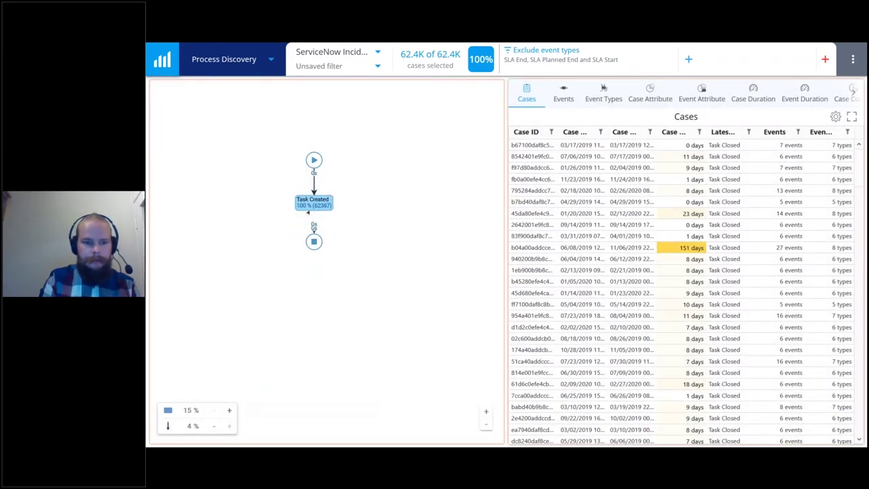
pyautogui.click(230, 411)
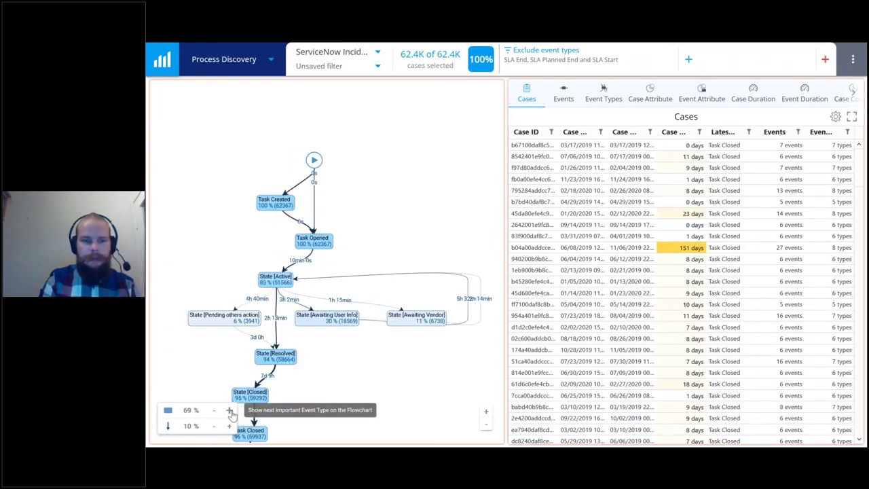
pyautogui.click(230, 411)
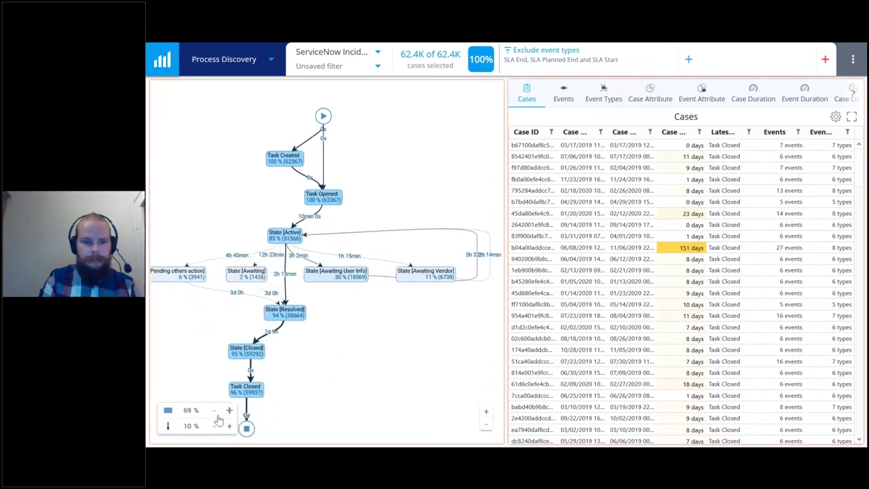
pyautogui.click(215, 411)
pyautogui.click(216, 411)
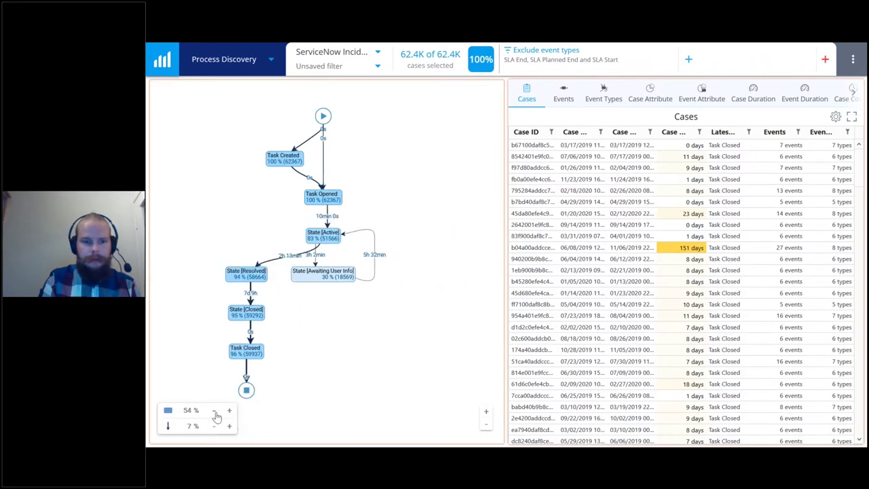
pyautogui.click(215, 411)
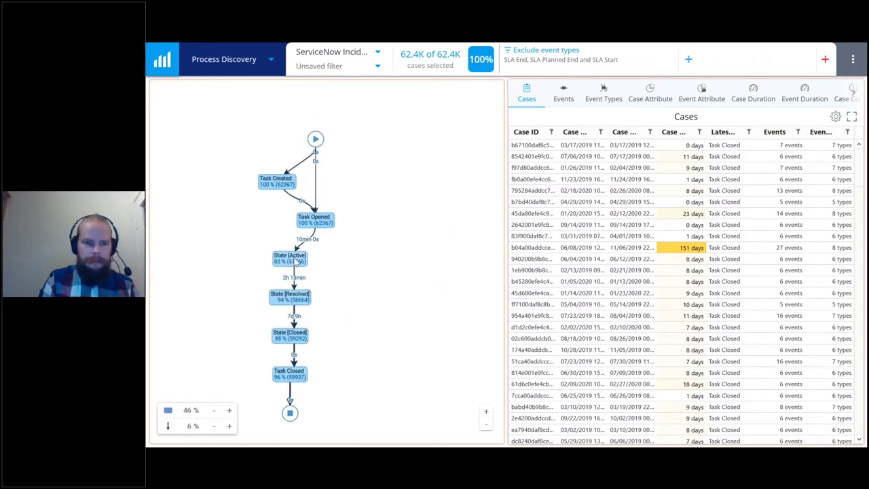
pyautogui.click(230, 412)
pyautogui.click(230, 411)
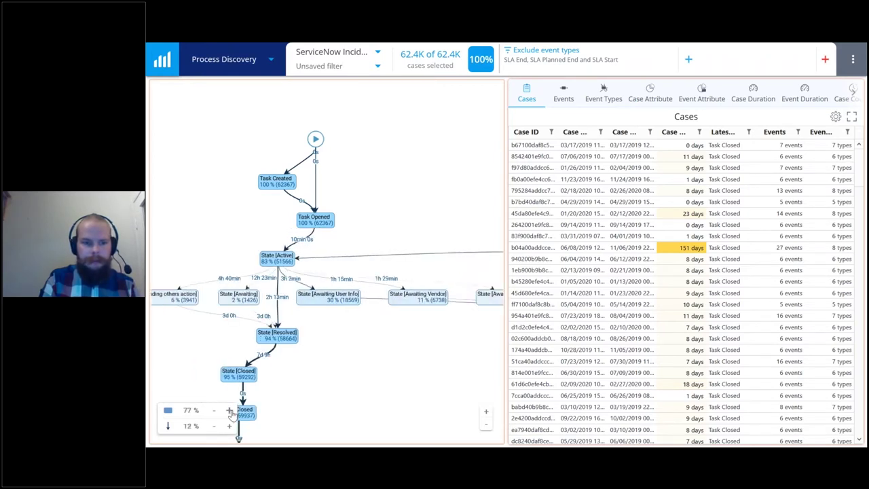
pyautogui.click(230, 411)
pyautogui.scroll(-5, 311, 367)
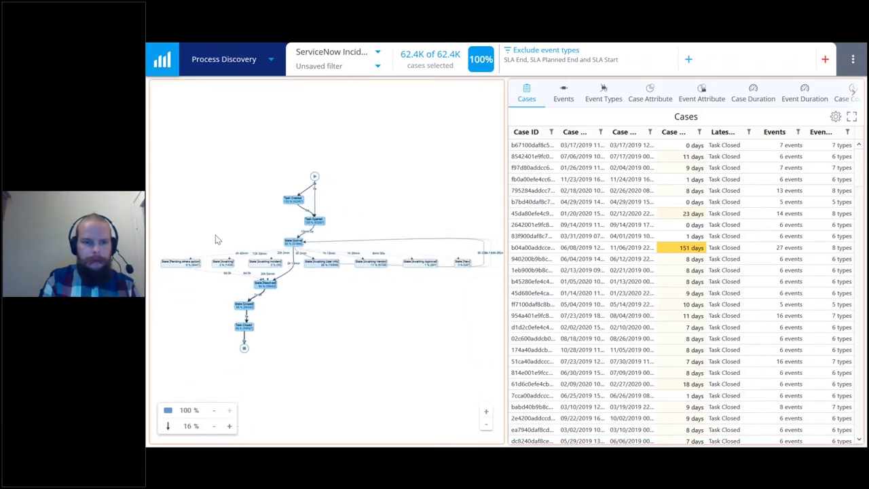
pyautogui.click(605, 92)
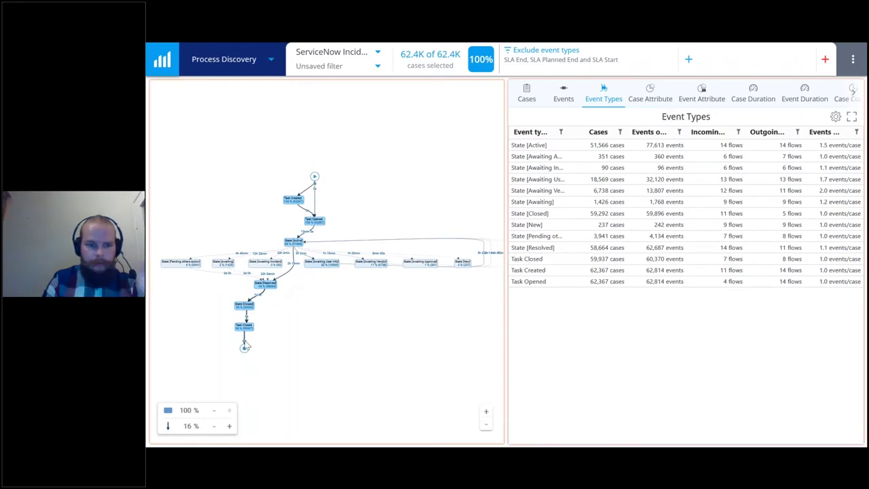
# Step: Raise the map's paths to 22% and list individual events in the Events table
pyautogui.click(229, 427)
pyautogui.click(229, 427)
pyautogui.click(230, 427)
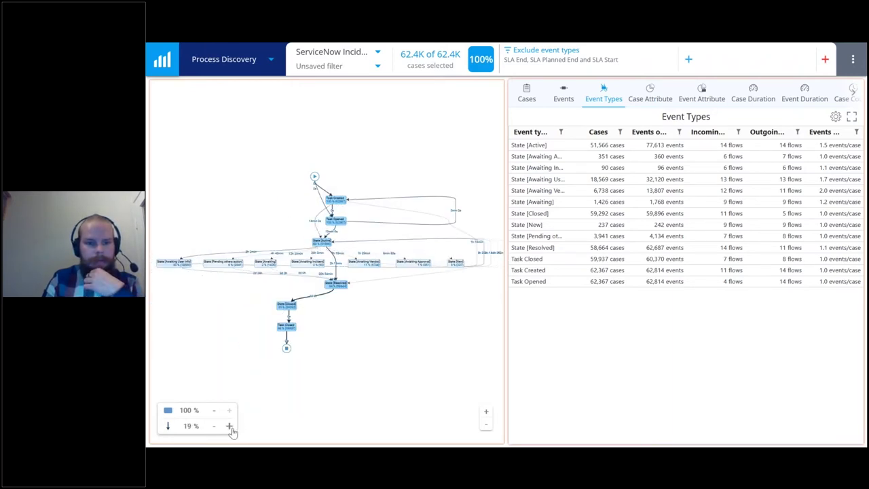
pyautogui.click(229, 426)
pyautogui.click(229, 426)
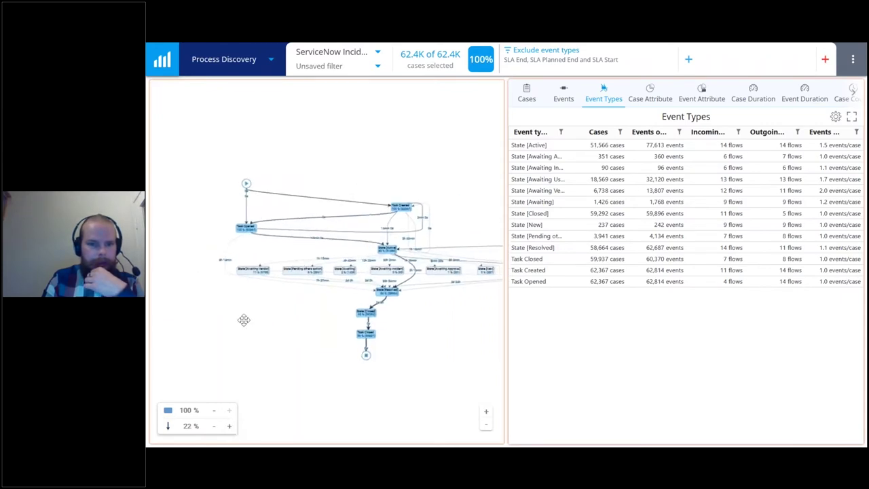
pyautogui.moveTo(279, 352); pyautogui.dragTo(252, 336)
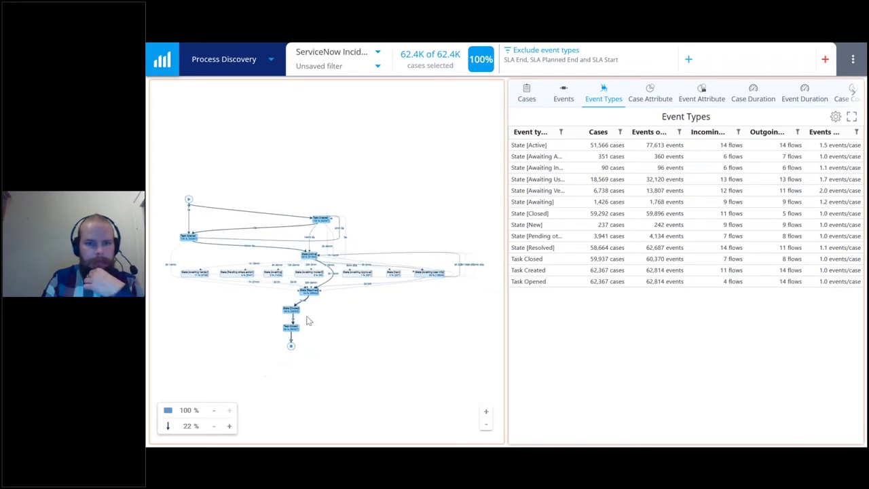
pyautogui.click(564, 90)
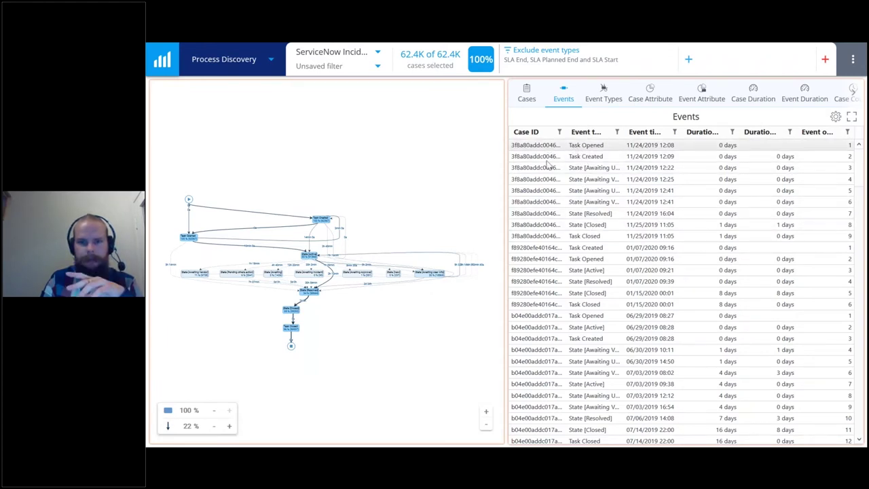
# Step: Filter to the first incident case and turn off Unique Only so loops show 200%
pyautogui.click(533, 148)
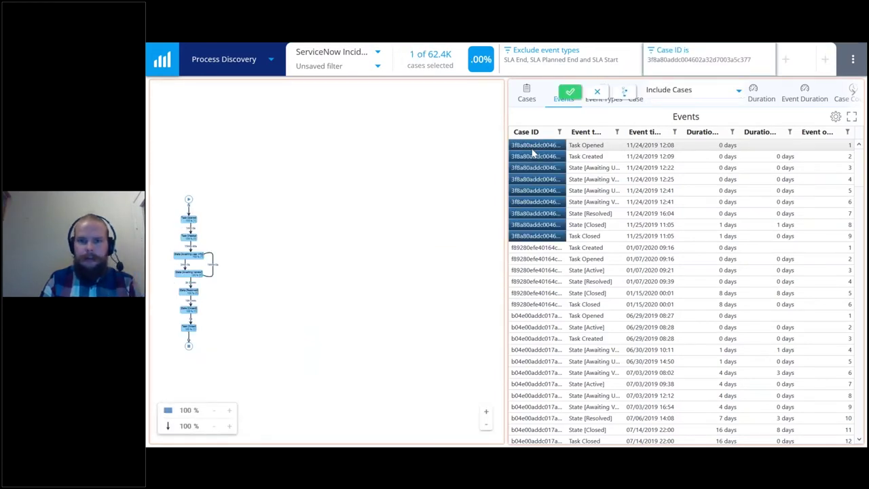
pyautogui.click(571, 93)
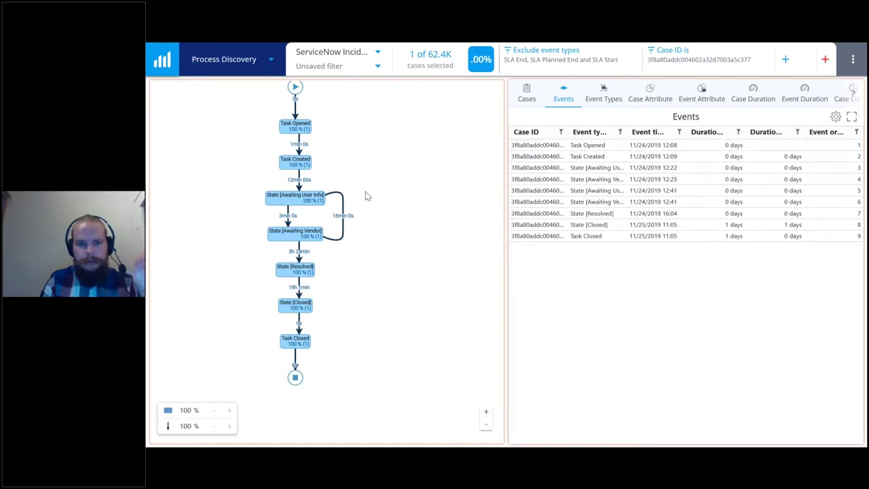
pyautogui.rightClick(381, 211)
pyautogui.click(440, 252)
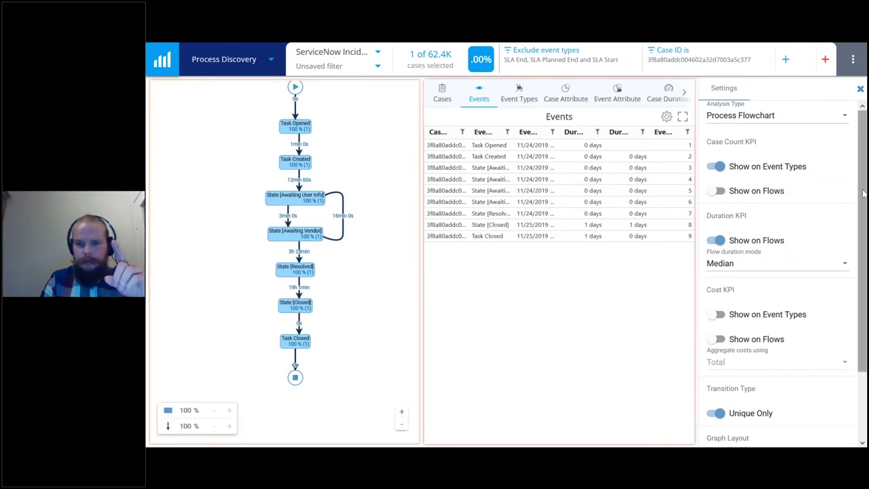
pyautogui.scroll(-2, 859, 237)
pyautogui.click(719, 332)
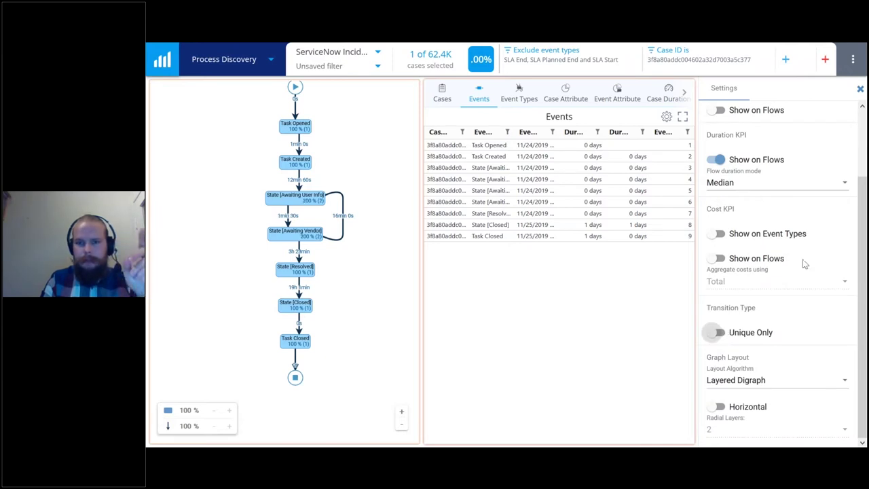
pyautogui.click(861, 89)
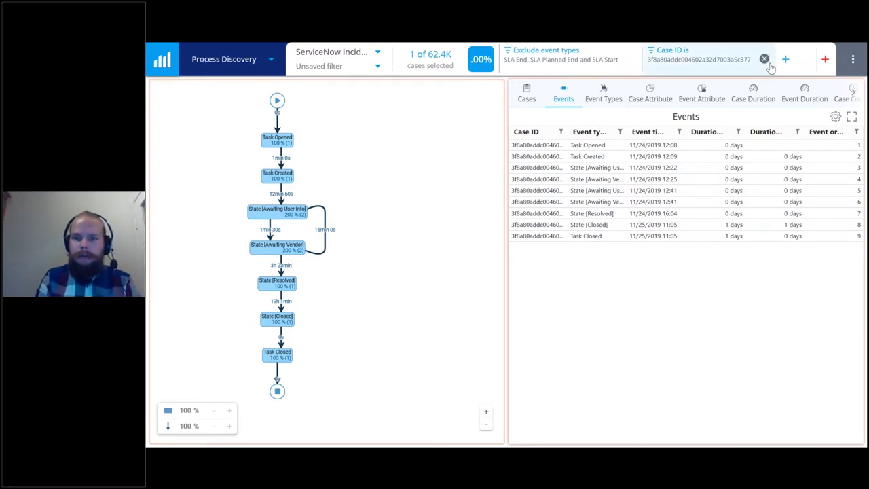
# Step: Clear the case filter, raise activities to 77%, and chart cases per assignee
pyautogui.click(764, 61)
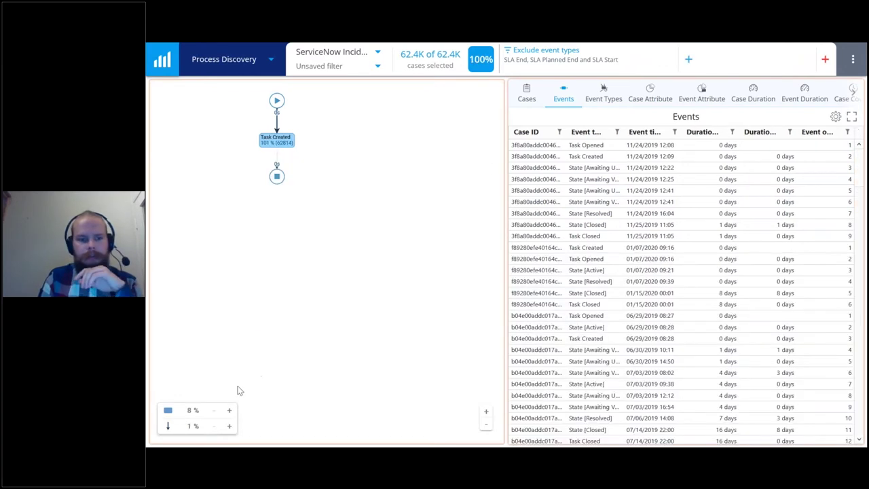
pyautogui.click(229, 411)
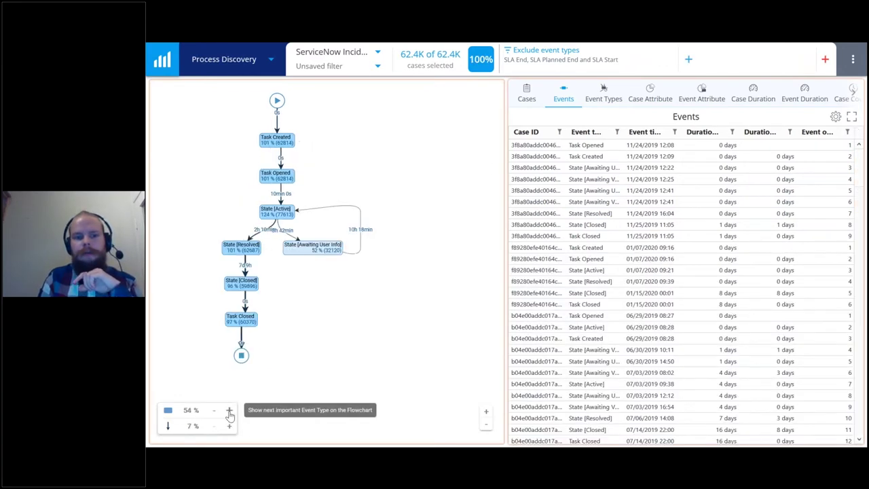
pyautogui.click(229, 411)
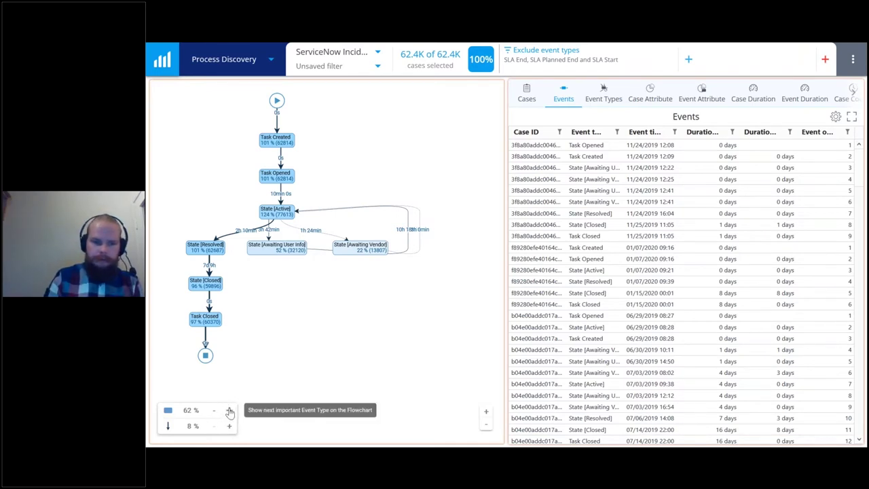
pyautogui.click(229, 411)
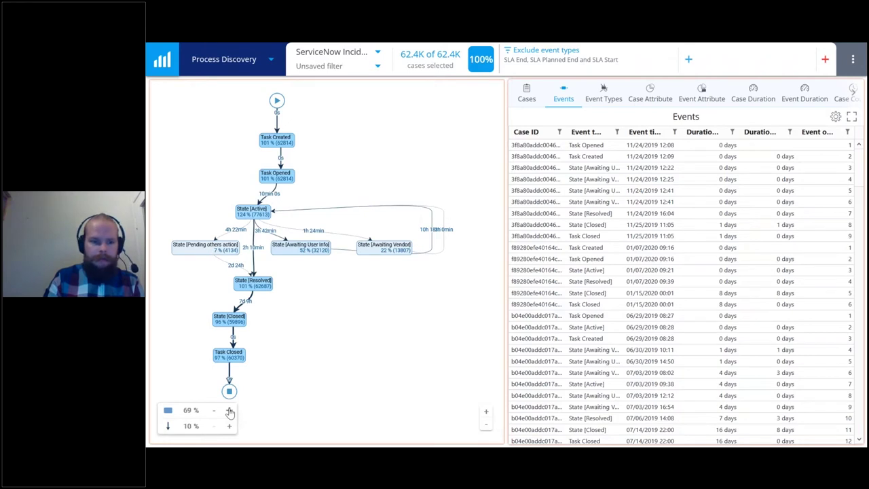
pyautogui.click(229, 412)
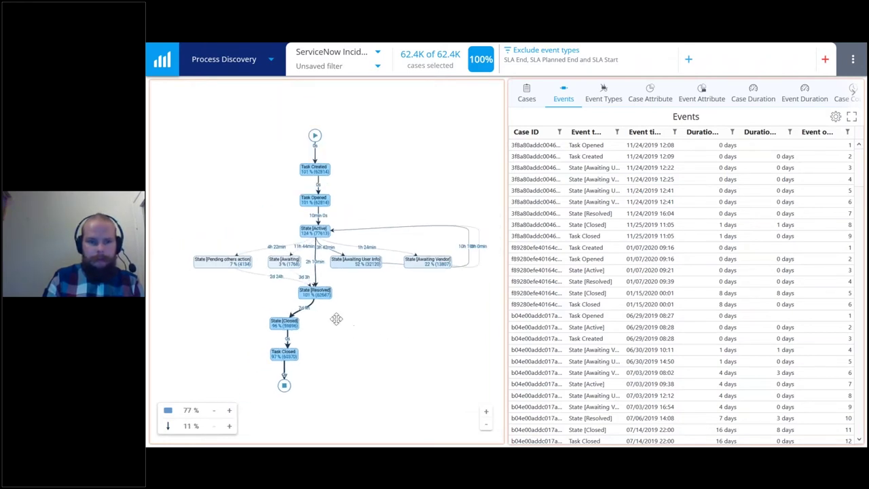
pyautogui.click(648, 99)
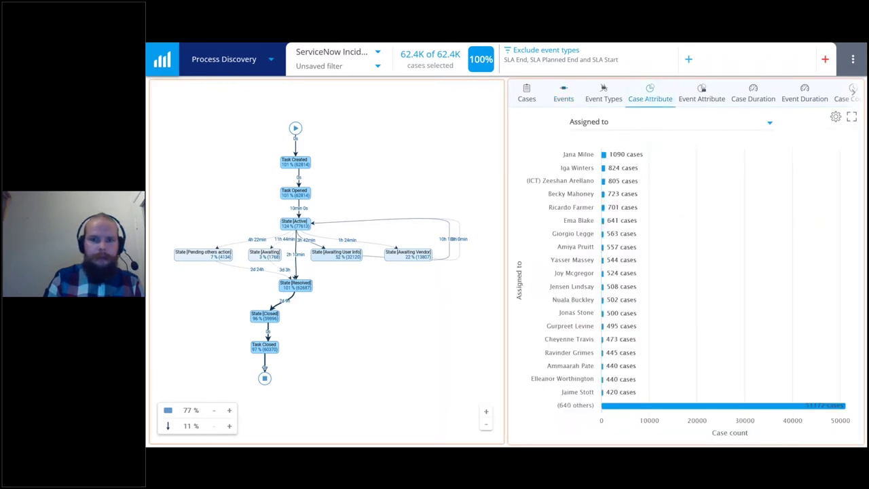
# Step: Switch the Case Attribute chart to Company, led by Lacero Transport with 17698 cases
pyautogui.click(605, 129)
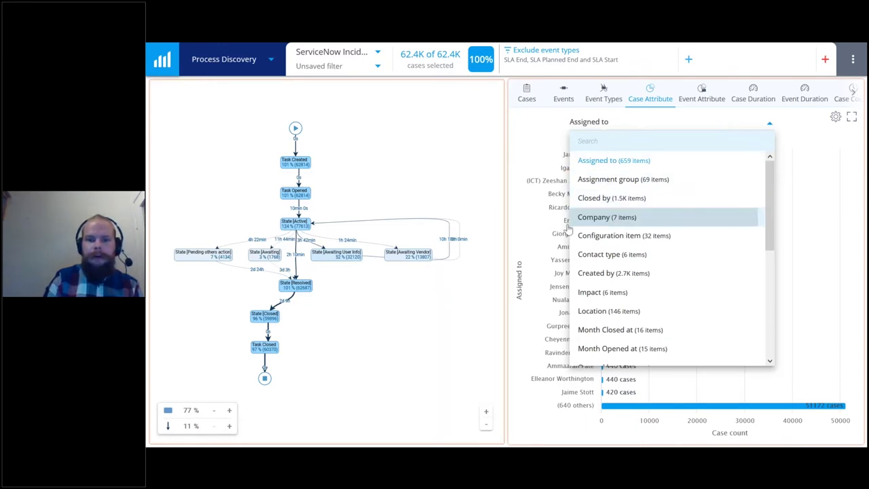
pyautogui.click(612, 224)
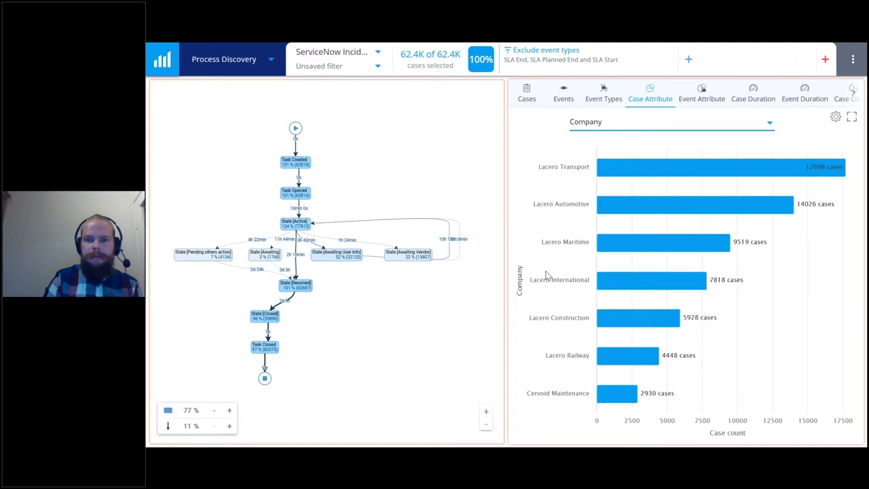
pyautogui.click(586, 126)
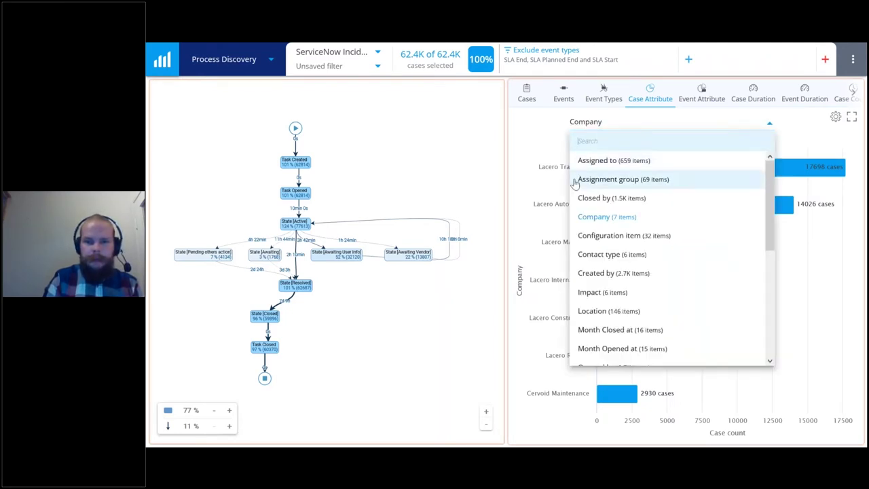
# Step: Chart cases per Assignment group, led by Internal team 5 (5936), then return to Cases
pyautogui.click(581, 182)
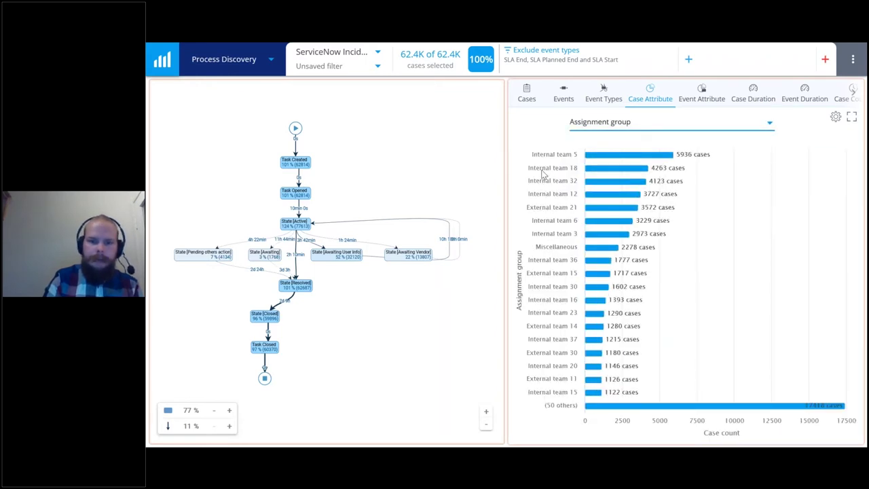
pyautogui.moveTo(589, 169)
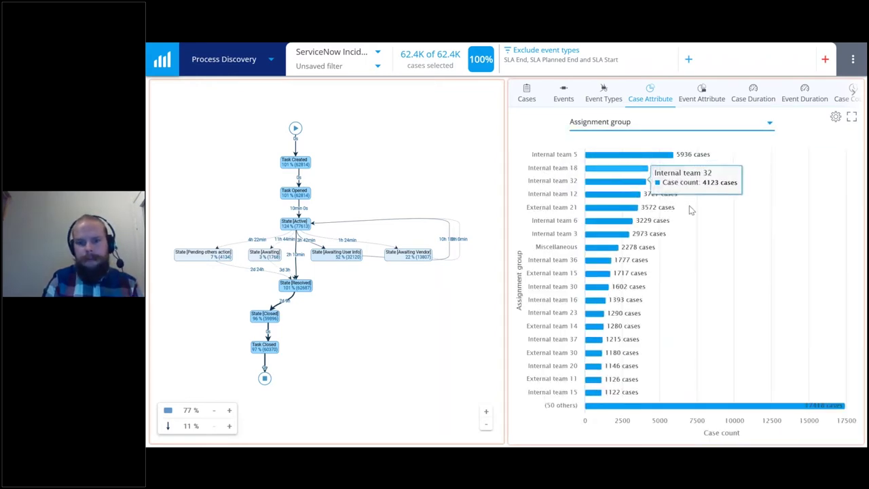
pyautogui.moveTo(664, 161)
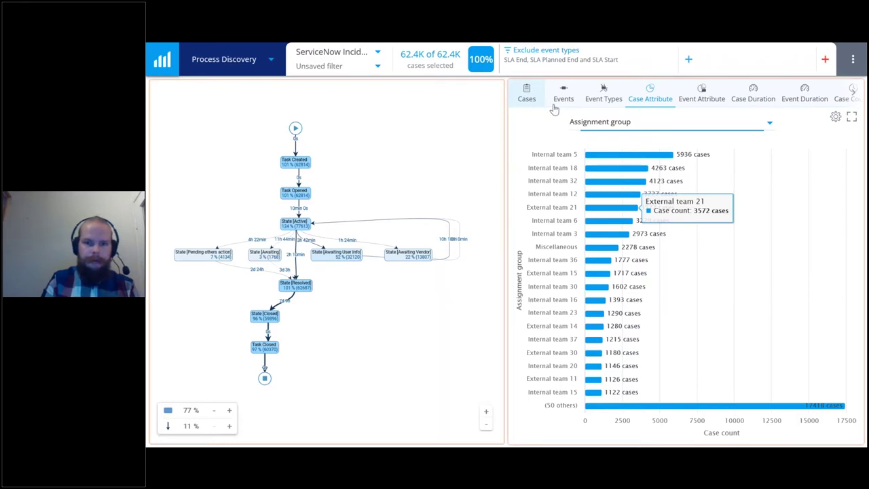
pyautogui.click(526, 95)
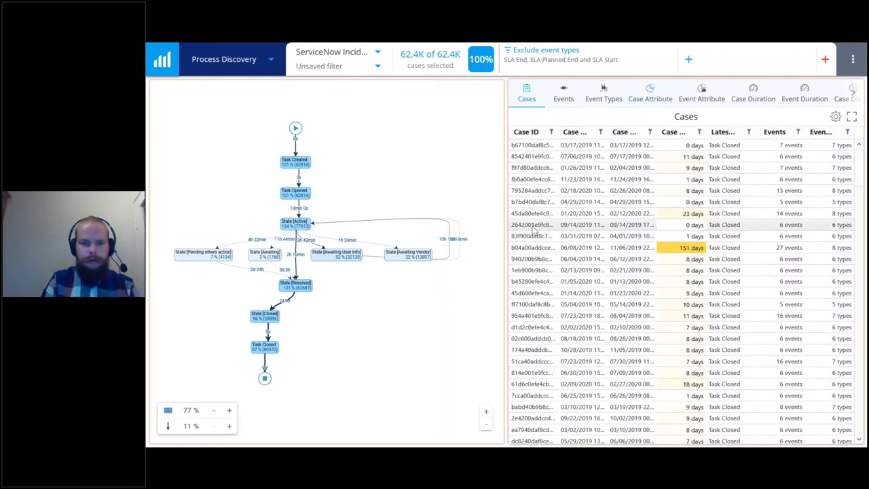
# Step: Try a single-case filter on one case, pan its map, then cancel it
pyautogui.click(533, 226)
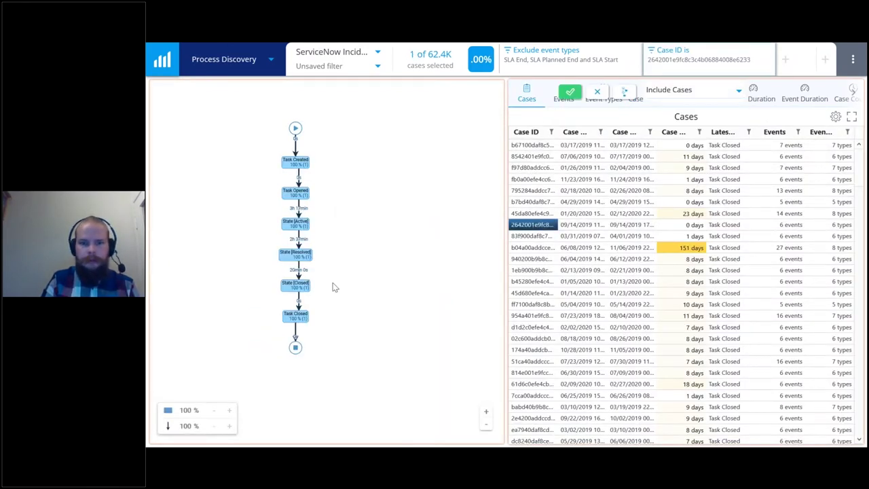
pyautogui.scroll(2, 312, 209)
pyautogui.moveTo(344, 262); pyautogui.dragTo(347, 224)
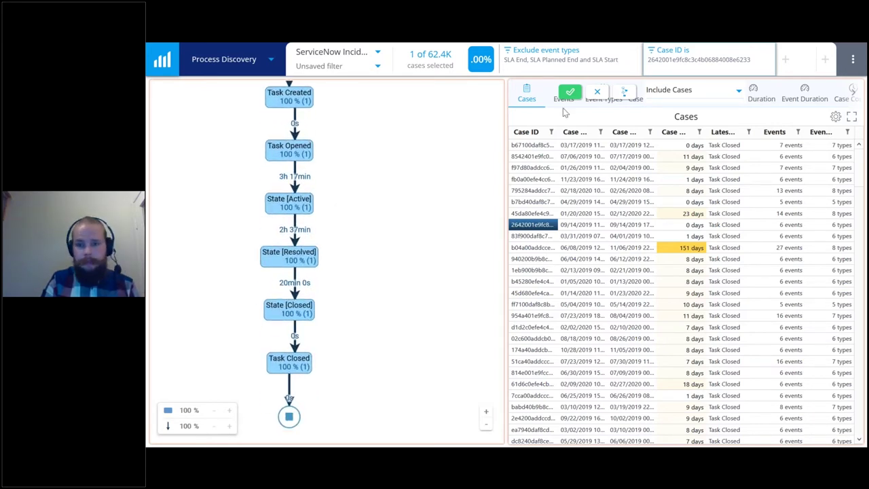
pyautogui.click(596, 96)
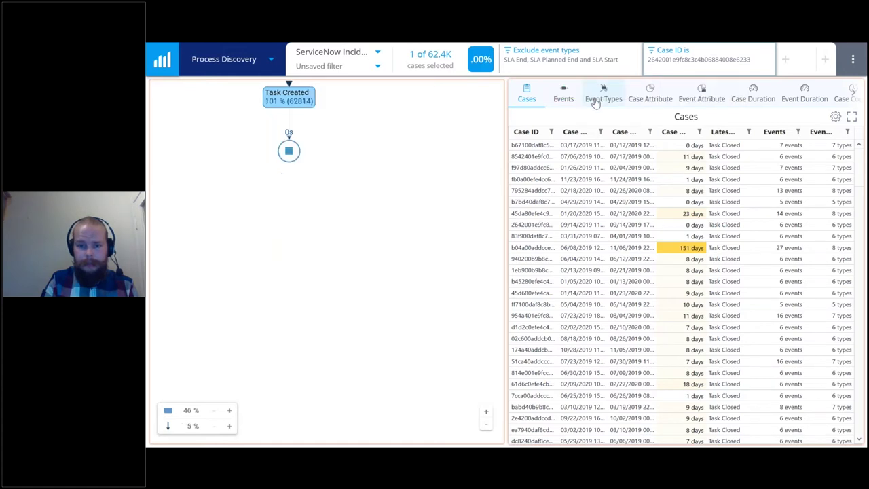
# Step: Filter to the 151-day case and show 100% of its activities and paths
pyautogui.click(537, 248)
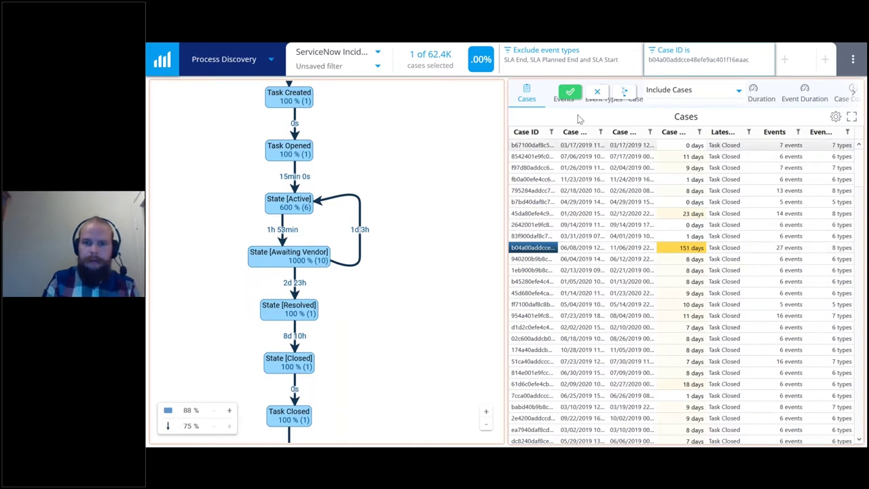
pyautogui.click(570, 93)
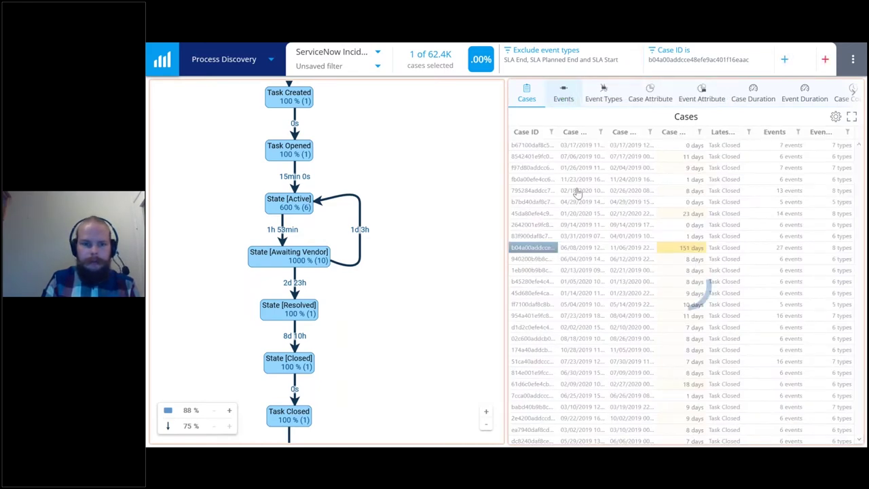
pyautogui.click(229, 410)
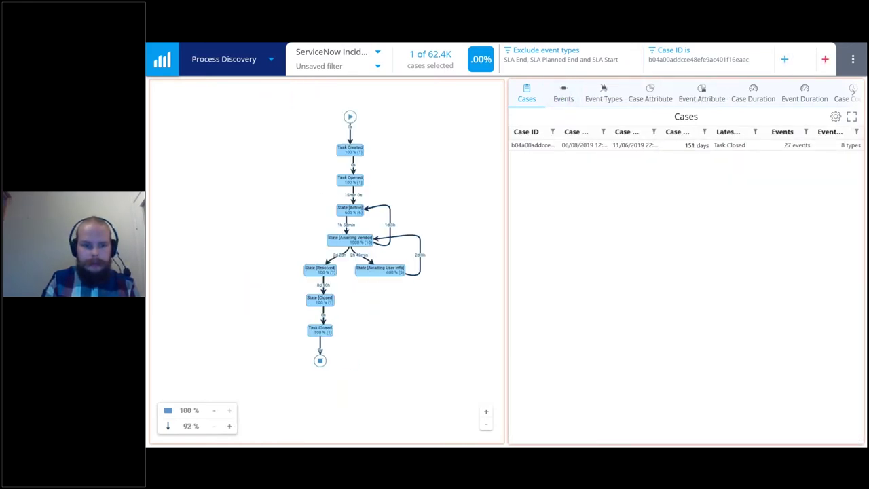
pyautogui.click(228, 425)
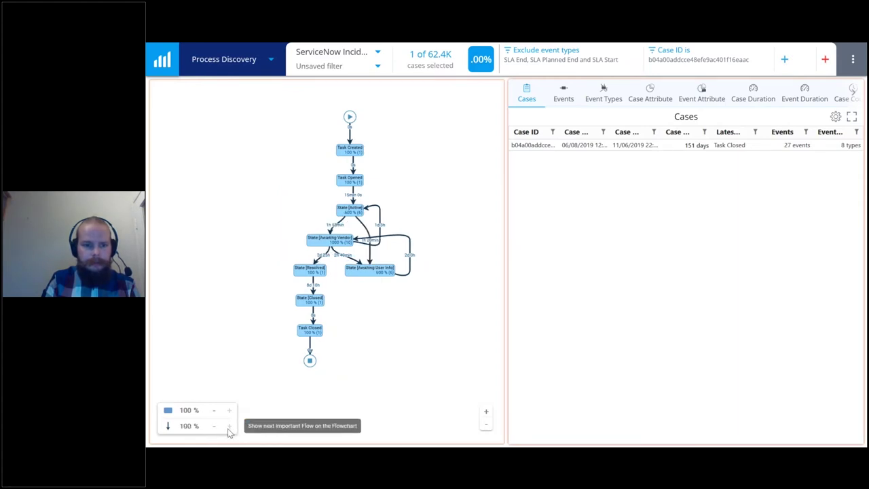
# Step: Scroll through the case's 27 events, from Task Created 06/08/2019 to Task Closed 11/06/2019
pyautogui.click(558, 95)
pyautogui.scroll(3, 408, 227)
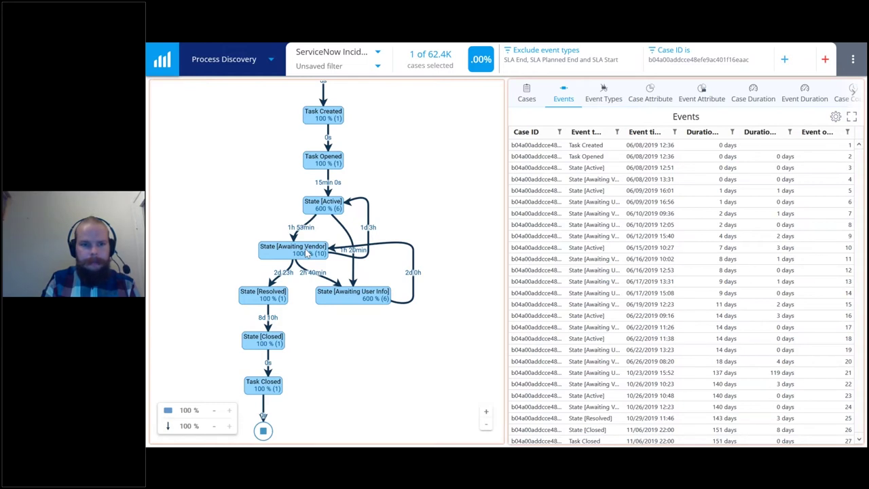
pyautogui.scroll(-1, 747, 292)
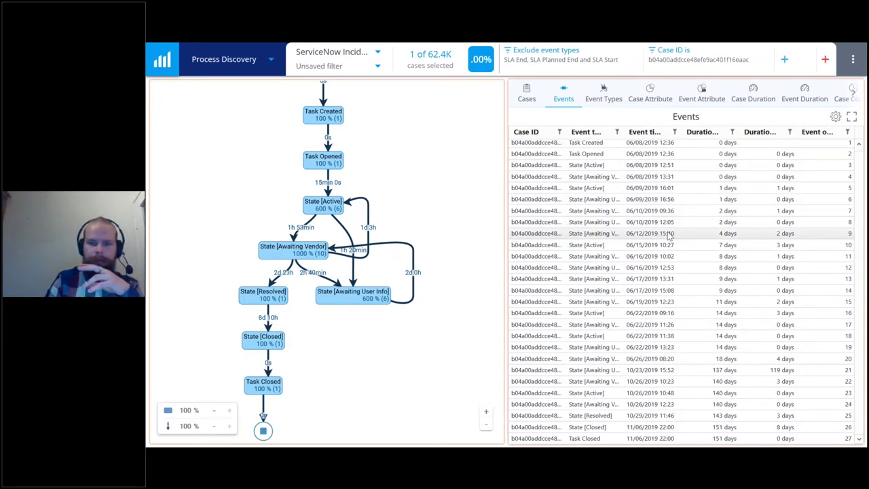
pyautogui.scroll(1, 669, 235)
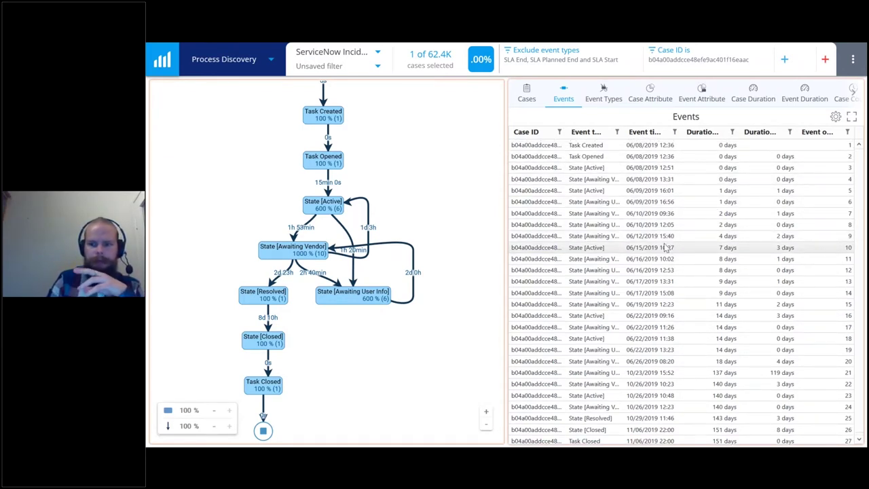
pyautogui.scroll(-1, 666, 247)
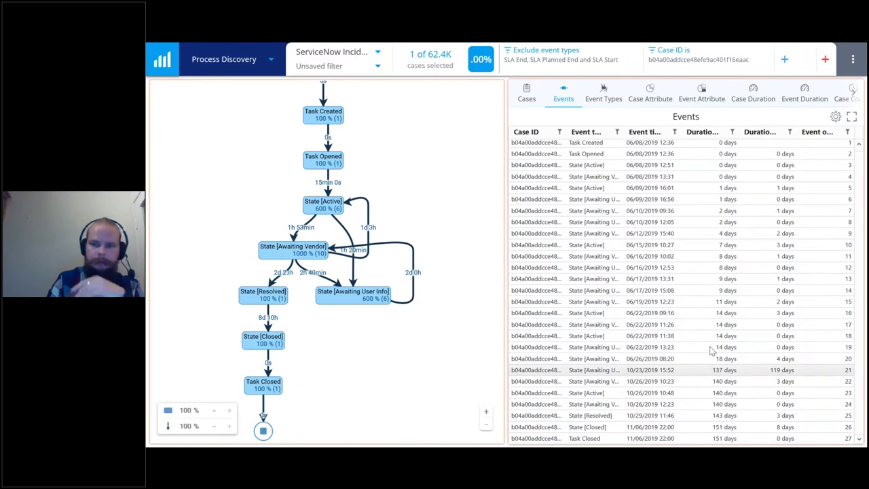
# Step: Remove the case filter, show the Case Attribute chart, and add more activities to the map
pyautogui.click(763, 60)
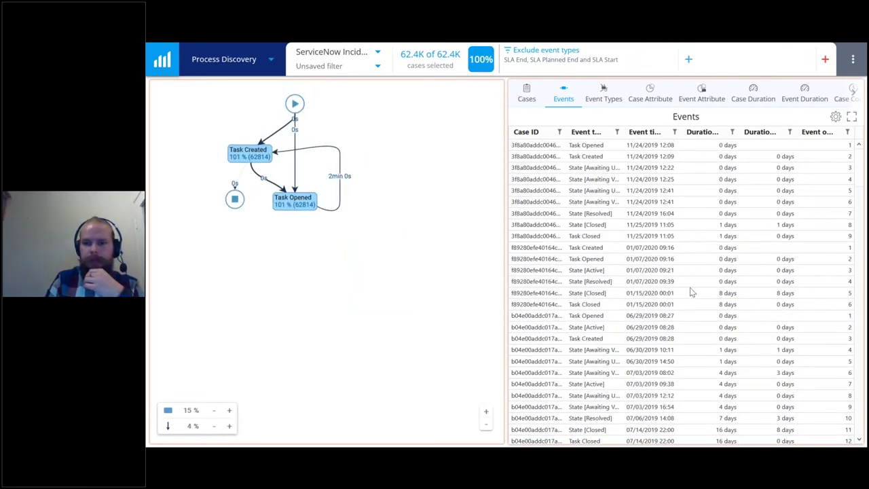
pyautogui.moveTo(743, 44)
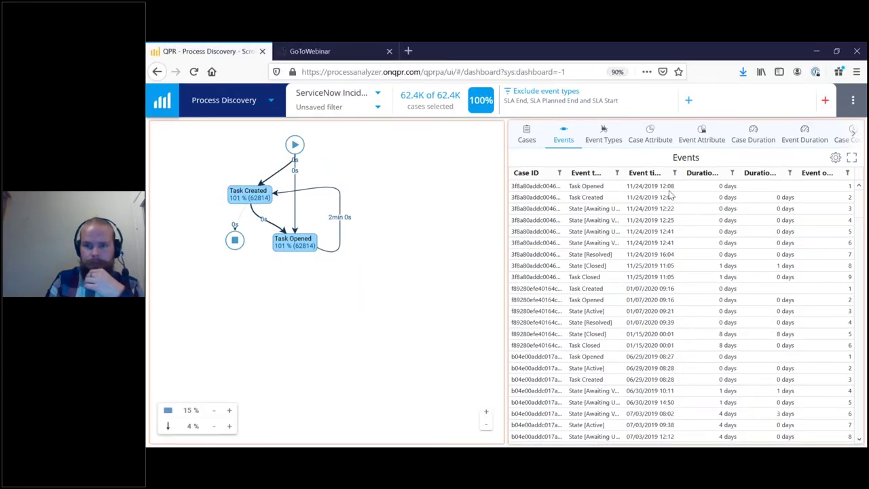
pyautogui.click(646, 95)
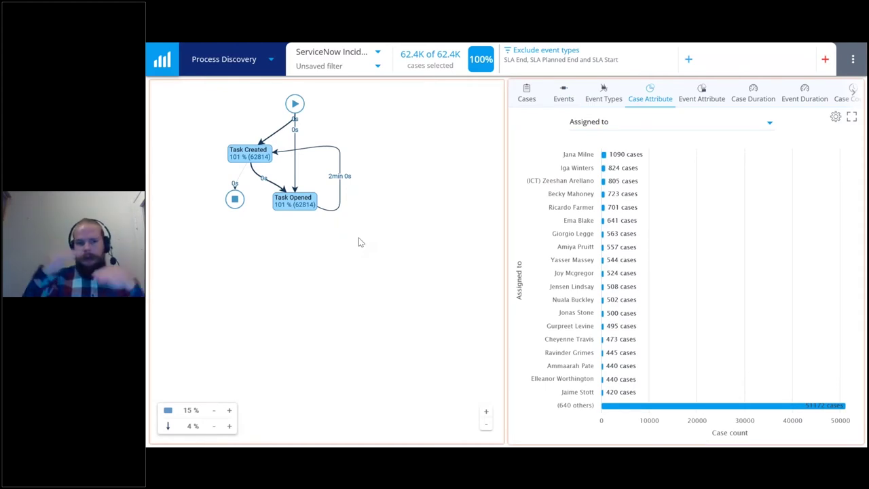
pyautogui.click(230, 411)
pyautogui.click(230, 411)
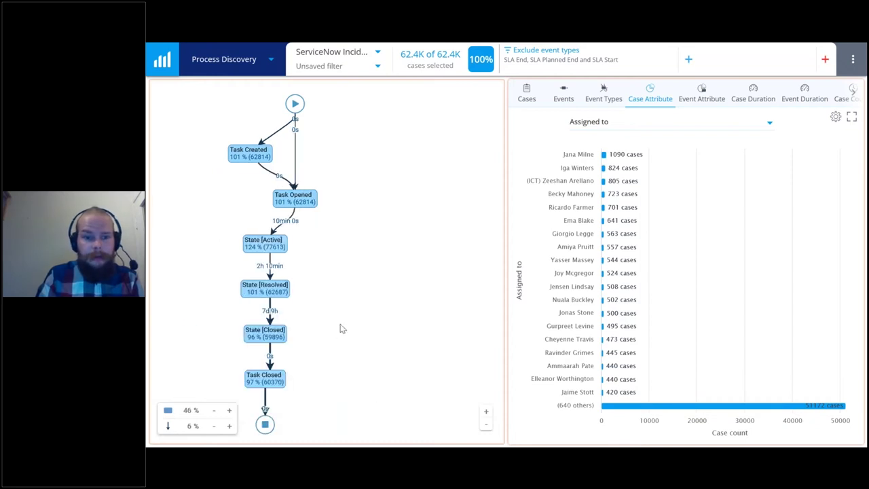
# Step: Filter to Assignment group Internal team 18 (4.3K cases) and open the map settings
pyautogui.click(596, 126)
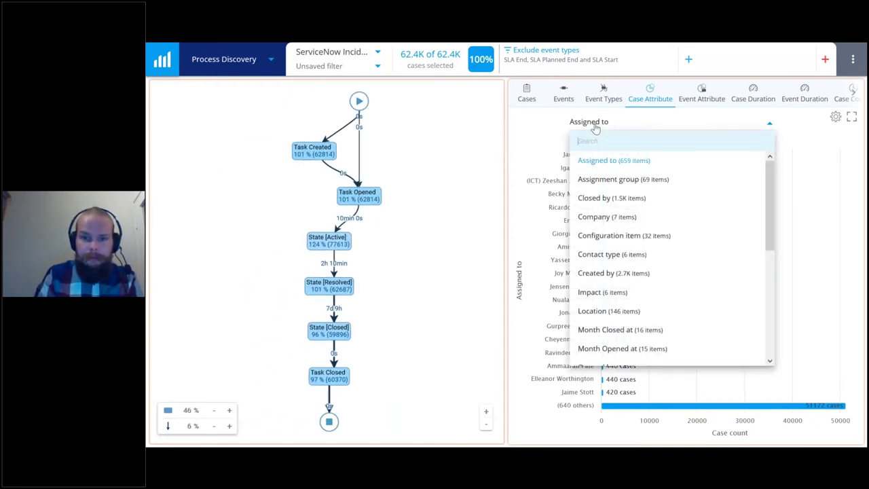
pyautogui.click(623, 181)
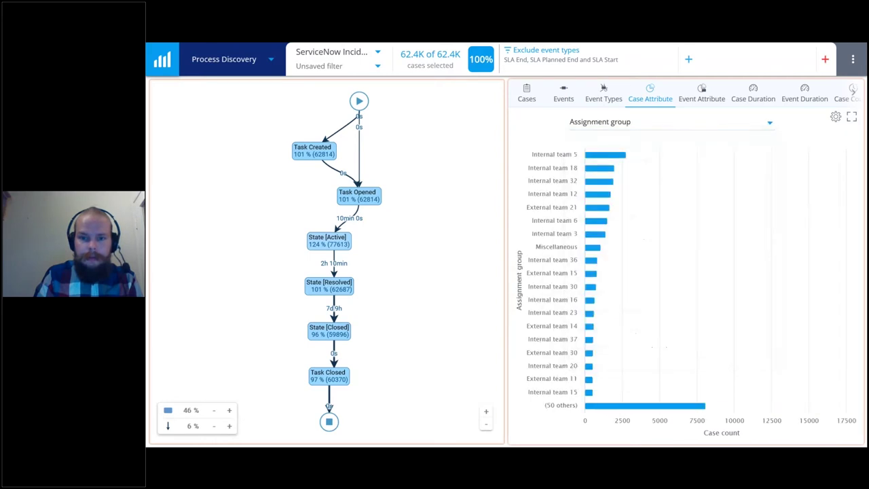
pyautogui.click(613, 168)
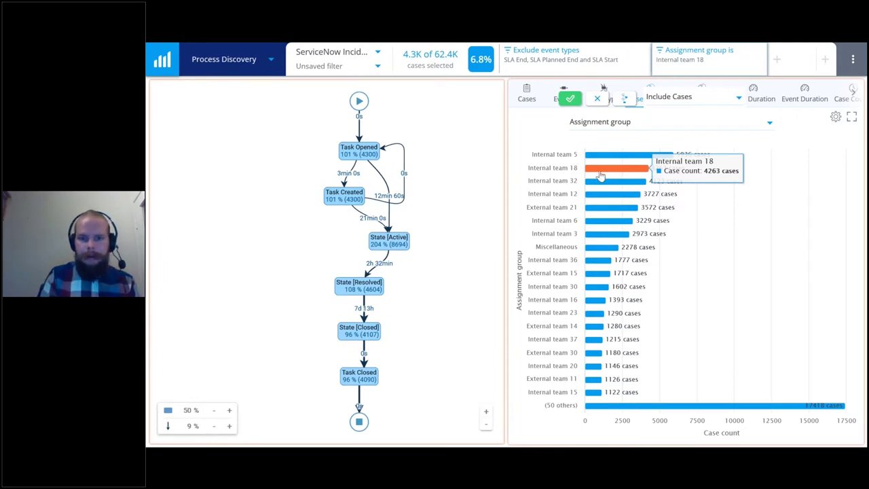
pyautogui.click(571, 98)
pyautogui.rightClick(428, 228)
pyautogui.click(453, 270)
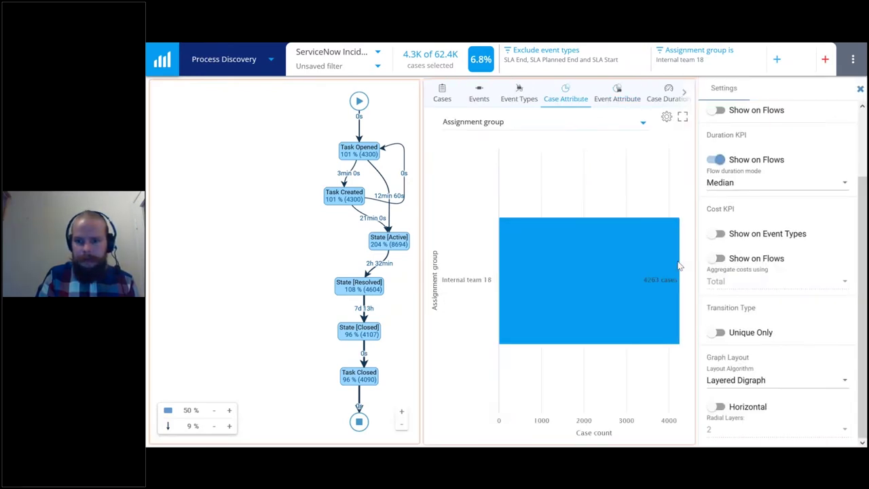
# Step: Switch the map to Unique Only transitions and close the Settings panel
pyautogui.click(739, 334)
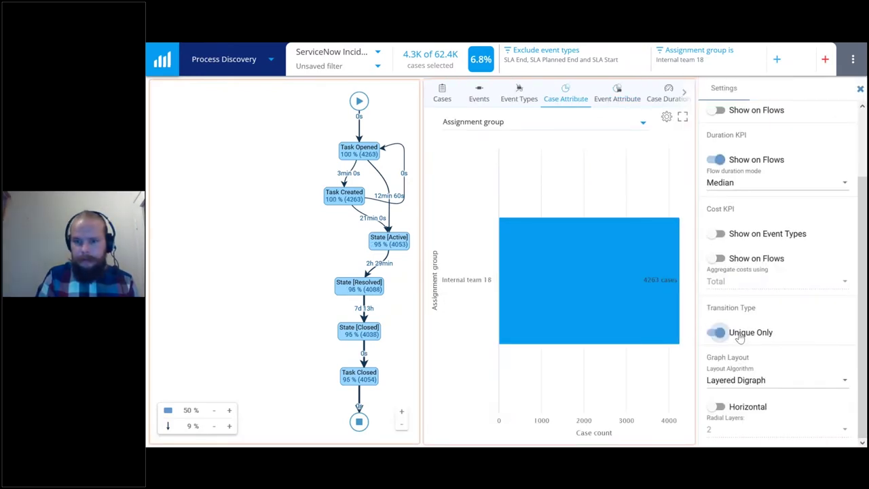
pyautogui.click(860, 89)
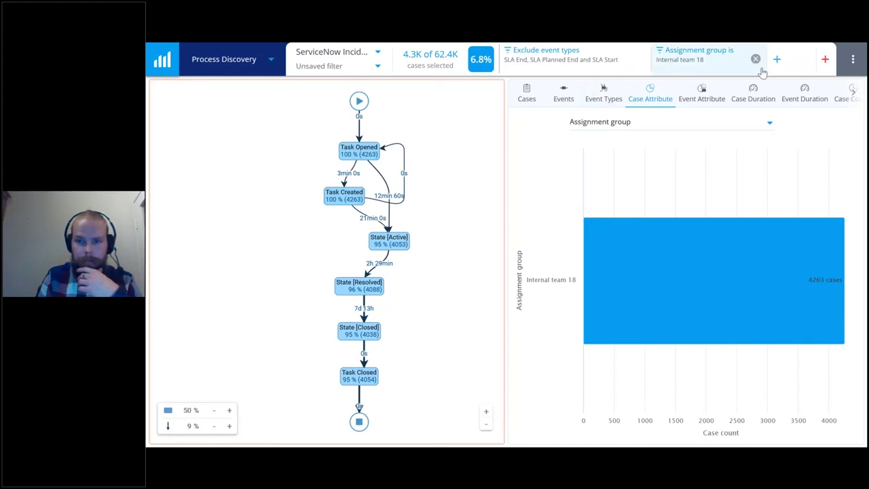
# Step: Remove the Internal team 18 filter and chart case counts grouped by week
pyautogui.click(755, 60)
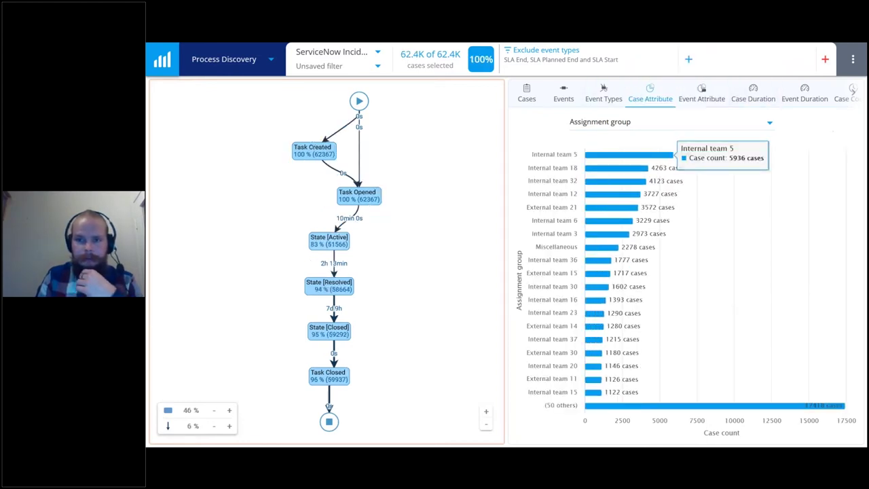
pyautogui.click(771, 95)
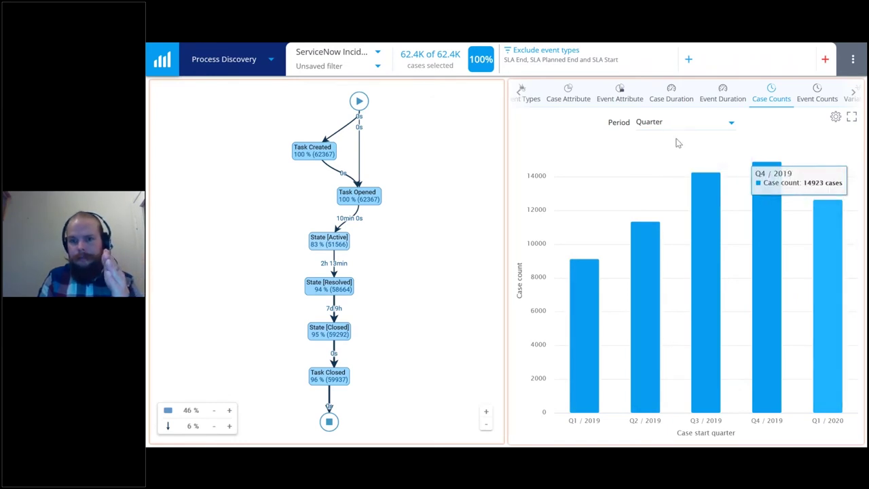
pyautogui.click(653, 123)
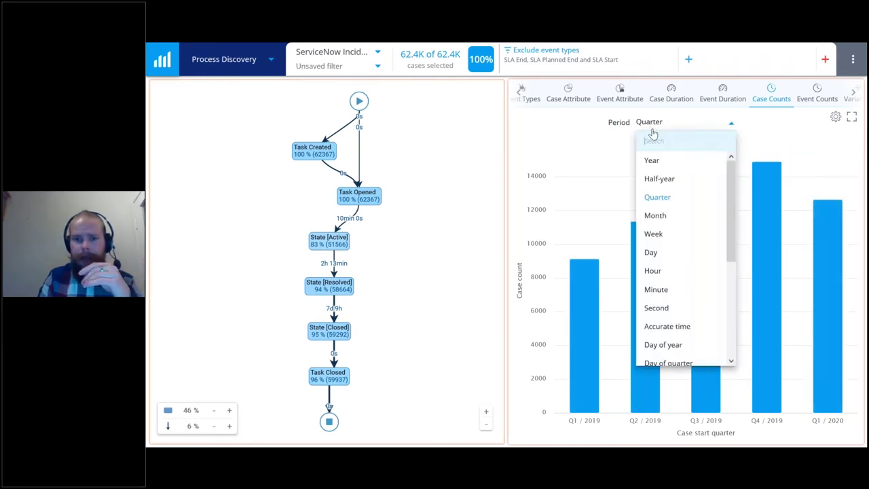
pyautogui.click(653, 235)
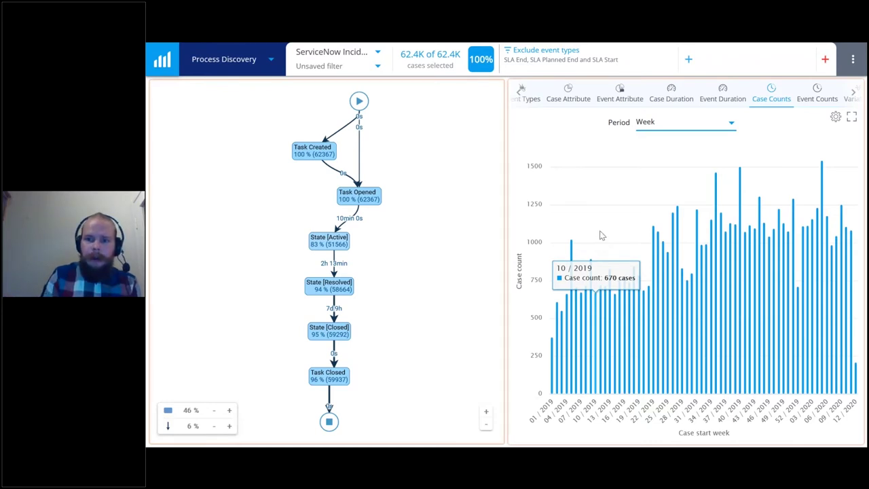
# Step: Show the Top Variations table and set the selection counter to report variations
pyautogui.click(855, 95)
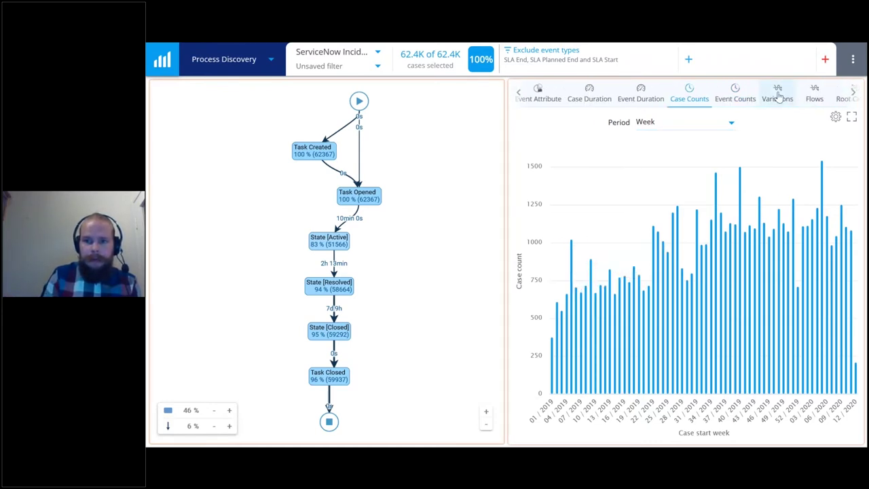
pyautogui.click(780, 99)
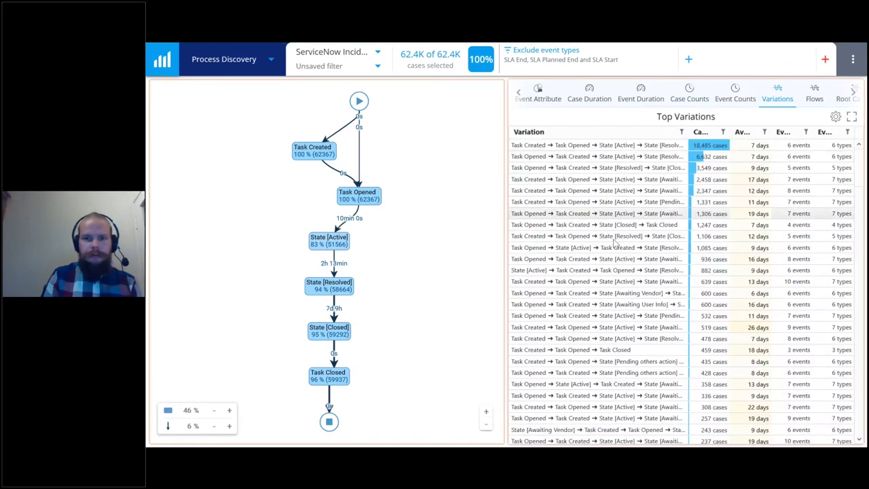
pyautogui.click(435, 67)
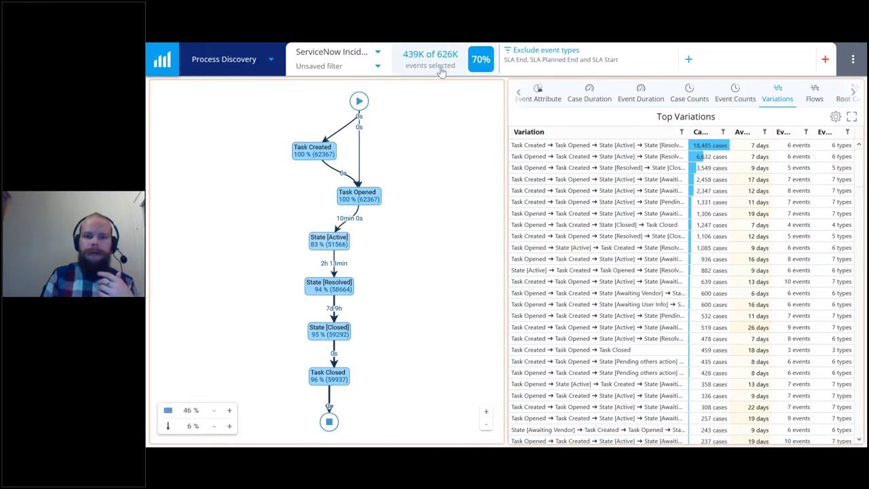
pyautogui.click(441, 68)
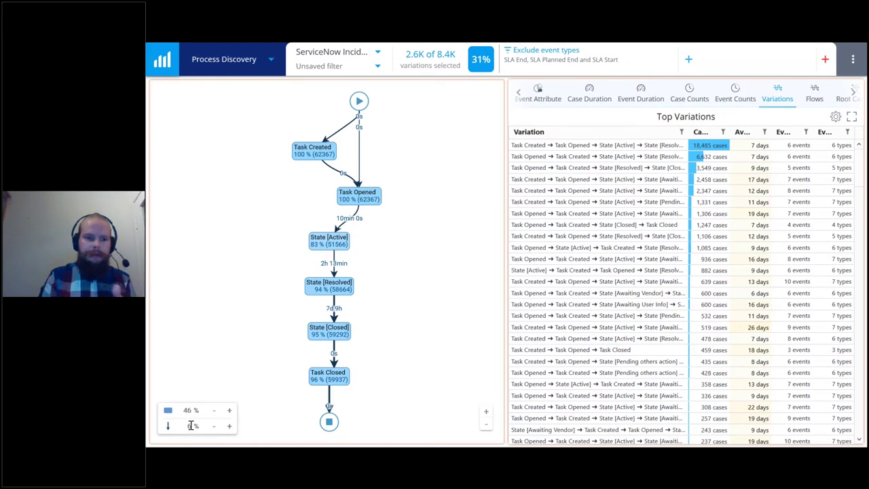
pyautogui.moveTo(193, 425)
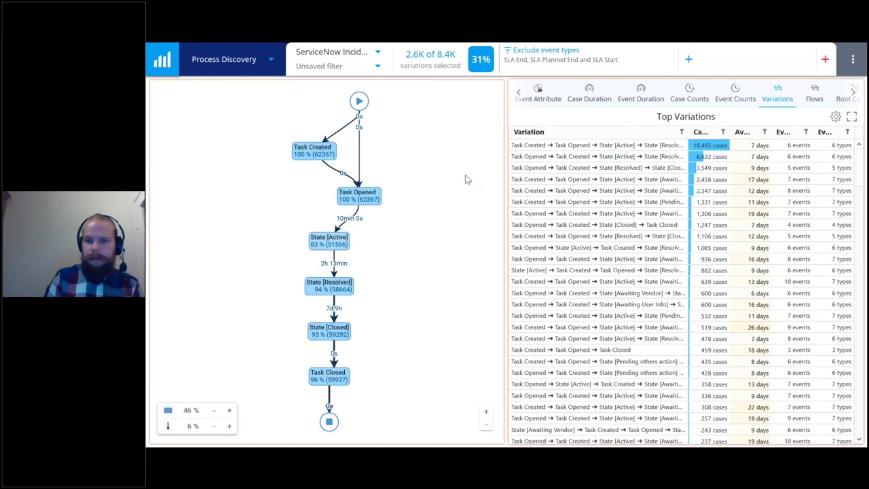
# Step: Filter to the top variation, the six-step Task Created to Task Closed path (18,485 cases)
pyautogui.click(607, 146)
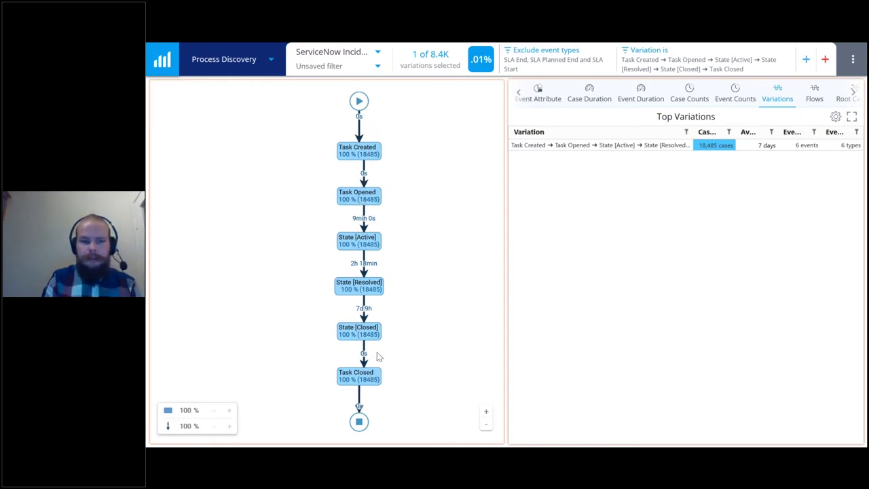
# Step: Remove the Variation filter and sort Top Variations by event count, descending
pyautogui.moveTo(775, 79)
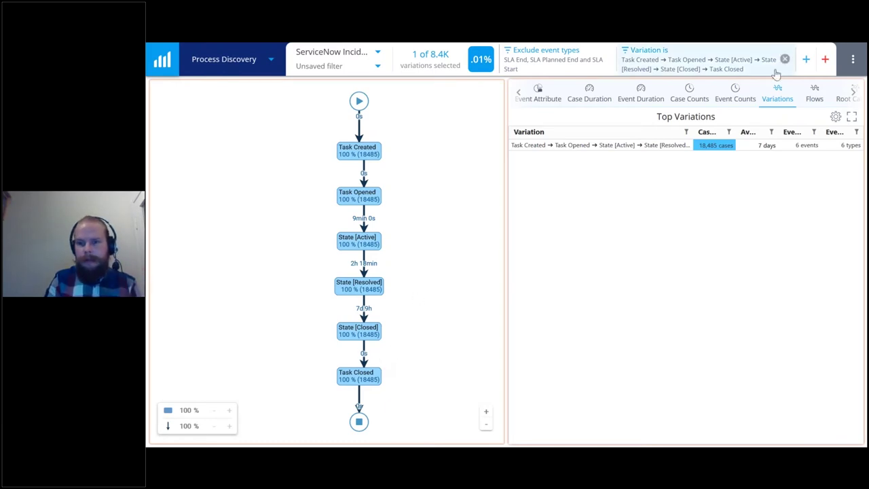
pyautogui.click(784, 59)
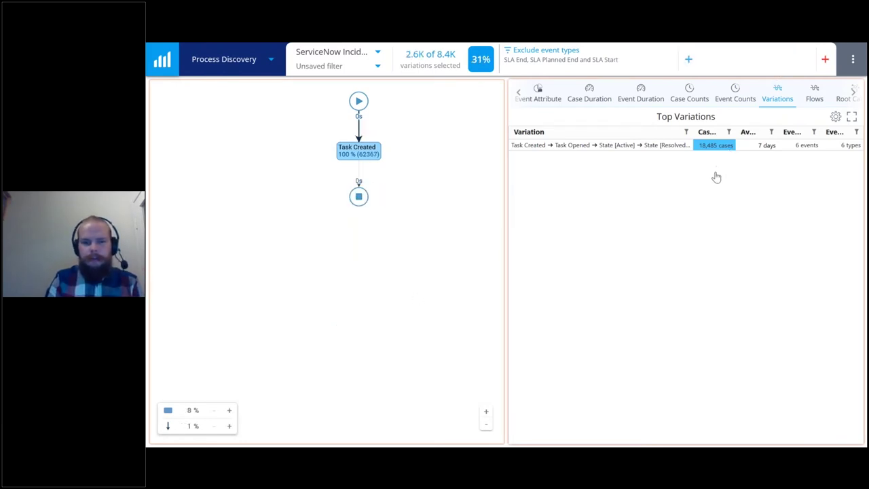
pyautogui.click(786, 134)
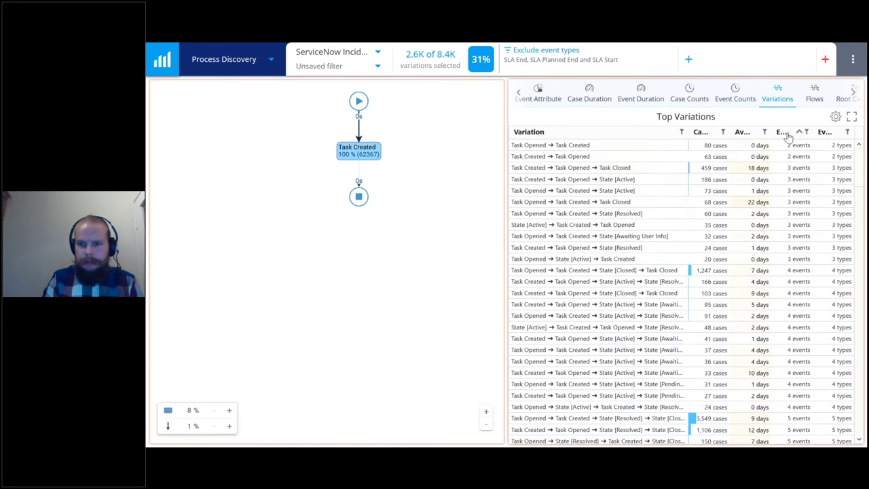
pyautogui.click(786, 133)
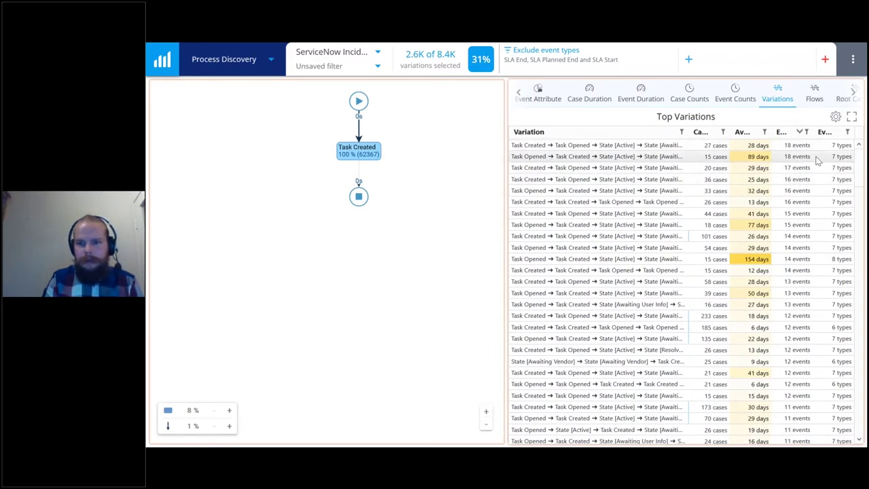
# Step: Filter to the 18-event variation of 15 cases and bring the Events tab into view
pyautogui.click(594, 157)
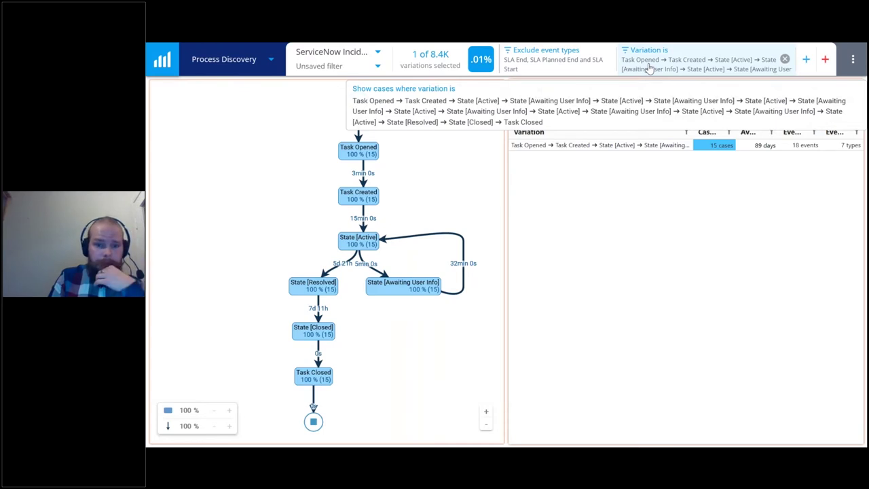
pyautogui.click(516, 105)
pyautogui.click(516, 105)
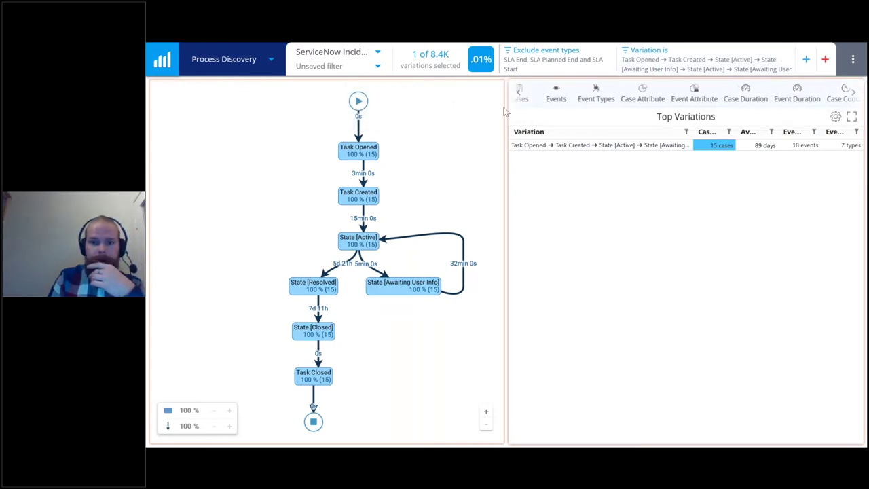
# Step: Open the Events list, cycle the summary counter, and filter to the first case's 18 events
pyautogui.click(563, 99)
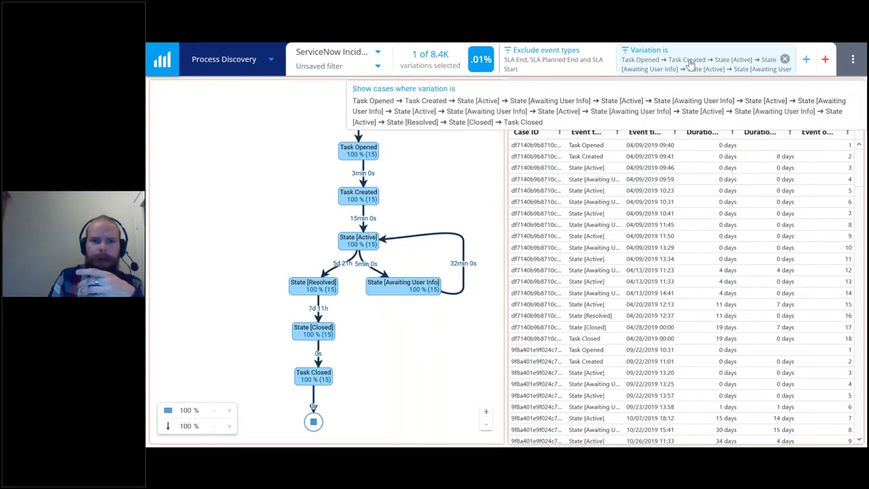
pyautogui.click(438, 61)
pyautogui.click(442, 63)
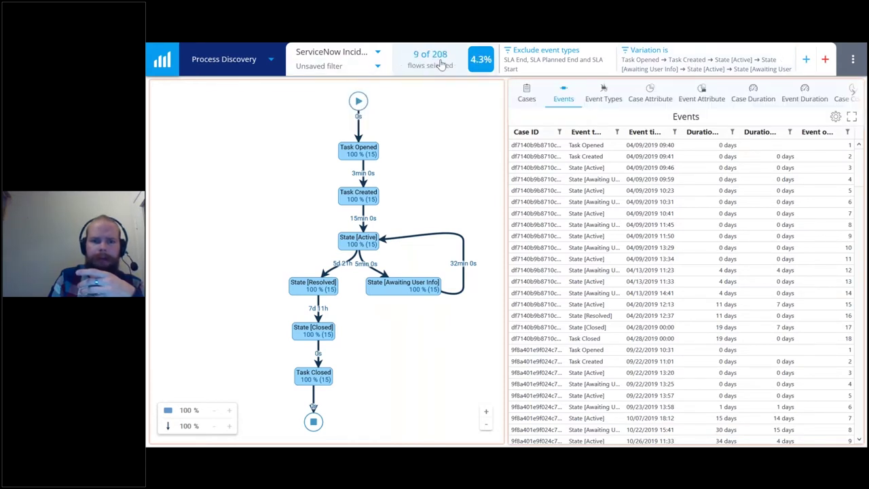
pyautogui.click(441, 63)
pyautogui.click(442, 63)
pyautogui.click(442, 63)
pyautogui.click(441, 63)
pyautogui.click(442, 63)
pyautogui.click(441, 63)
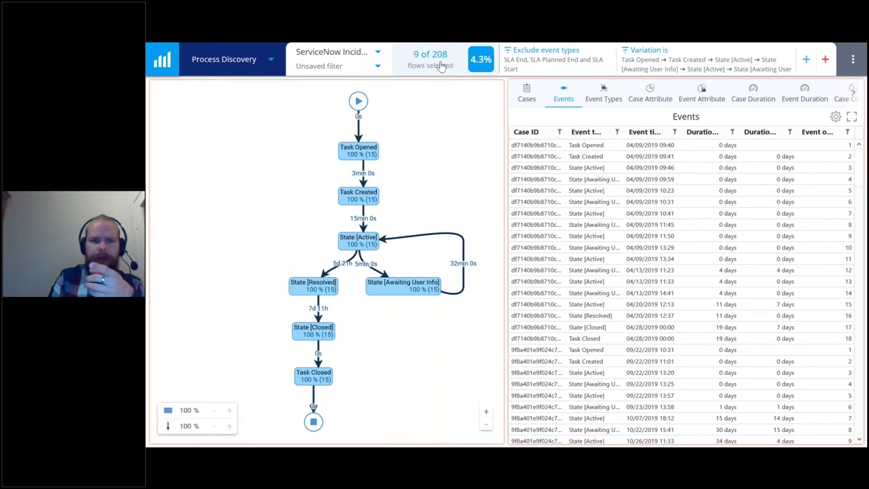
pyautogui.click(526, 145)
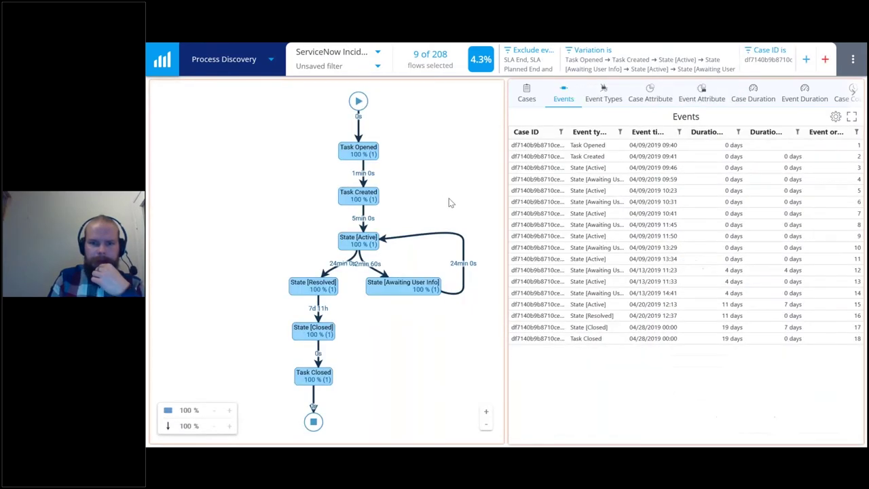
# Step: Remove the Case ID and Variation filters so the Events table covers all cases
pyautogui.rightClick(428, 170)
pyautogui.click(397, 170)
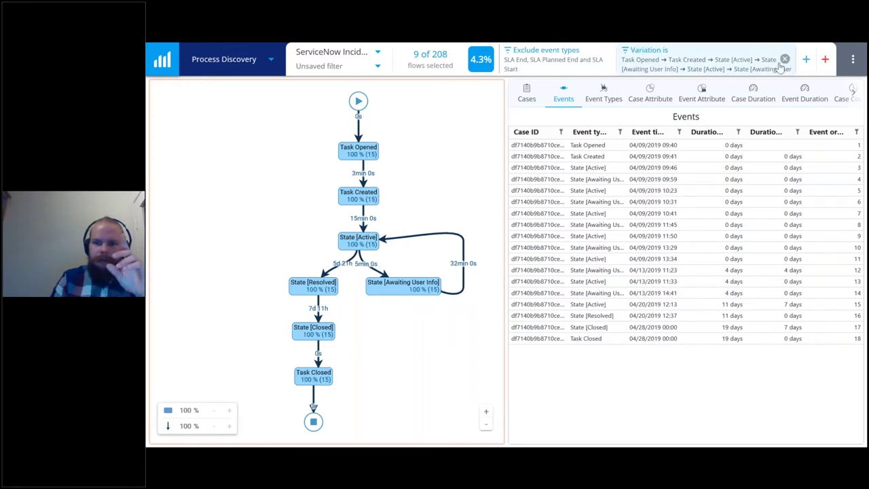
pyautogui.click(784, 60)
pyautogui.click(784, 60)
pyautogui.click(853, 95)
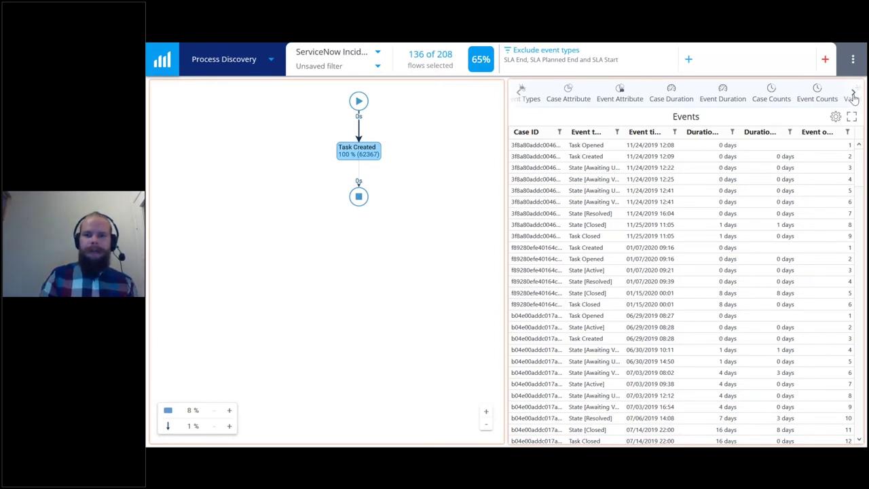
# Step: Show the Case Duration histogram in weeks, peaking at 1 week with 29847 cases
pyautogui.click(853, 93)
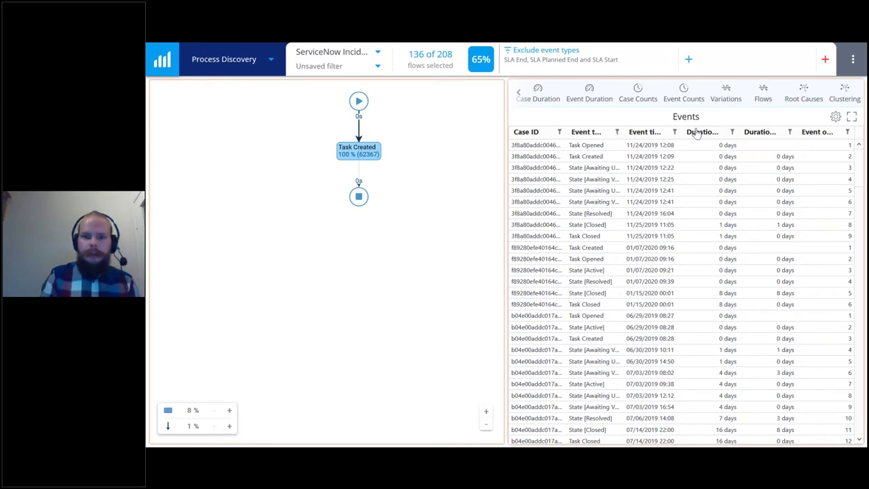
pyautogui.click(518, 93)
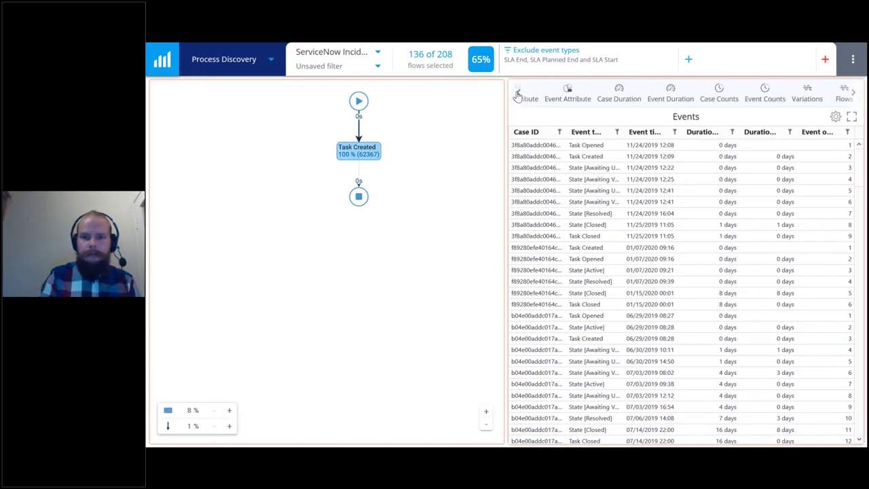
pyautogui.click(615, 101)
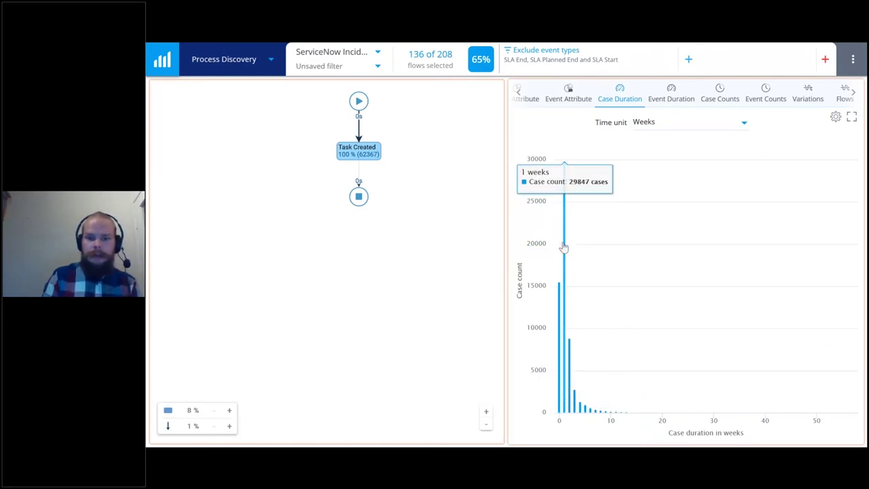
# Step: Switch the histogram unit to Months and select the 2–12 month bars, leaving 2371 cases
pyautogui.click(651, 128)
pyautogui.click(650, 275)
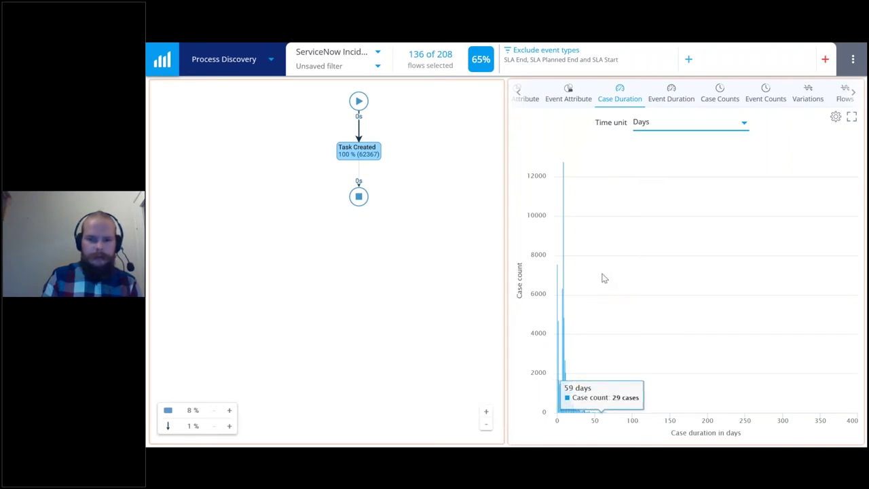
pyautogui.click(668, 129)
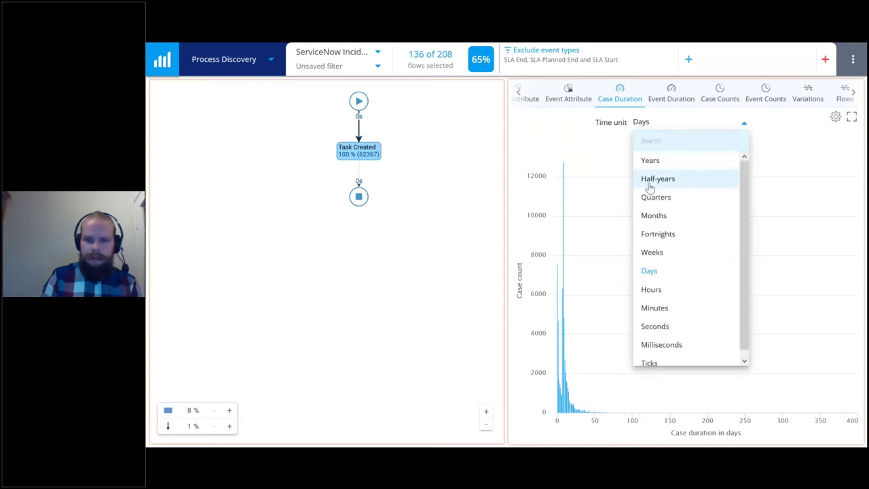
pyautogui.click(653, 216)
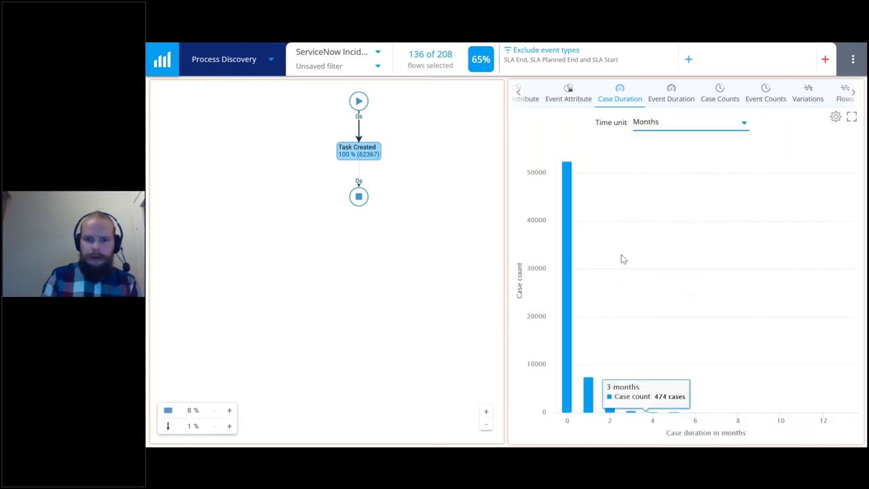
pyautogui.moveTo(603, 412); pyautogui.dragTo(838, 321)
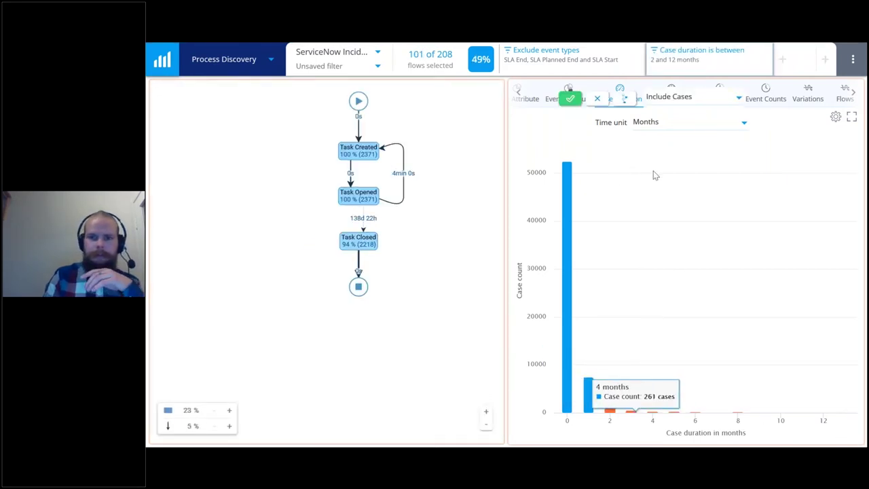
# Step: Filter to cases lasting 2–12 months and chart them by Location, led by London with 463 cases
pyautogui.click(570, 100)
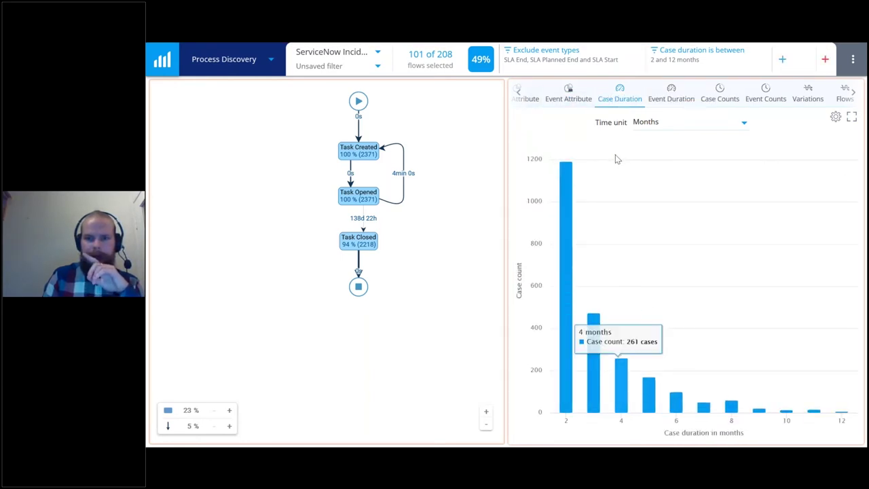
pyautogui.click(519, 93)
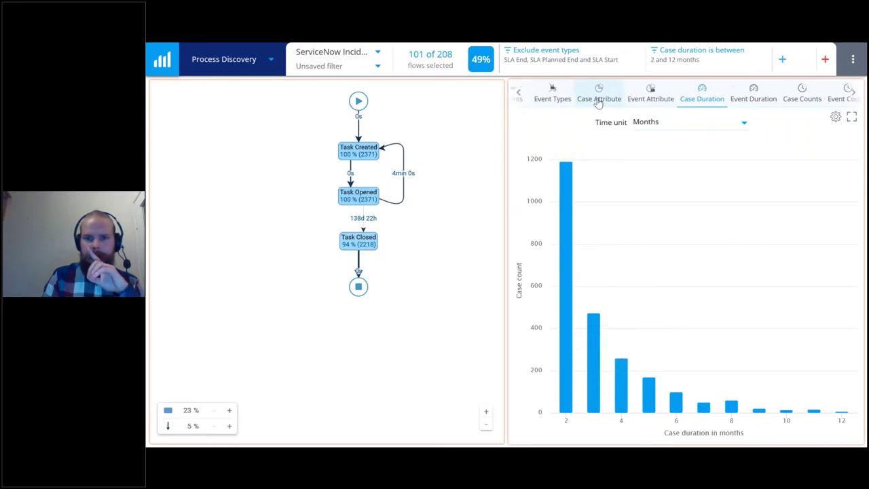
pyautogui.click(593, 100)
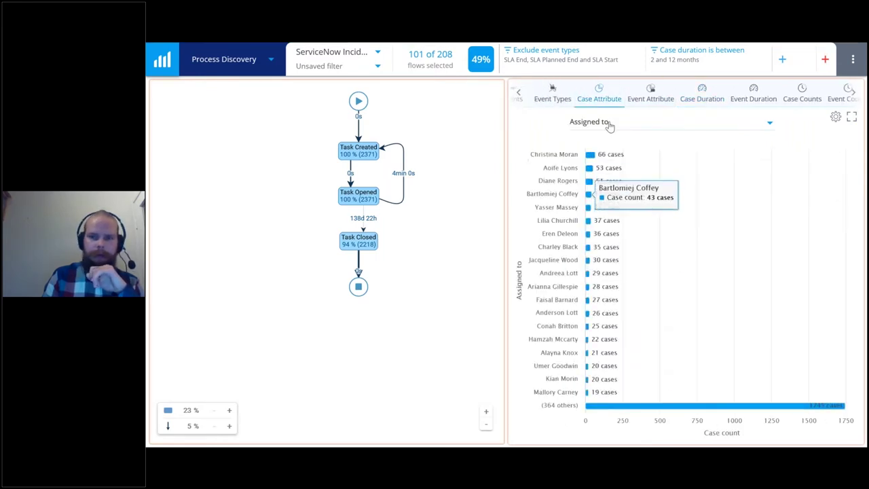
pyautogui.click(607, 123)
pyautogui.click(600, 311)
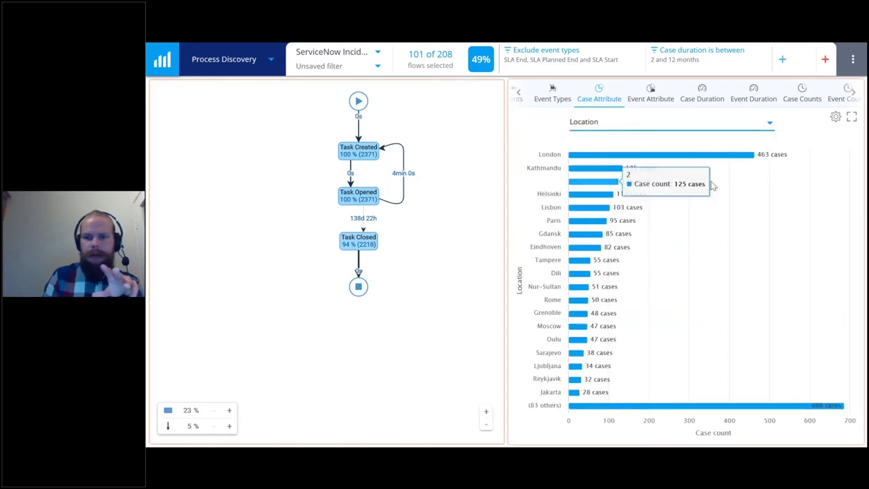
# Step: Remove the case duration filter
pyautogui.moveTo(708, 161)
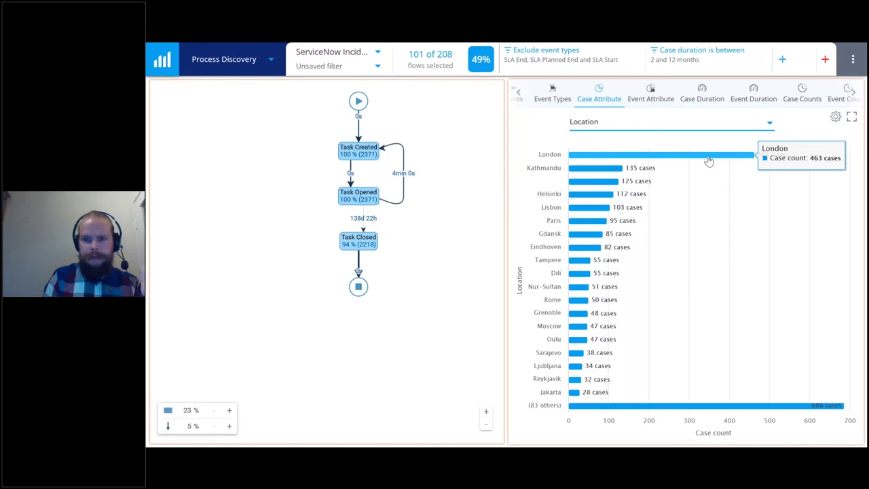
pyautogui.moveTo(617, 185)
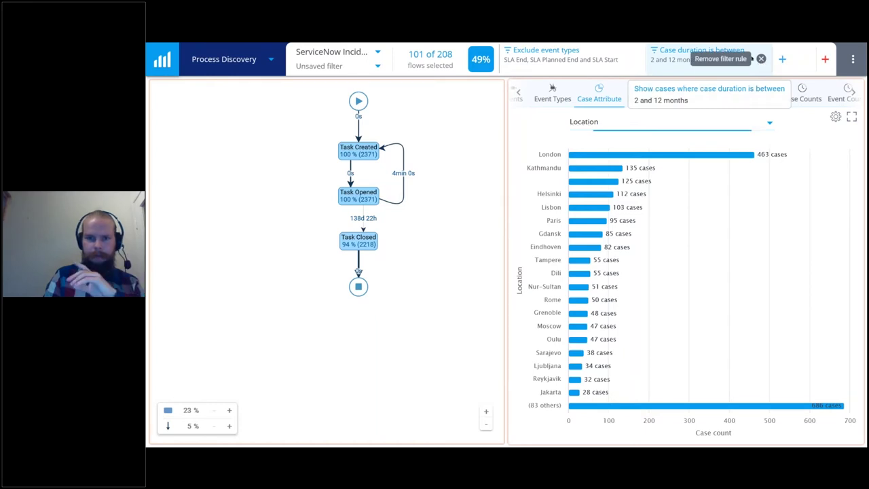
pyautogui.click(758, 59)
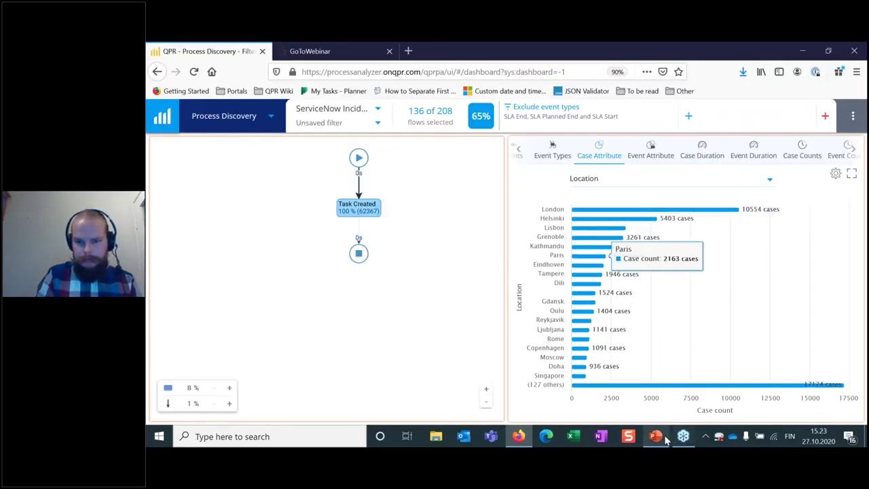
# Step: Present the Discover slide full screen in PowerPoint and advance to the '1. Discover – Demo' slide
pyautogui.click(656, 436)
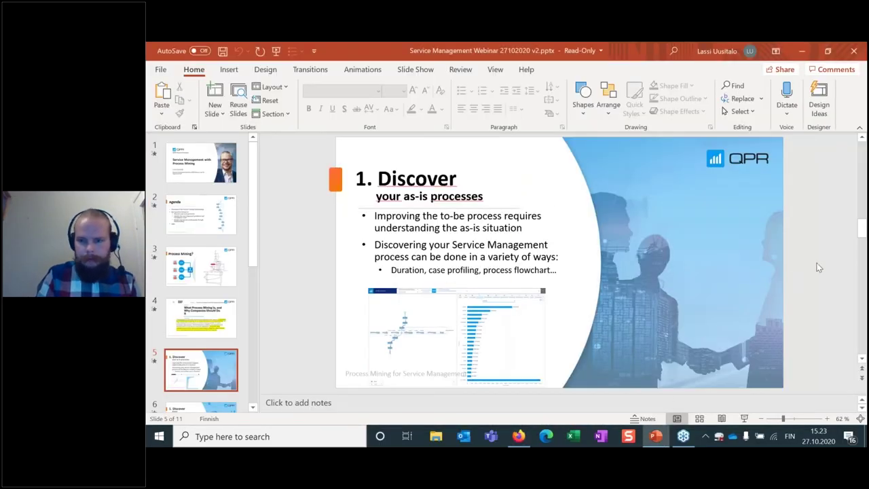
pyautogui.click(744, 418)
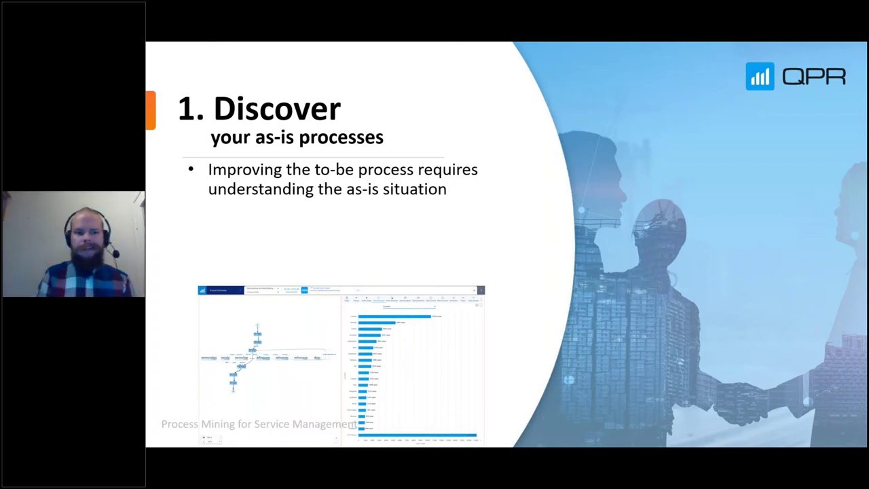
pyautogui.press('Right')
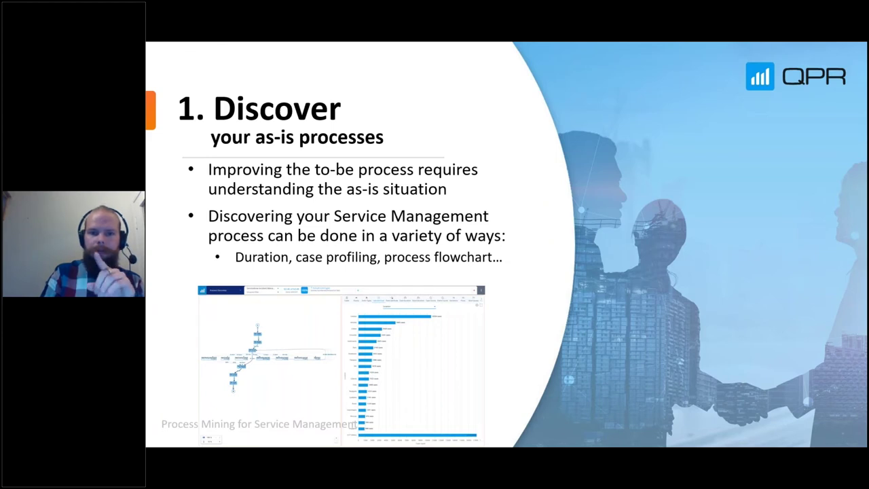
pyautogui.press('Right')
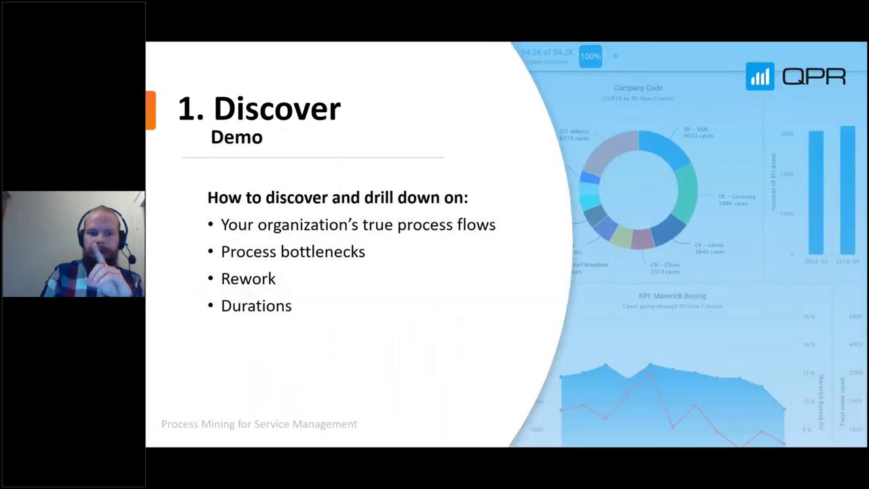
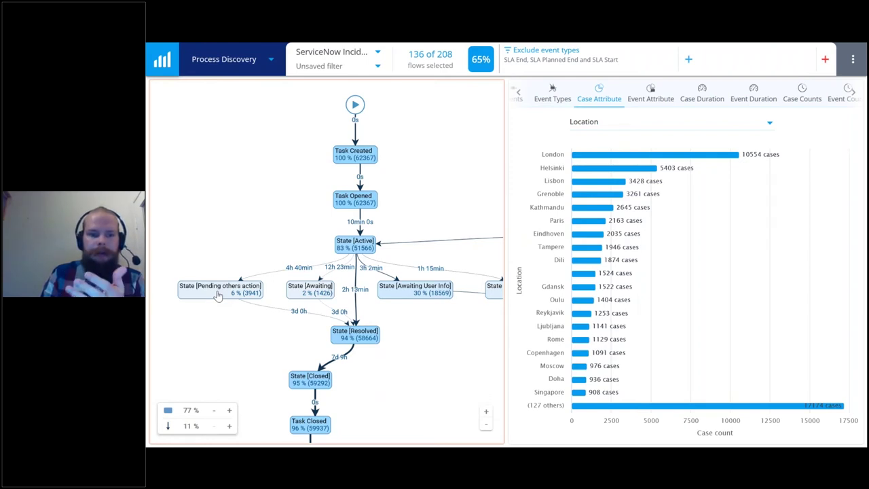
# Step: Run root-cause analysis on cases through State [Pending others action] with the map at 92% of activities
pyautogui.click(218, 292)
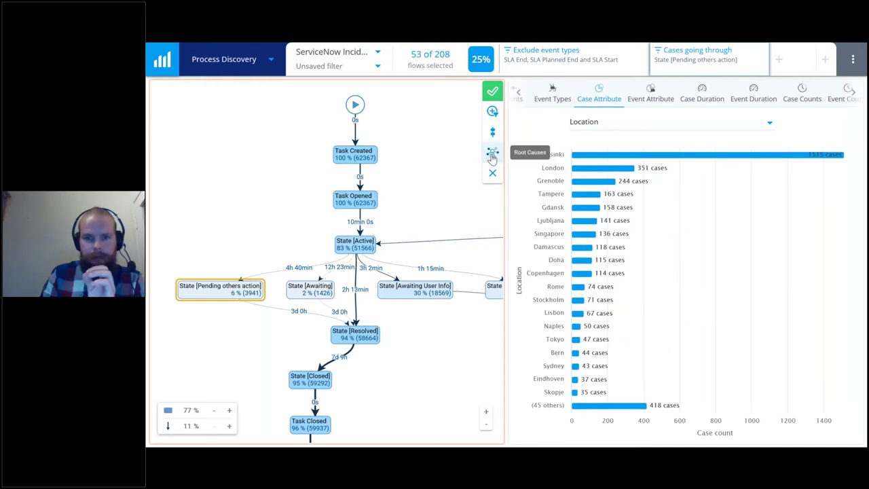
pyautogui.click(492, 158)
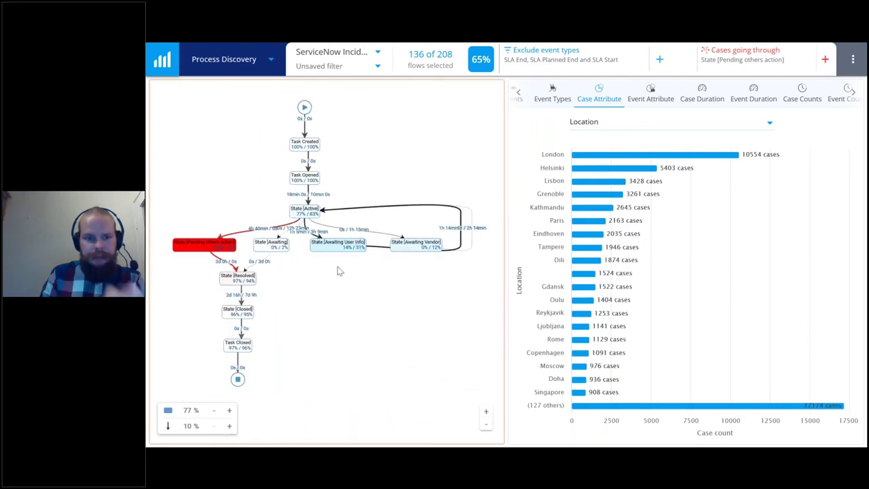
pyautogui.click(229, 410)
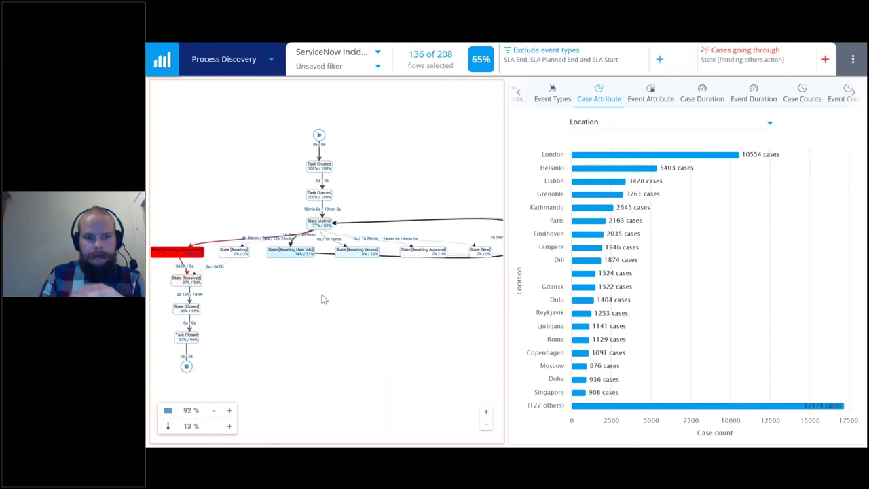
pyautogui.click(853, 92)
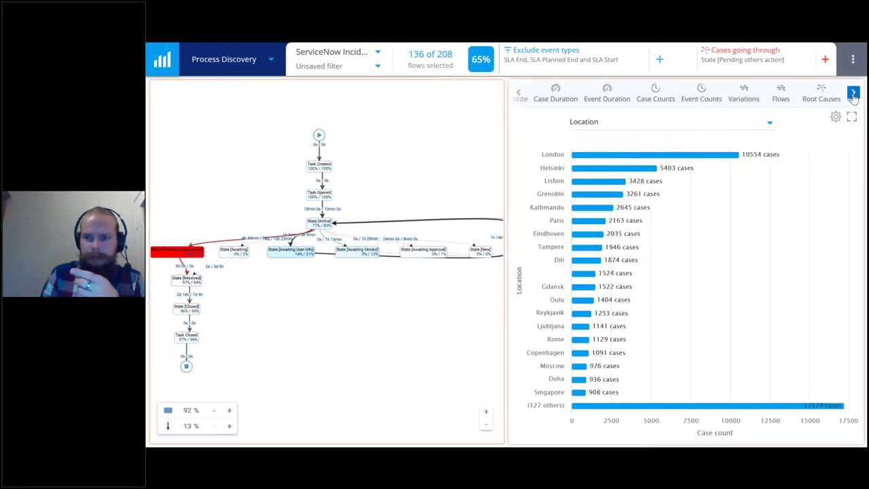
pyautogui.click(852, 92)
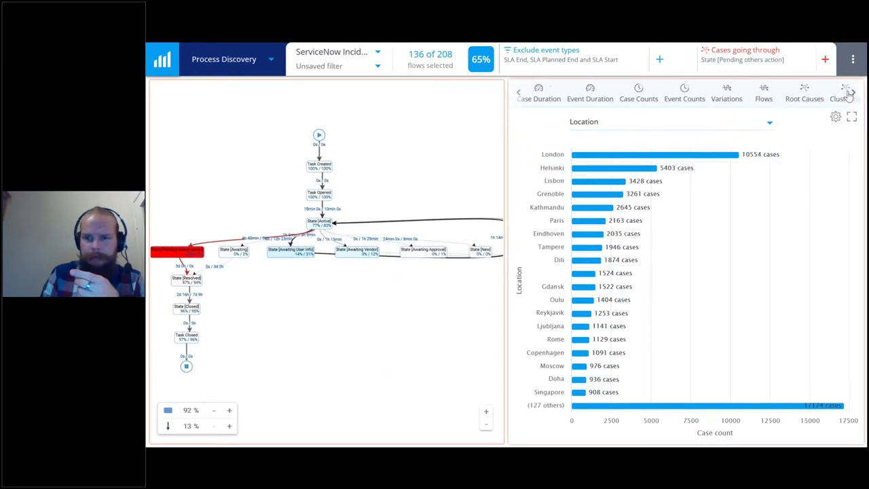
pyautogui.click(805, 98)
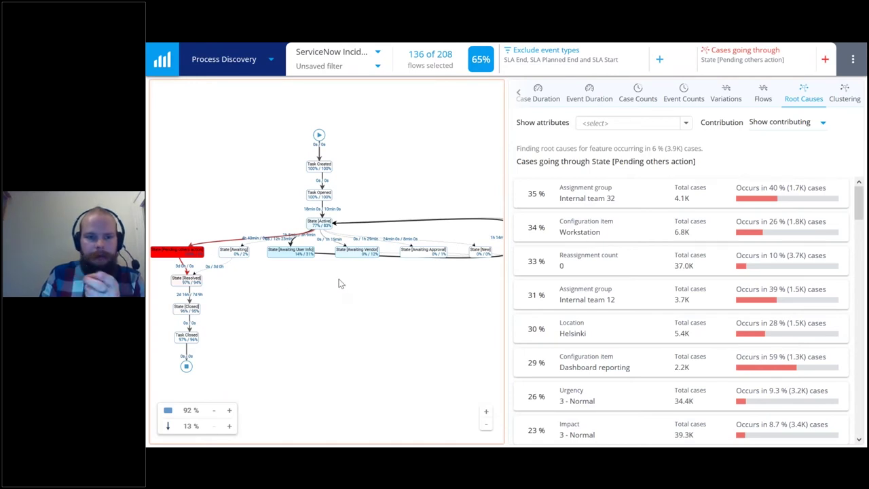
# Step: Raise the process map to 100% of activities so it covers 136 of 208 flows, including State [Awaiting Incident]
pyautogui.scroll(3, 339, 285)
pyautogui.hscroll(-5, 379, 289)
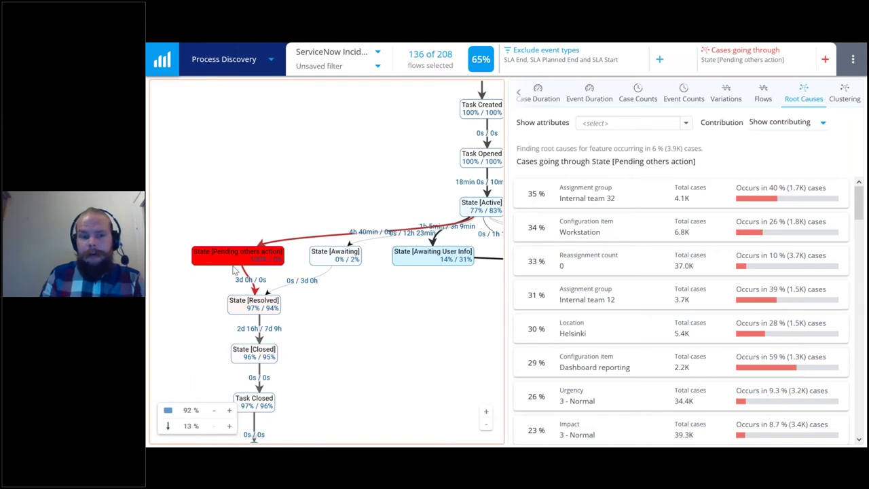
pyautogui.hscroll(3, 349, 287)
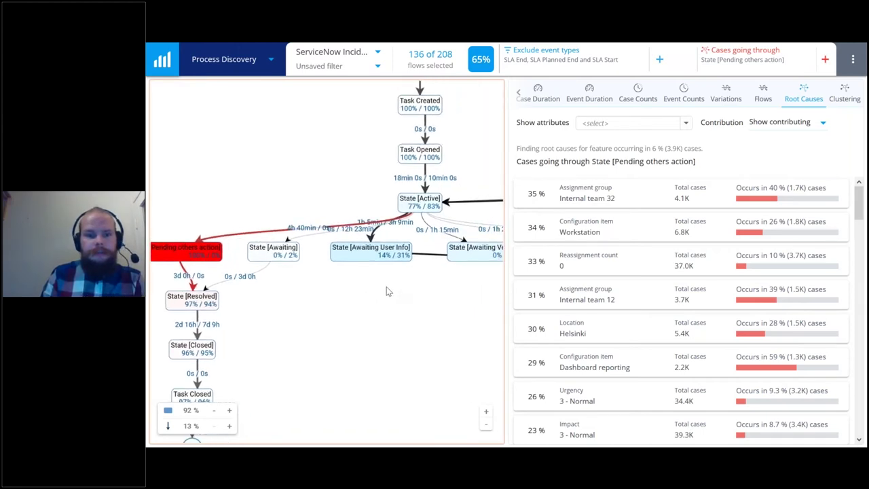
pyautogui.click(229, 410)
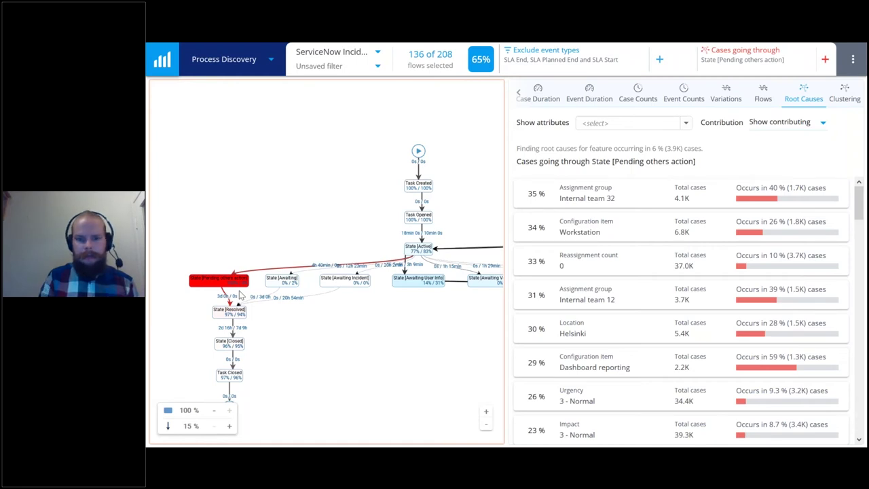
pyautogui.moveTo(355, 318)
pyautogui.mouseDown()
pyautogui.moveTo(220, 321)
pyautogui.moveTo(362, 319)
pyautogui.mouseUp()
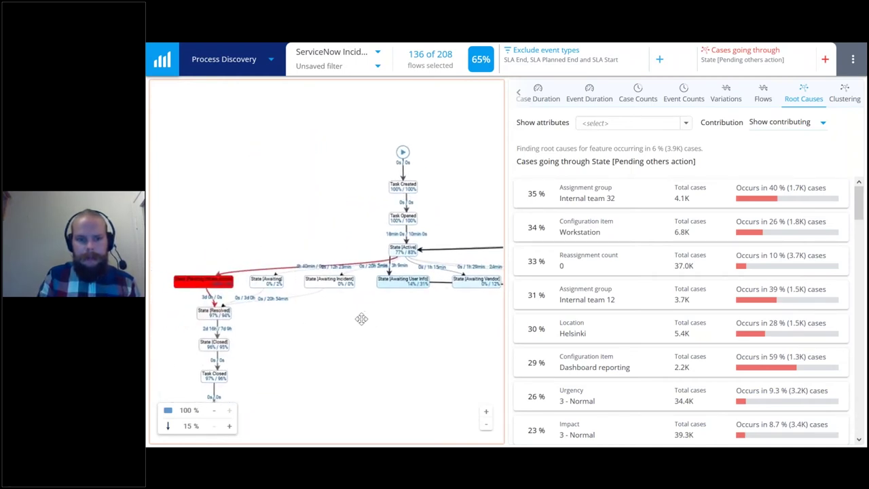
pyautogui.scroll(2, 411, 263)
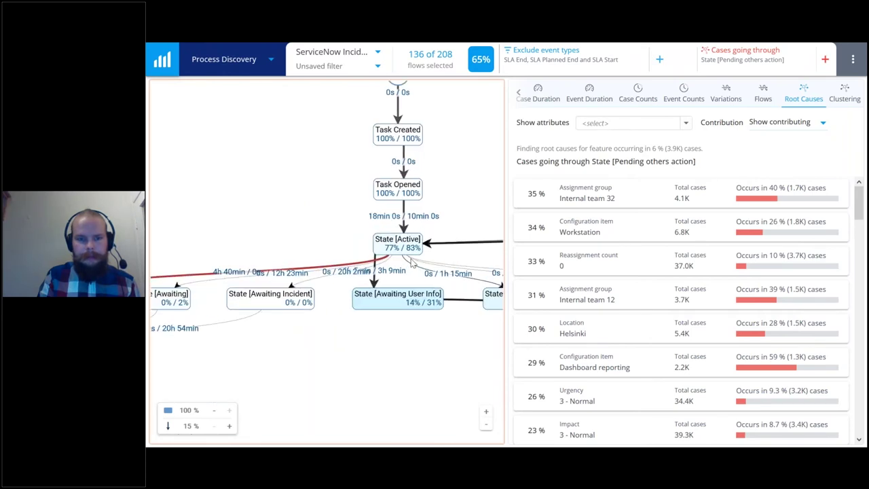
pyautogui.scroll(-2, 410, 267)
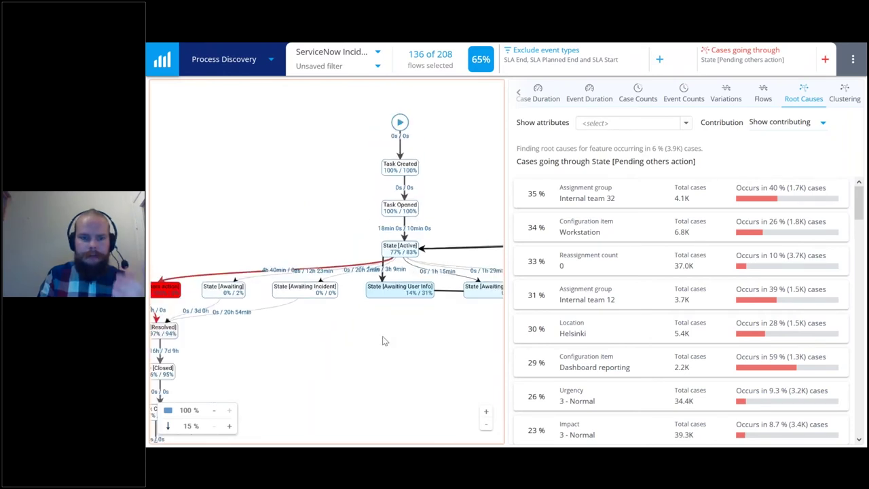
pyautogui.scroll(-2, 406, 275)
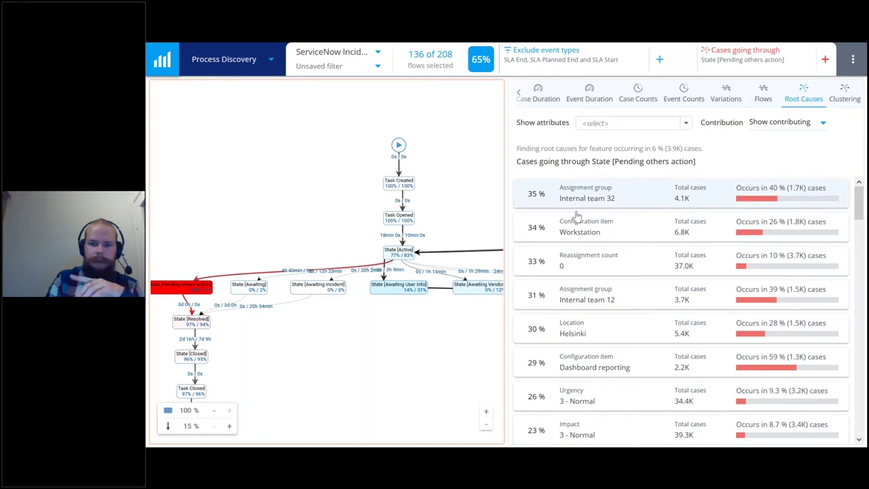
pyautogui.moveTo(618, 235)
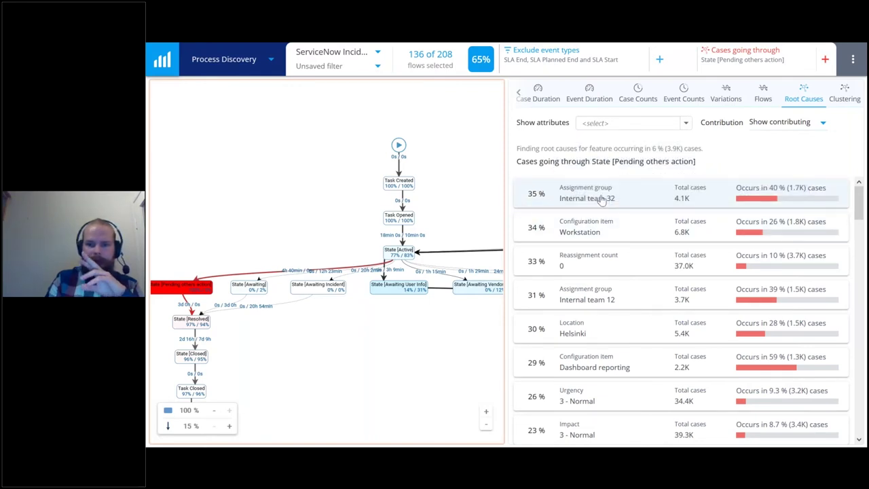
pyautogui.moveTo(632, 198)
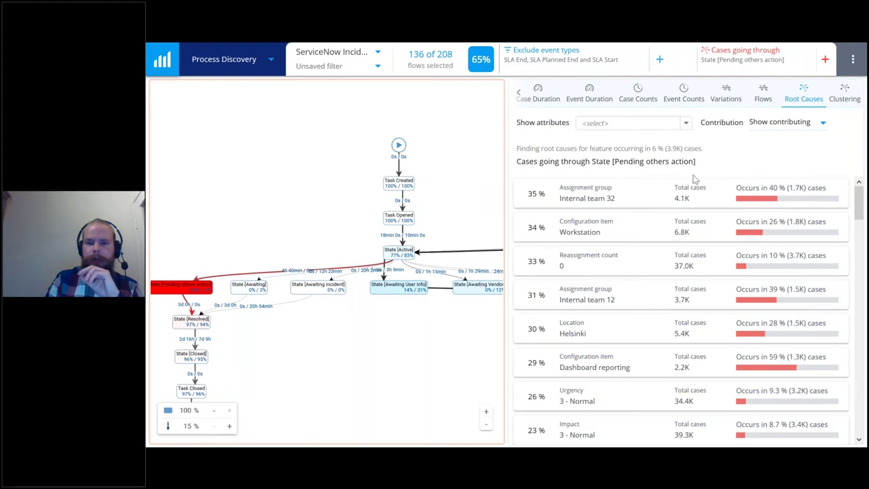
pyautogui.moveTo(576, 194)
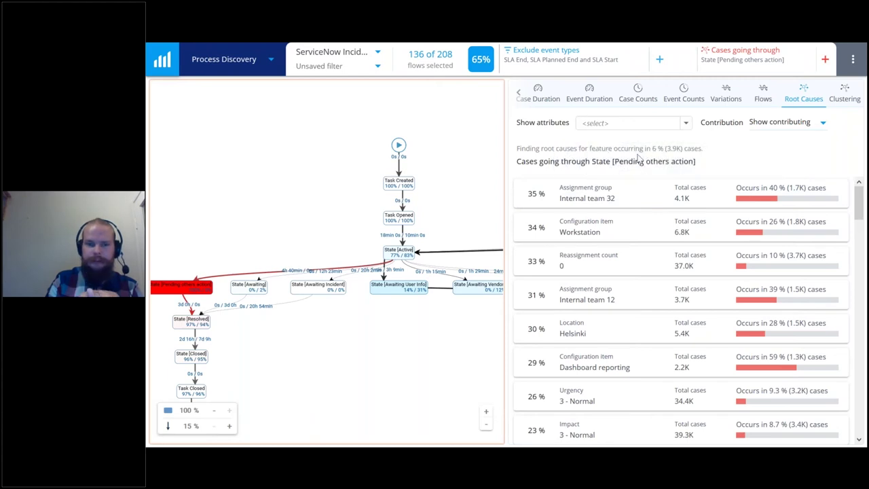
pyautogui.moveTo(652, 148); pyautogui.dragTo(667, 148)
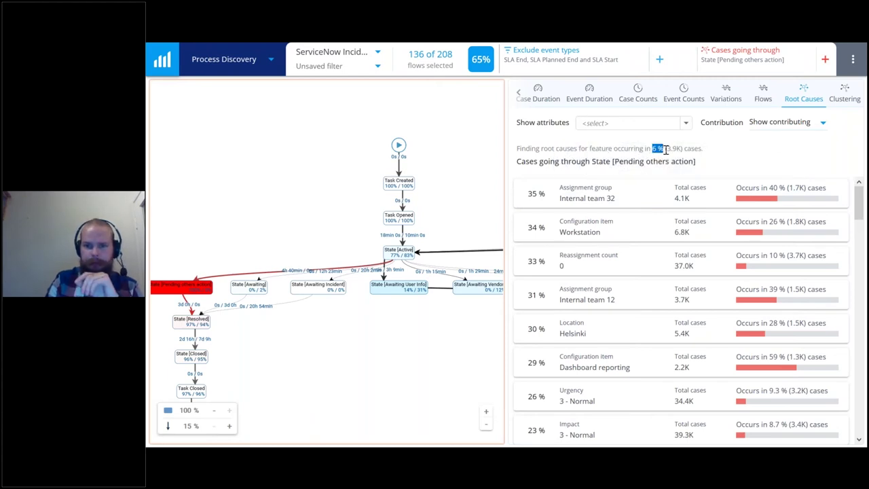
pyautogui.click(721, 156)
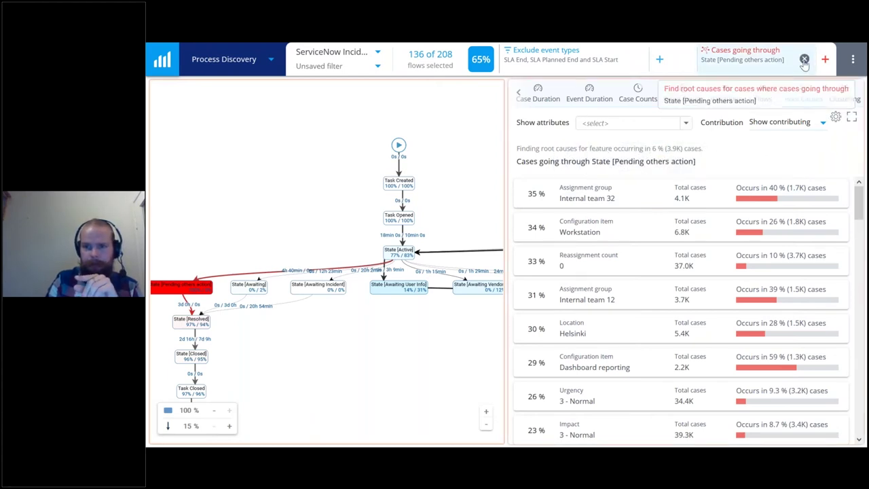
pyautogui.click(804, 59)
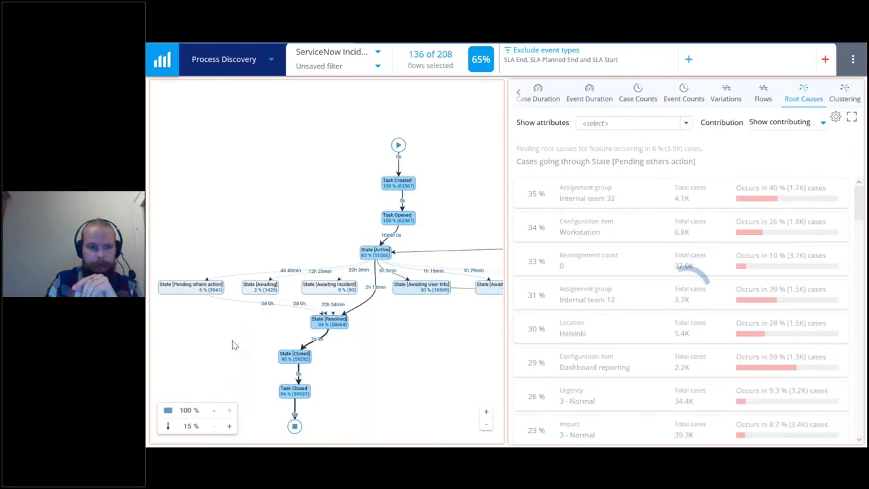
pyautogui.scroll(5, 199, 306)
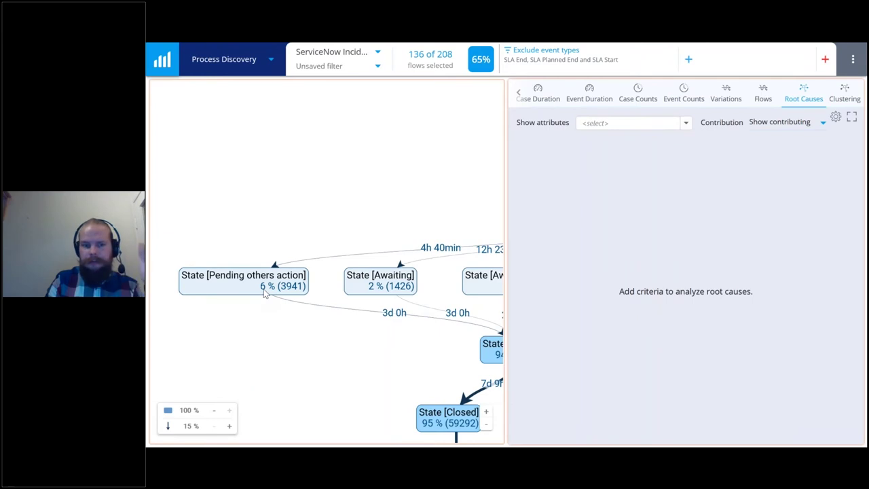
pyautogui.click(264, 292)
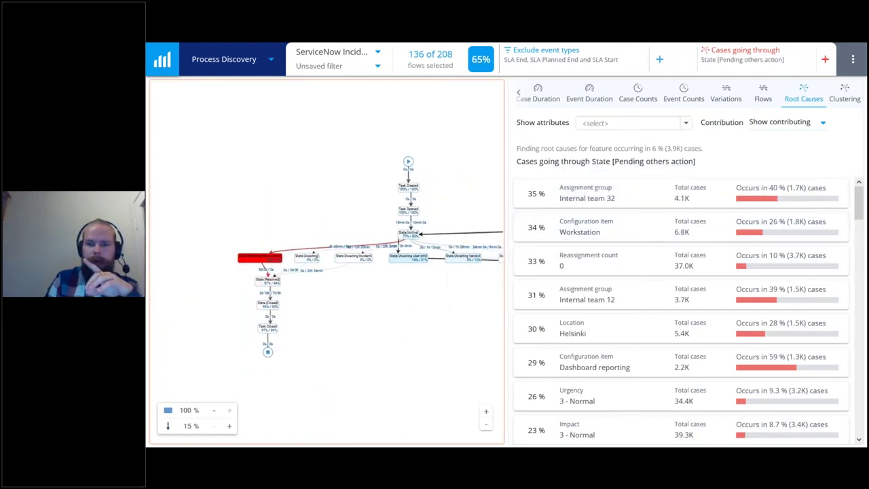
pyautogui.moveTo(730, 202)
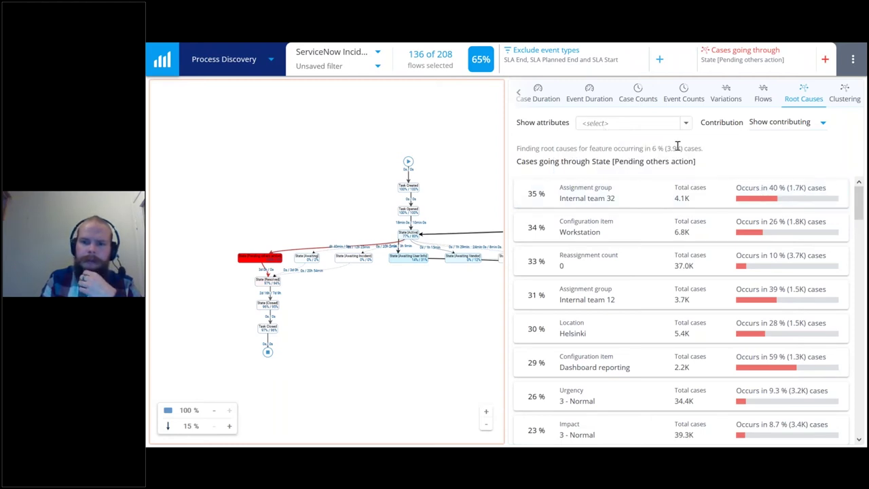
pyautogui.moveTo(679, 204)
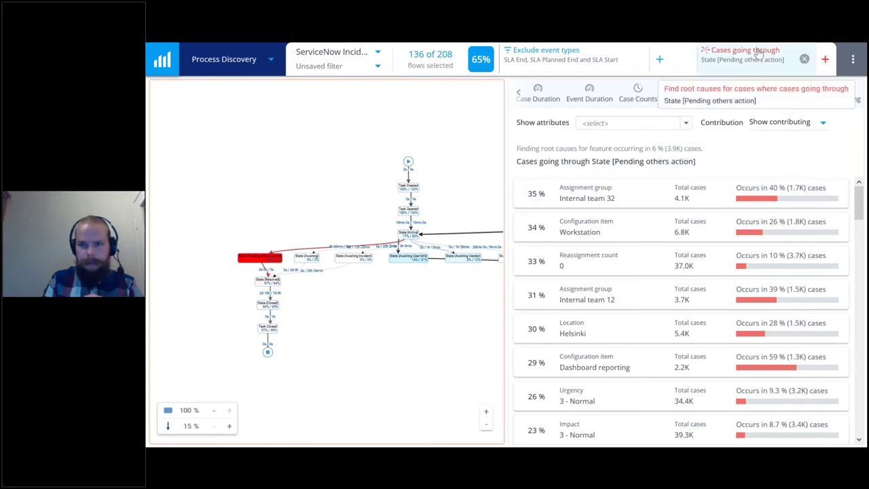
pyautogui.moveTo(764, 198)
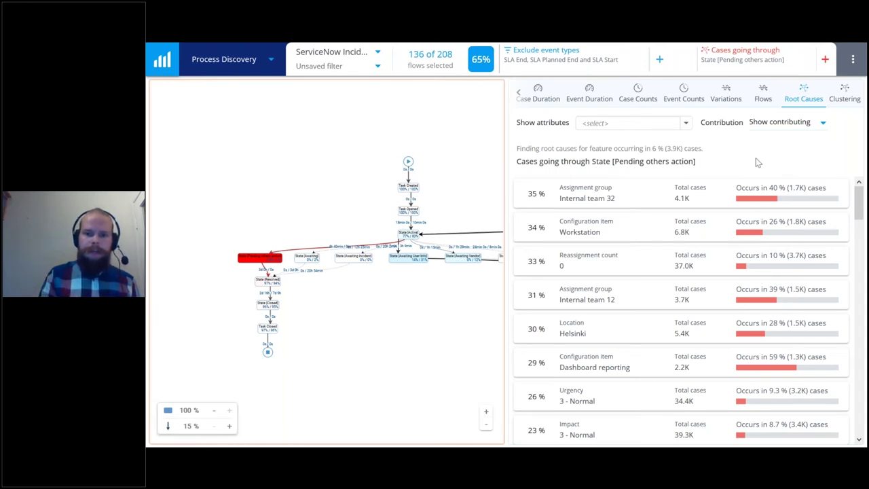
pyautogui.moveTo(724, 192)
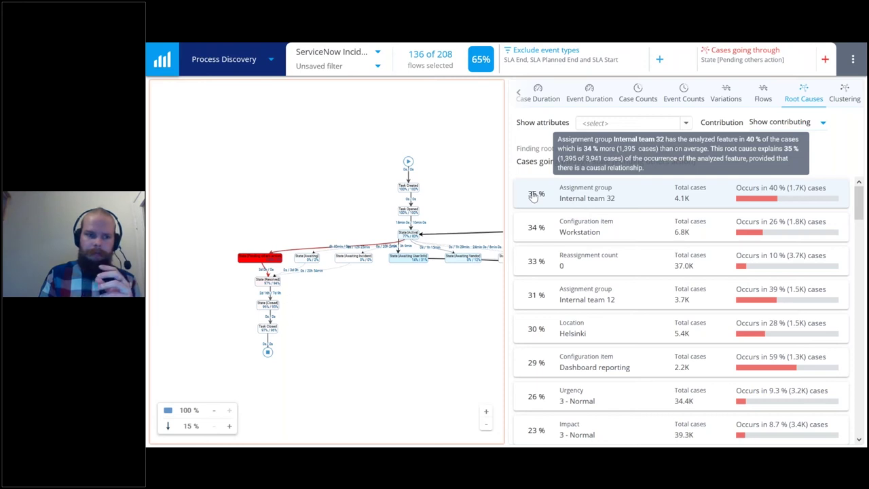
# Step: Remove the 'Cases going through State [Pending others action]' criterion, leaving the Root Causes view empty
pyautogui.moveTo(537, 235)
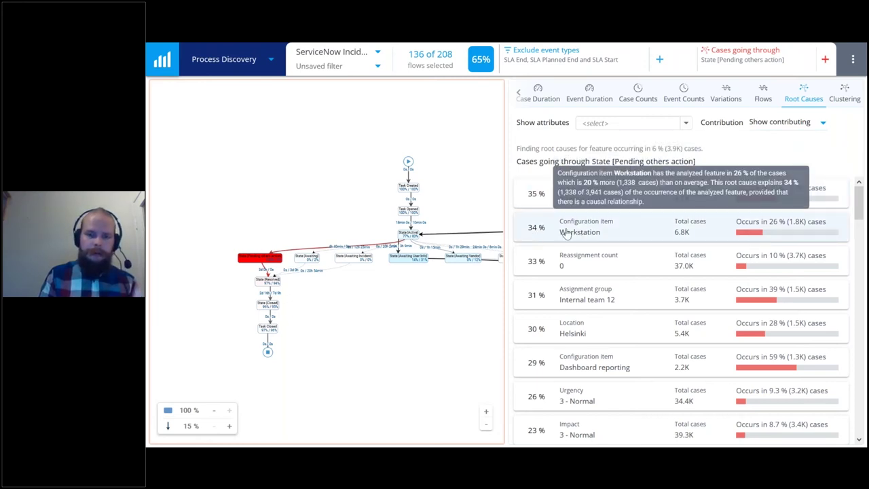
pyautogui.scroll(-10, 568, 309)
pyautogui.scroll(-12, 568, 306)
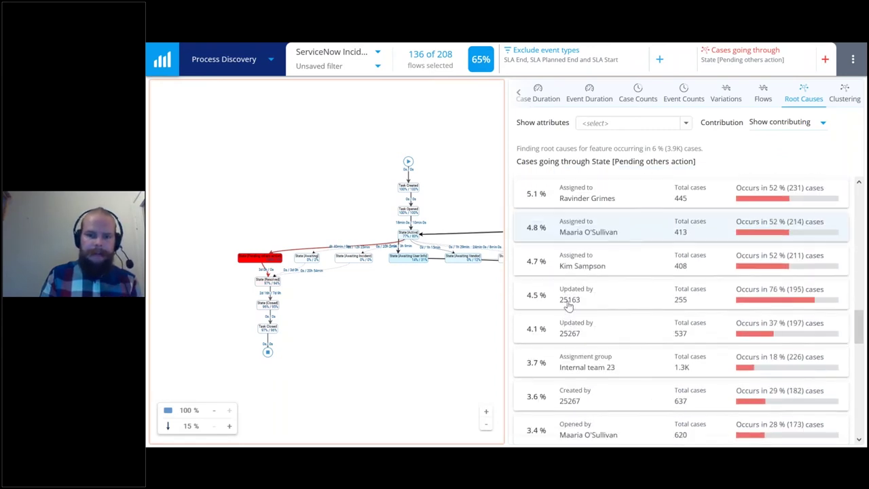
pyautogui.scroll(8, 568, 306)
pyautogui.scroll(10, 567, 306)
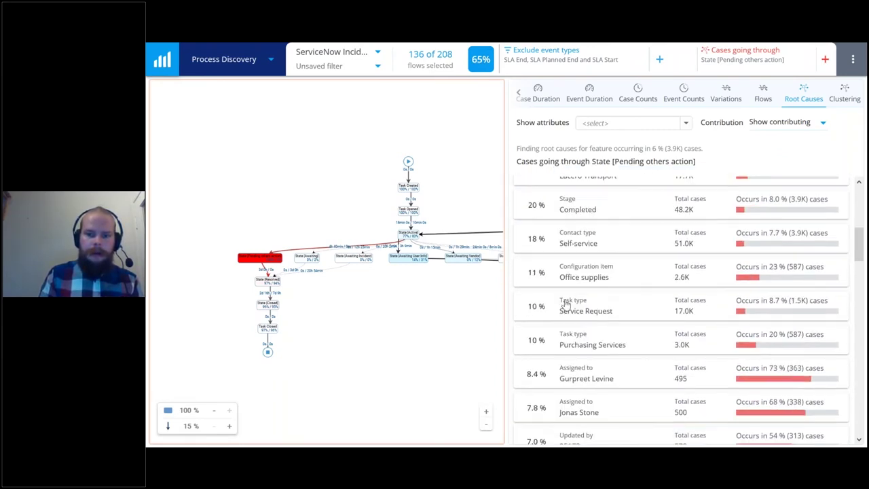
pyautogui.moveTo(568, 261)
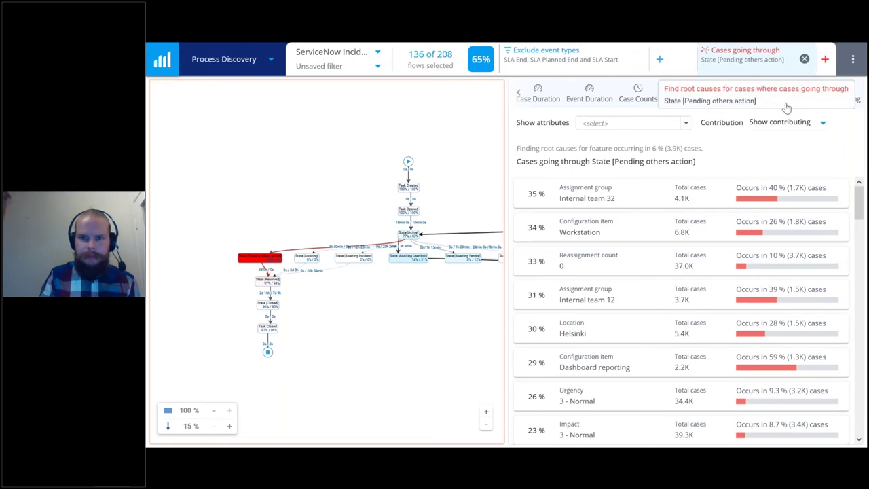
pyautogui.click(805, 60)
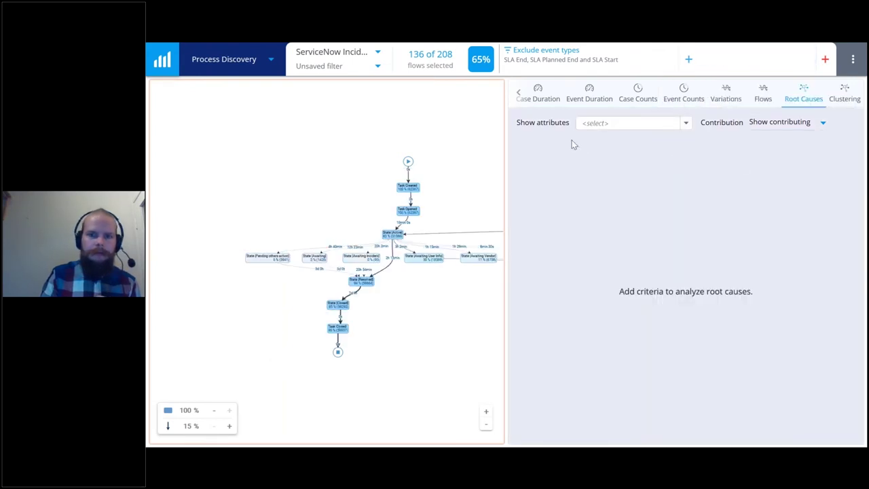
# Step: Select case durations of 20 weeks or more in the Case Duration histogram and show their root causes
pyautogui.click(535, 93)
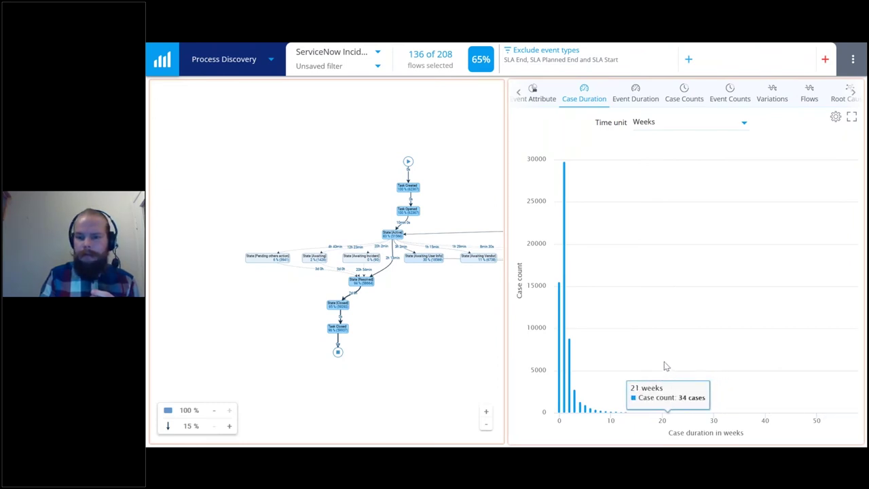
pyautogui.moveTo(663, 364)
pyautogui.mouseDown()
pyautogui.moveTo(828, 414)
pyautogui.moveTo(822, 423)
pyautogui.moveTo(854, 413)
pyautogui.moveTo(864, 420)
pyautogui.mouseUp()
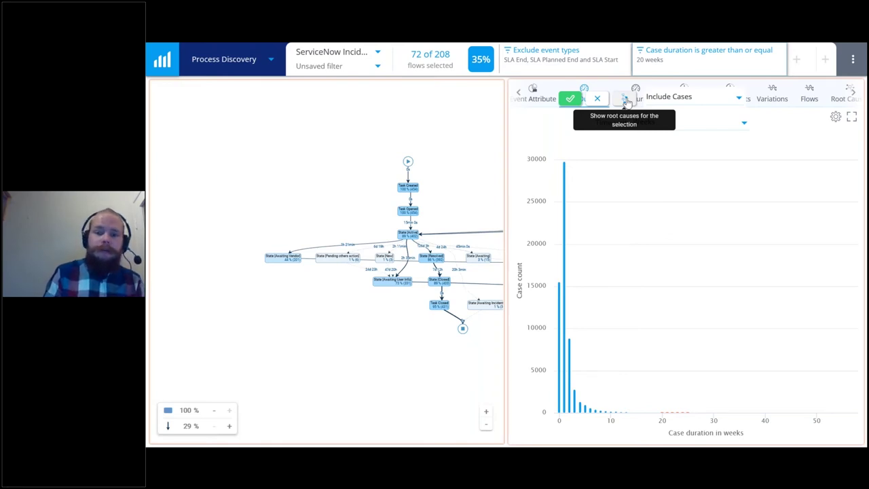
pyautogui.click(626, 100)
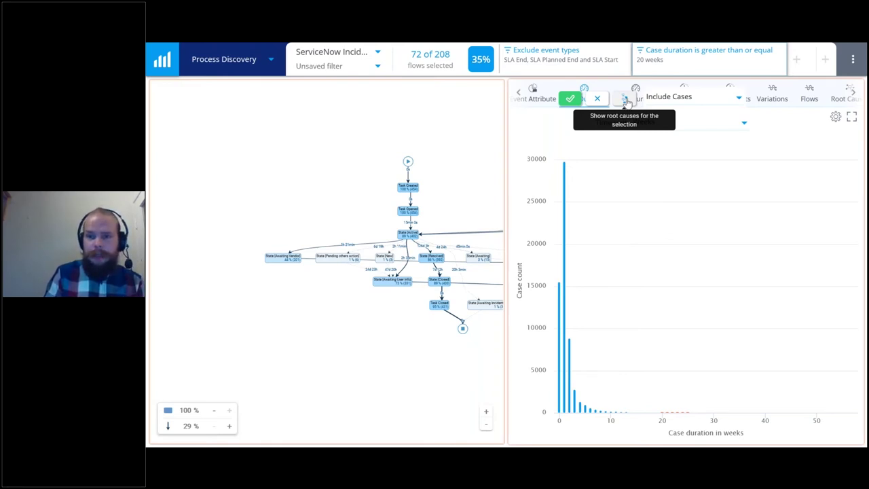
pyautogui.click(837, 94)
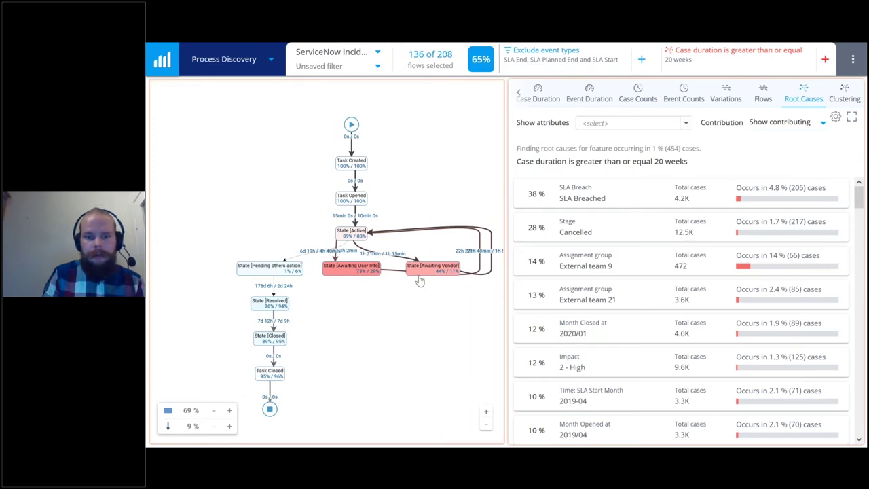
# Step: Raise the process map to 85% of activities to include the Awaiting states, and open Show attributes
pyautogui.click(229, 410)
pyautogui.click(229, 410)
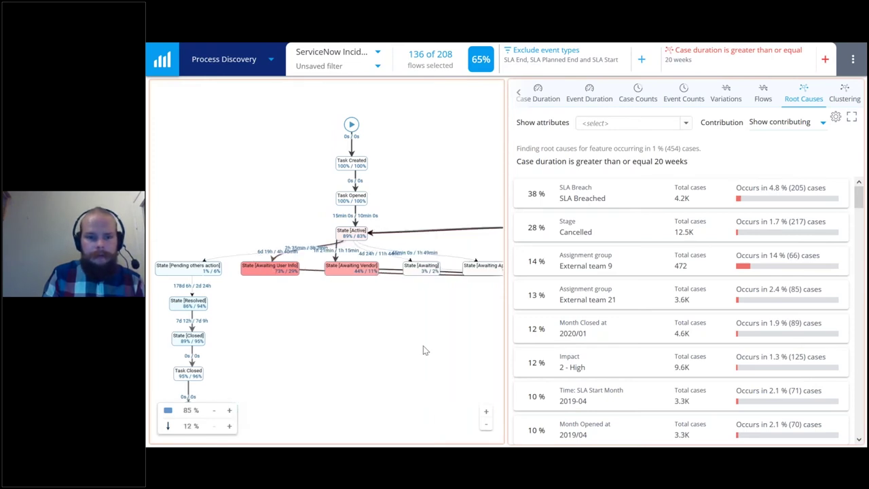
pyautogui.scroll(2, 282, 320)
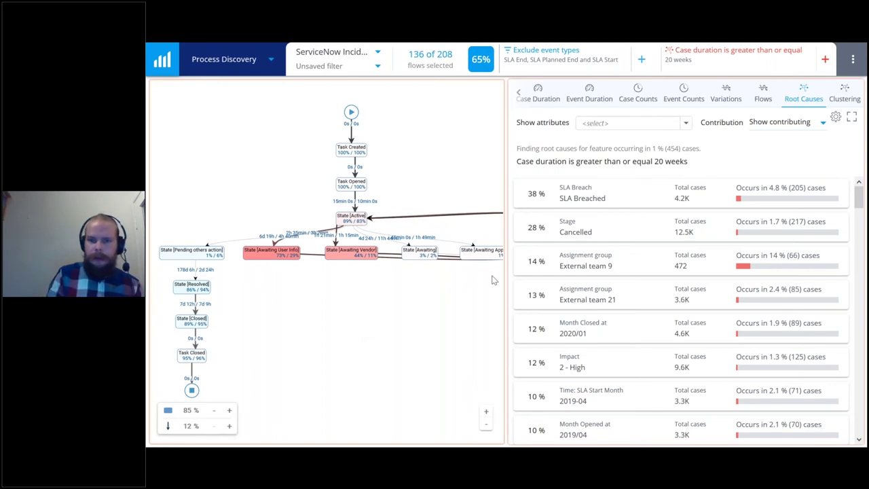
pyautogui.click(628, 128)
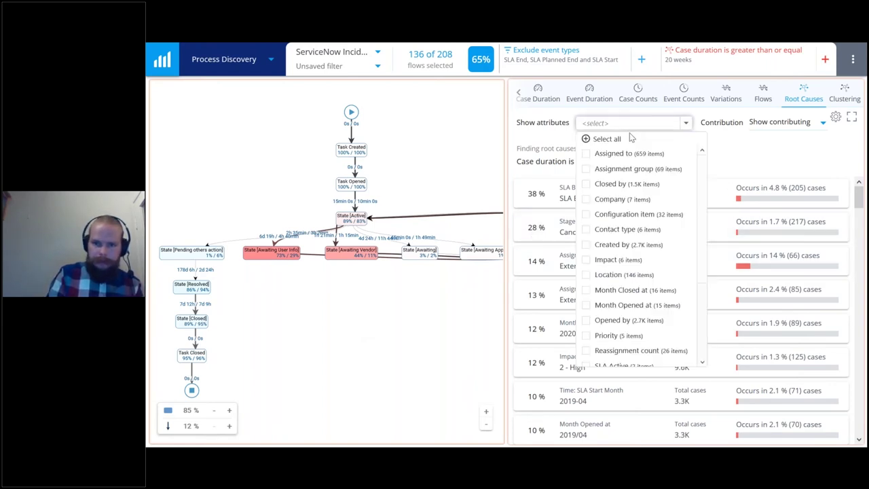
# Step: Limit the root-cause attributes to Assignment group only
pyautogui.click(587, 171)
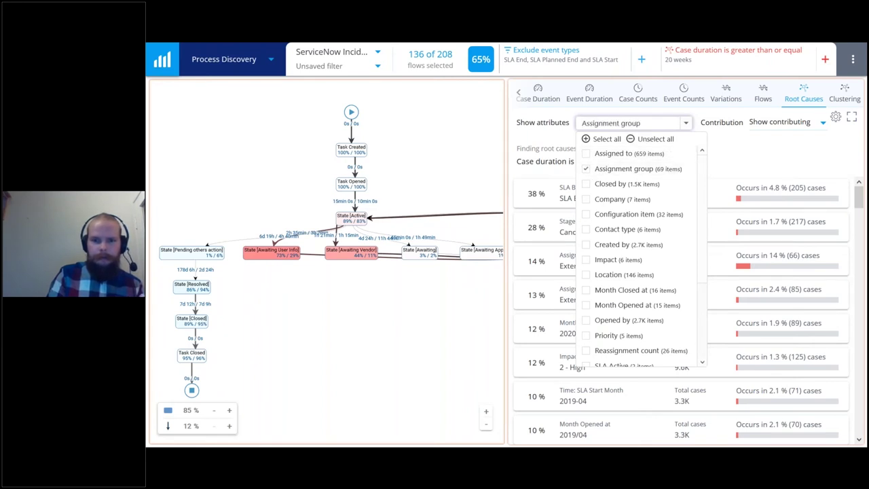
pyautogui.click(685, 124)
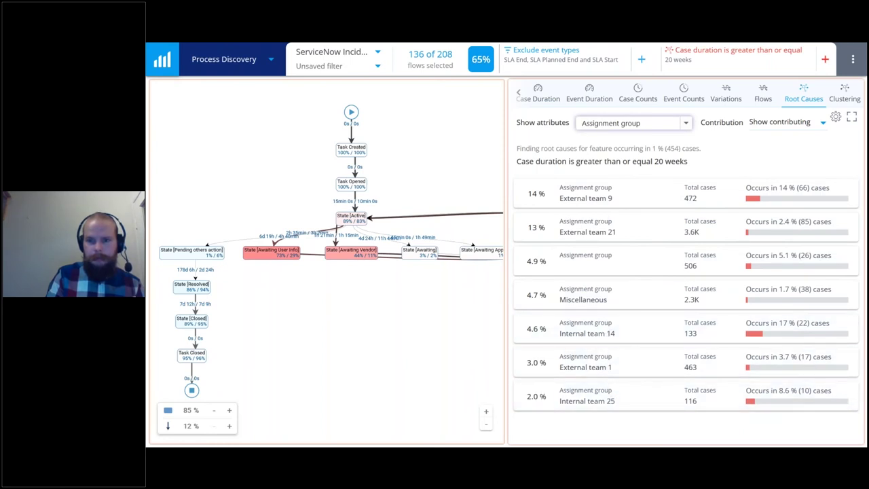
pyautogui.moveTo(756, 201)
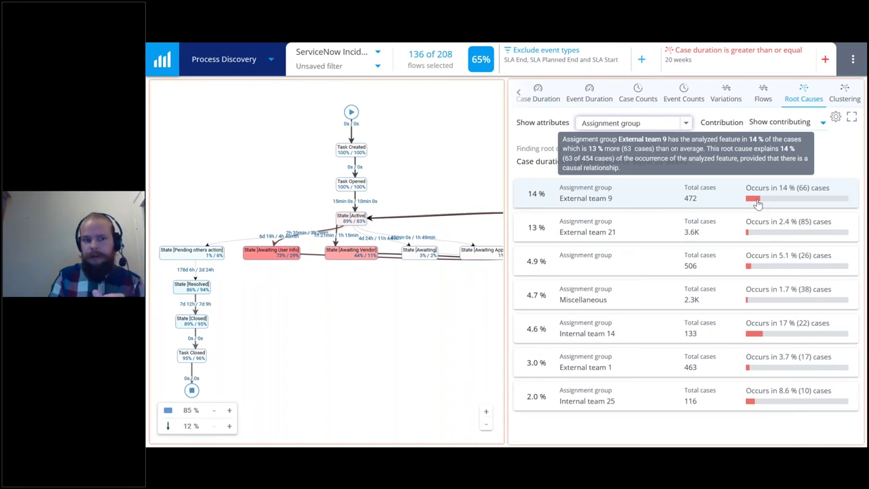
# Step: Switch Contribution to Show impeding, then to Show both contributing and impeding factors
pyautogui.click(771, 129)
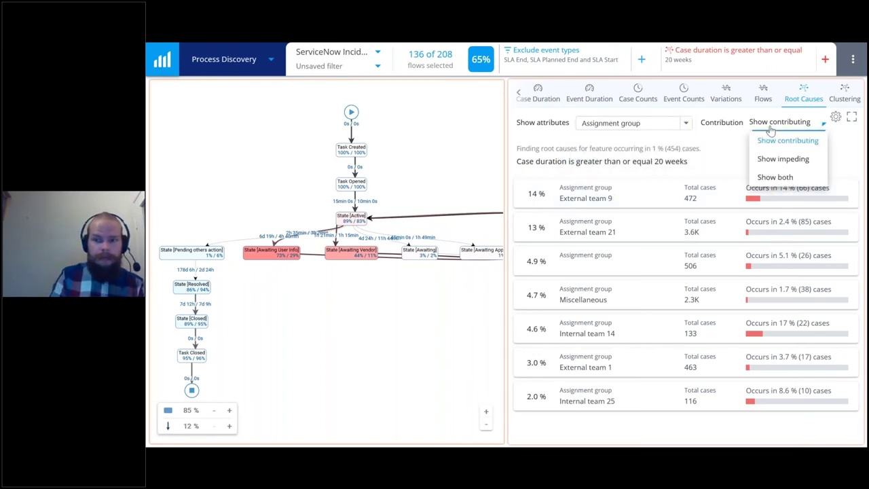
pyautogui.click(783, 159)
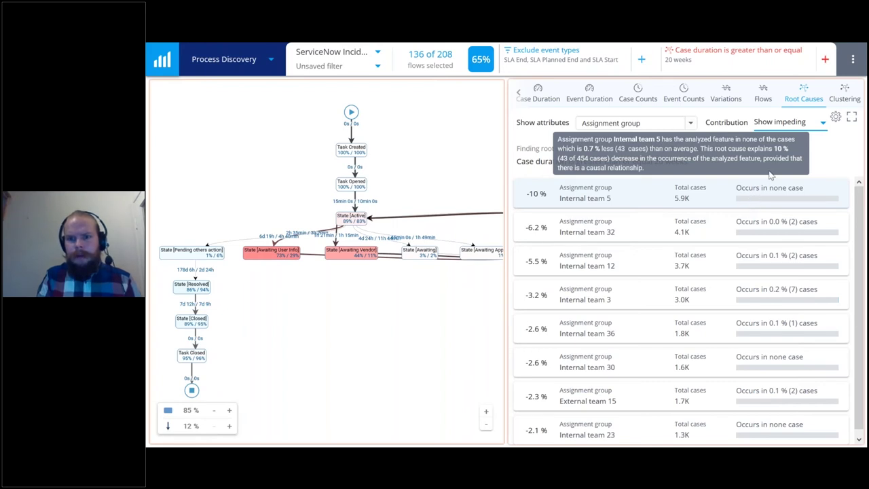
pyautogui.click(781, 123)
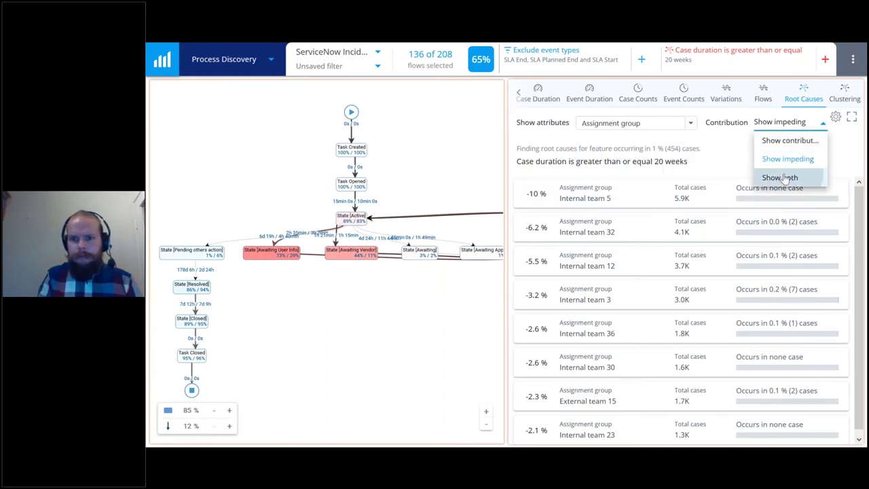
pyautogui.click(779, 178)
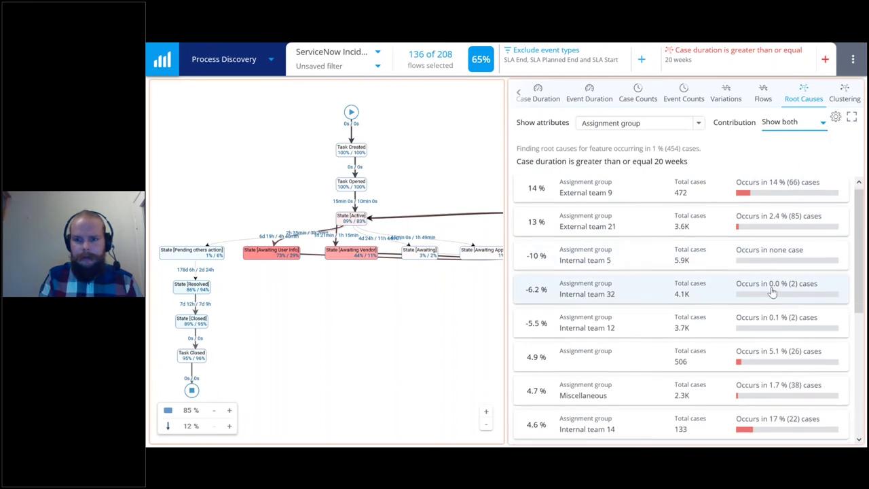
pyautogui.scroll(-5, 778, 305)
pyautogui.scroll(4, 778, 298)
pyautogui.scroll(1, 734, 217)
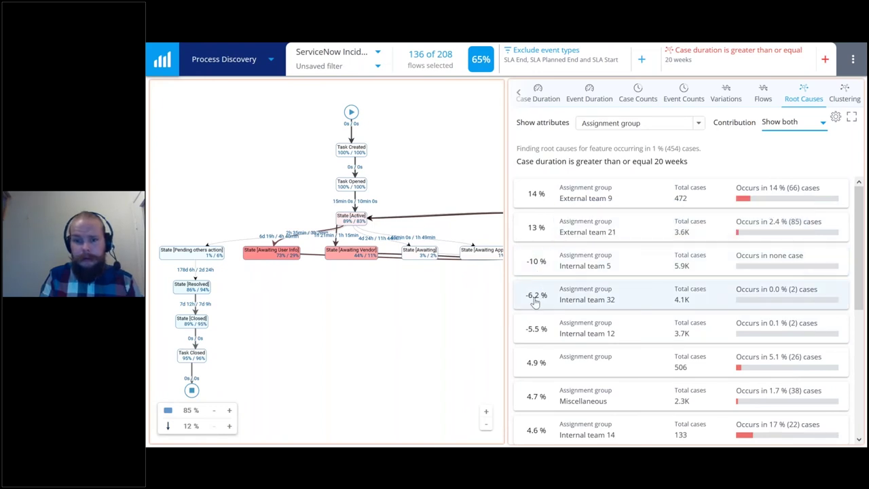
# Step: Review the explanations for the Assignment group rows, then exit browser full-screen mode
pyautogui.moveTo(535, 296)
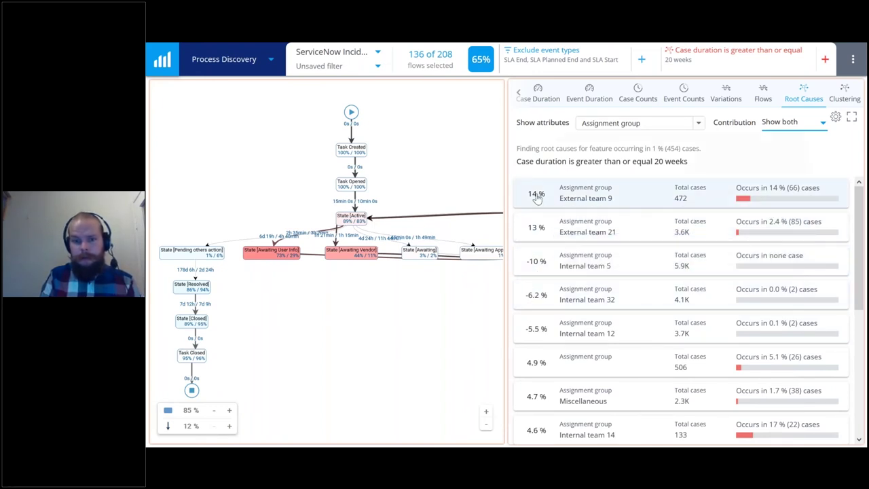
pyautogui.moveTo(536, 203)
pyautogui.moveTo(544, 233)
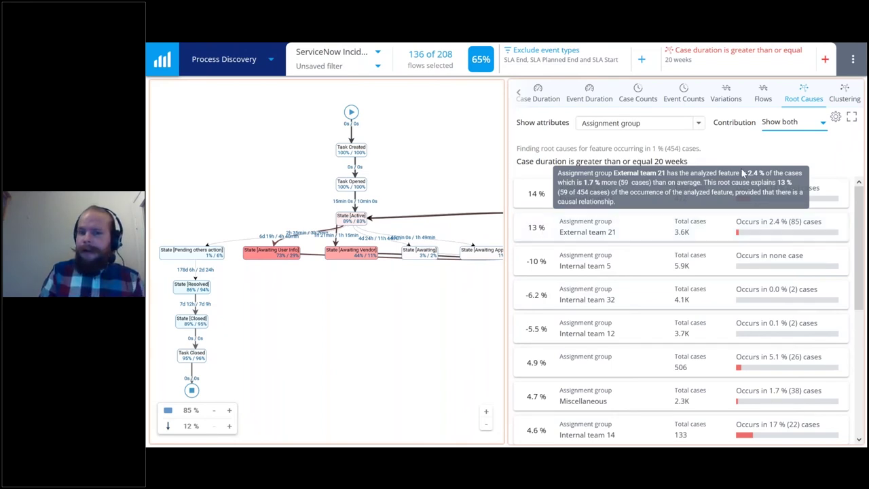
pyautogui.moveTo(805, 61)
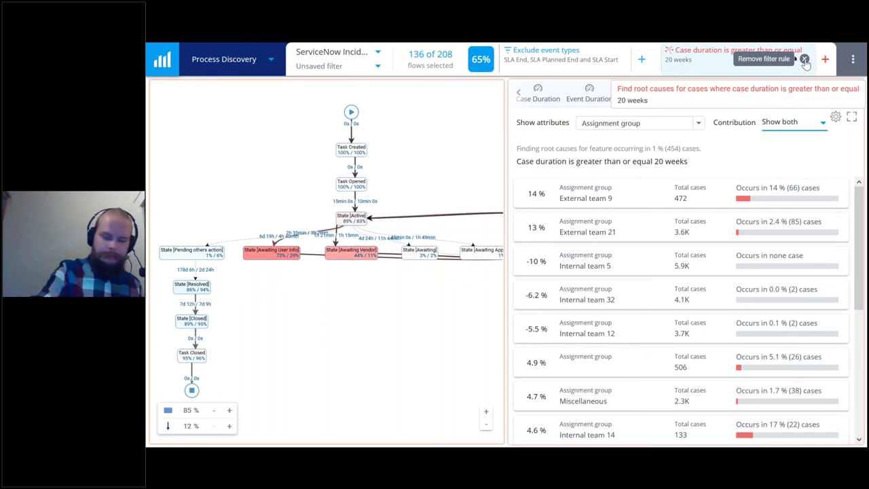
pyautogui.press('F11')
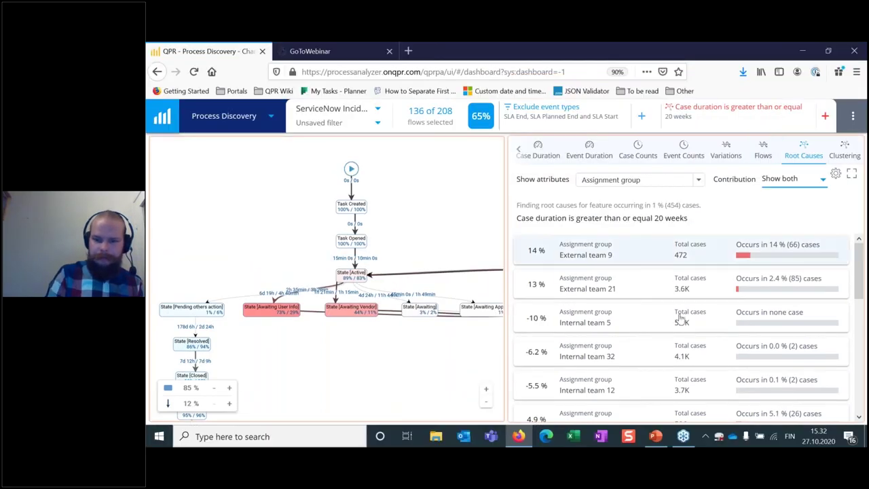
# Step: Start the PowerPoint slide show and move through the Discover slides to '2. Identify issues – where, when and why'
pyautogui.click(656, 438)
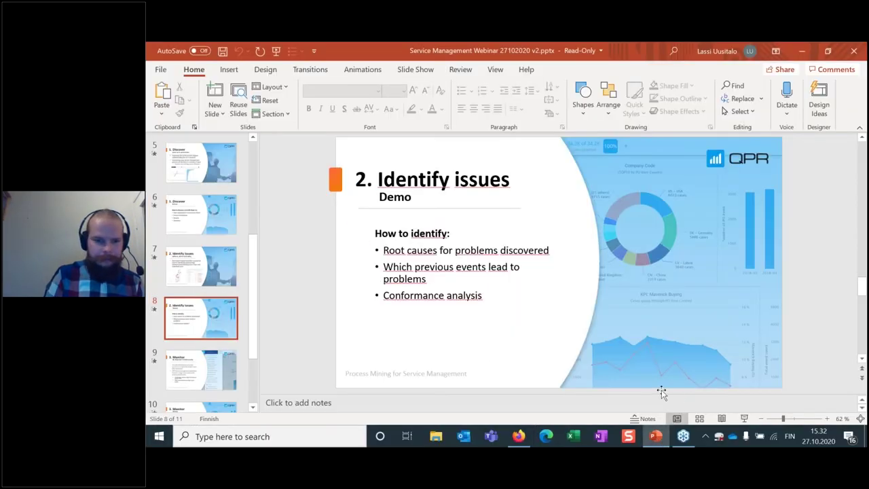
pyautogui.click(744, 419)
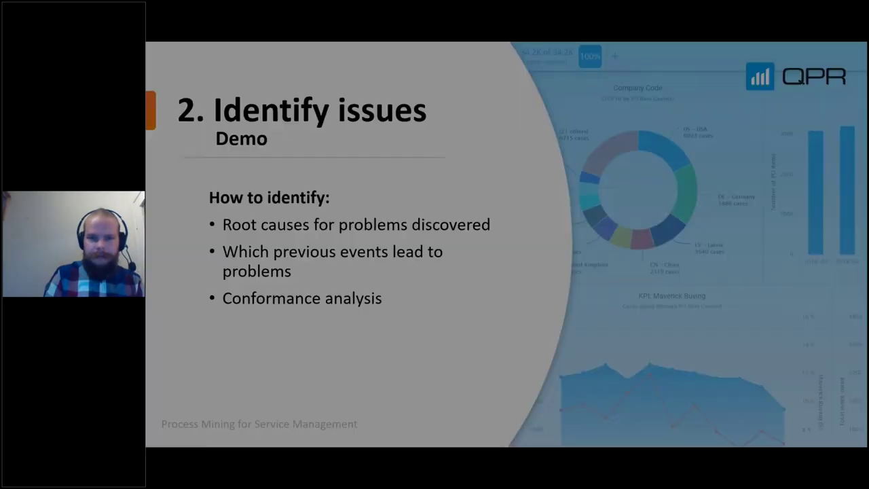
pyautogui.press('Right')
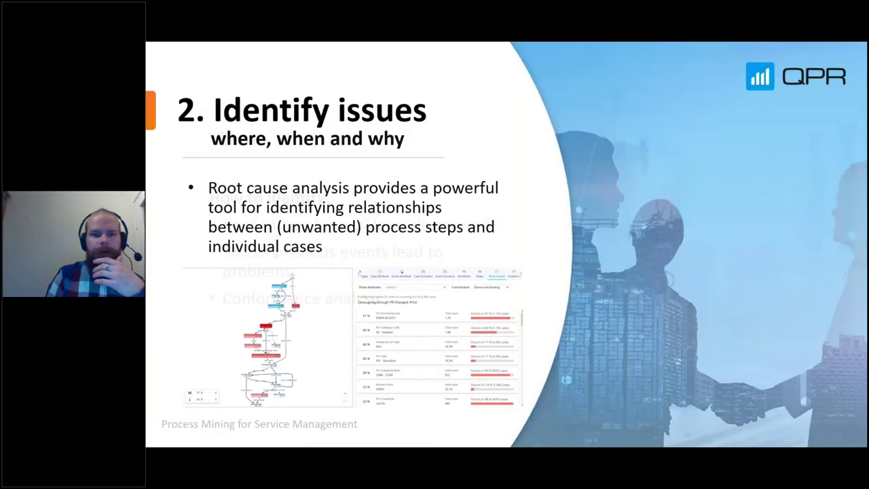
pyautogui.press('Left')
pyautogui.press('Left')
pyautogui.press('Left')
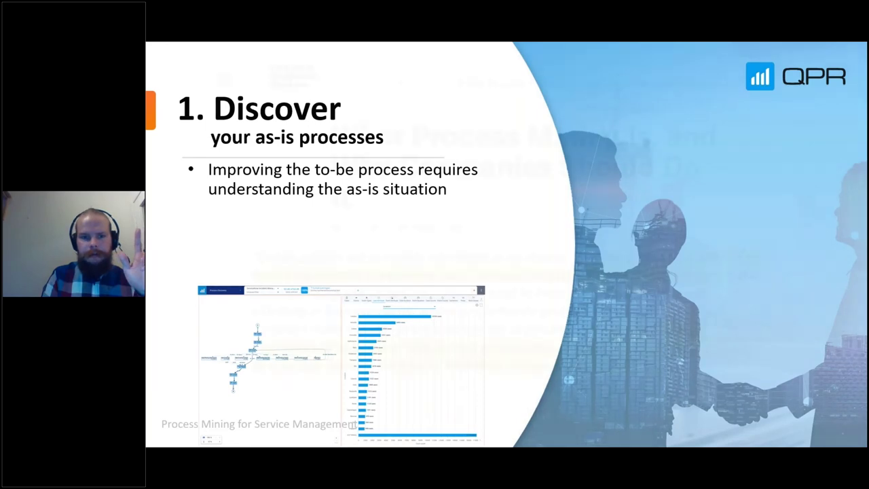
pyautogui.press('Left')
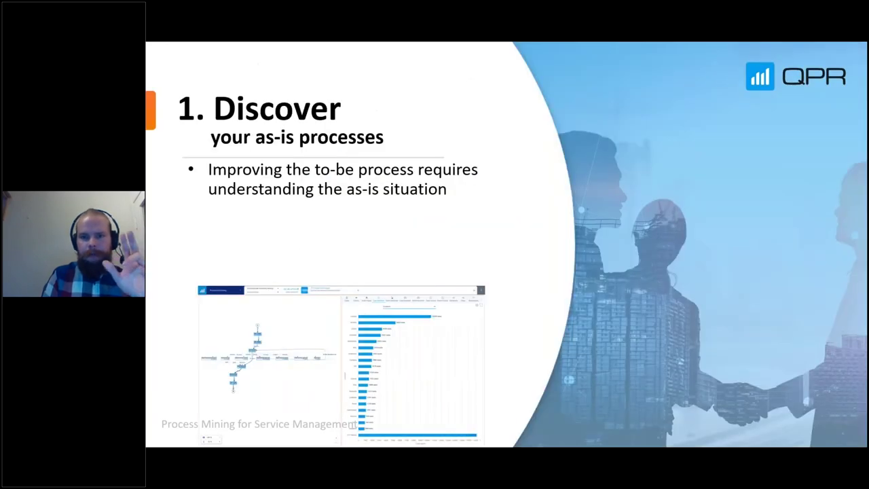
pyautogui.press('Right')
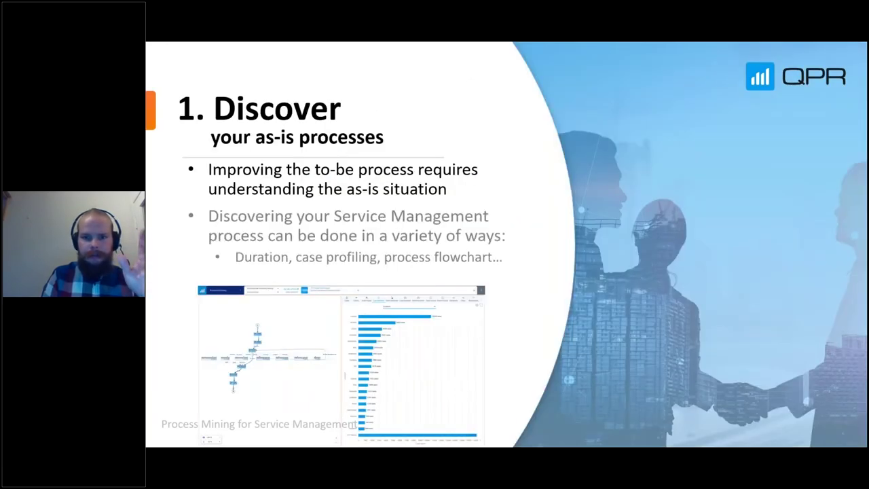
pyautogui.press('Right')
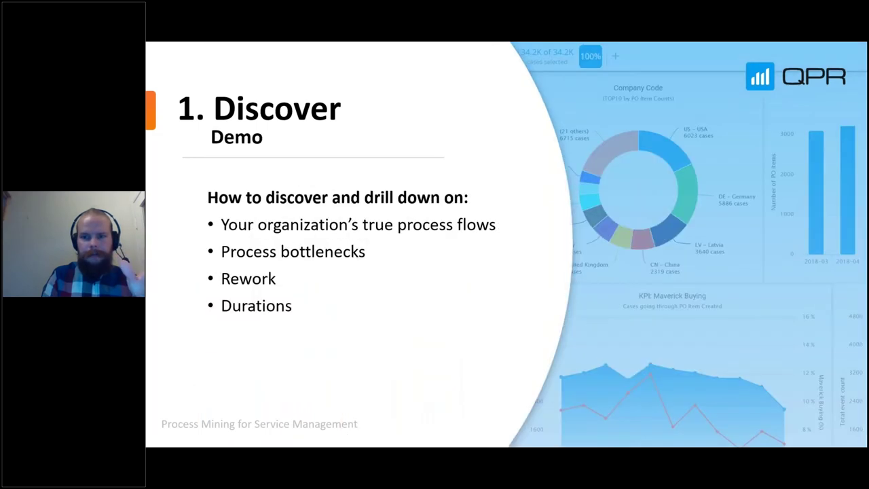
pyautogui.press('Right')
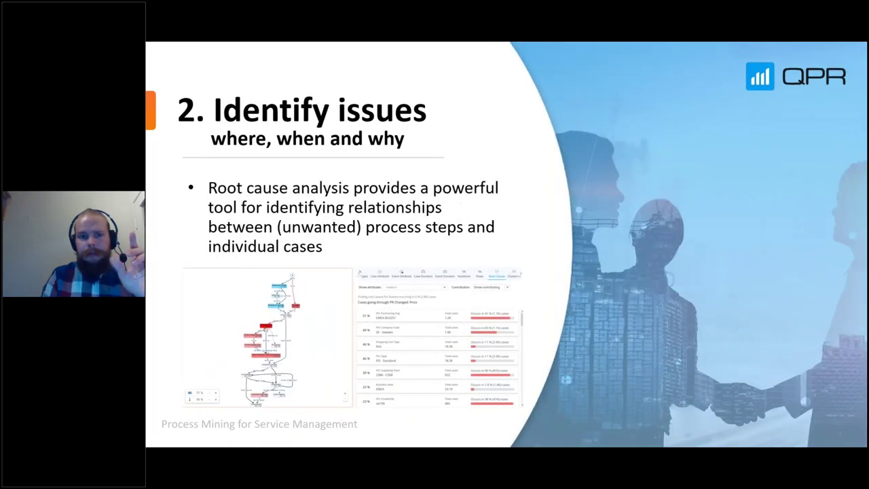
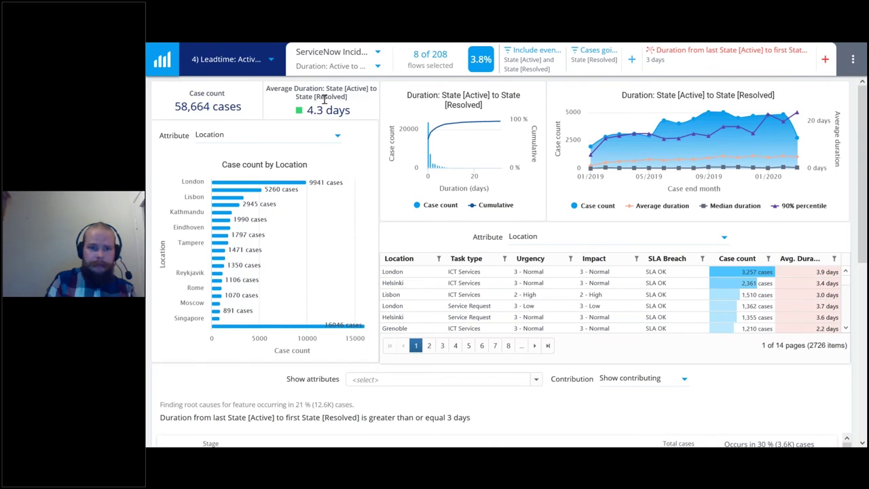
pyautogui.click(368, 96)
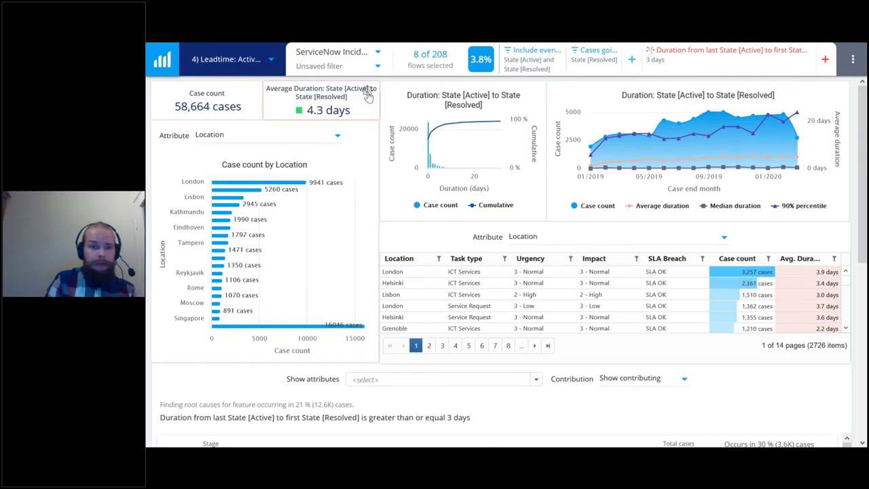
pyautogui.click(366, 90)
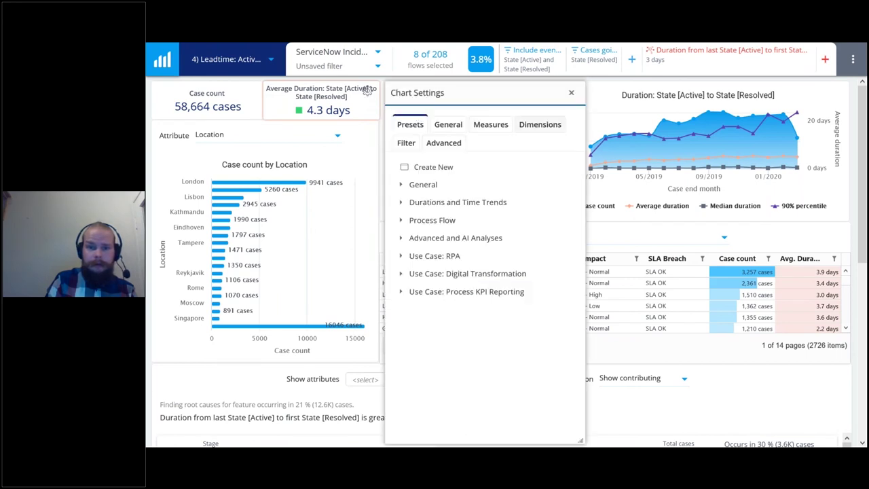
pyautogui.click(523, 125)
pyautogui.click(491, 123)
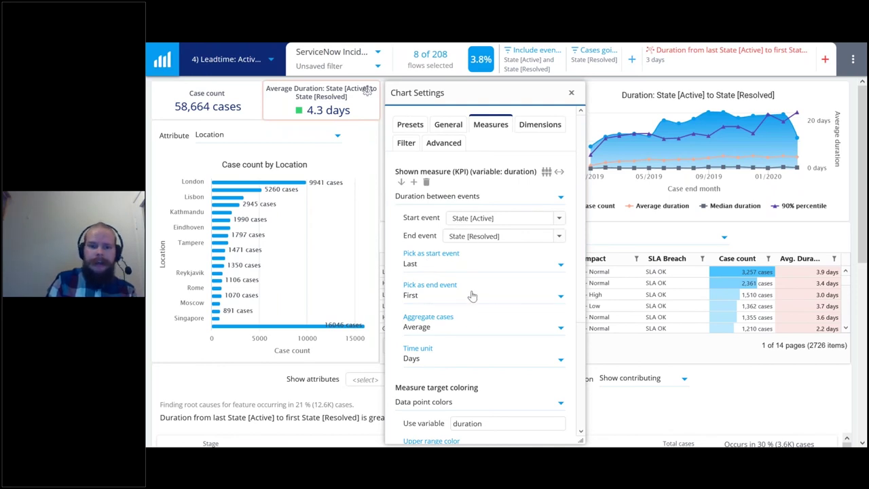
pyautogui.click(571, 93)
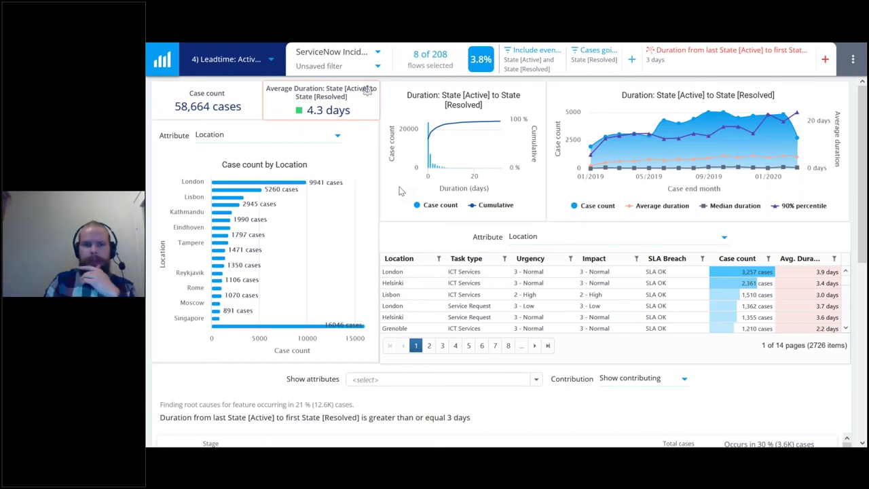
pyautogui.moveTo(428, 143)
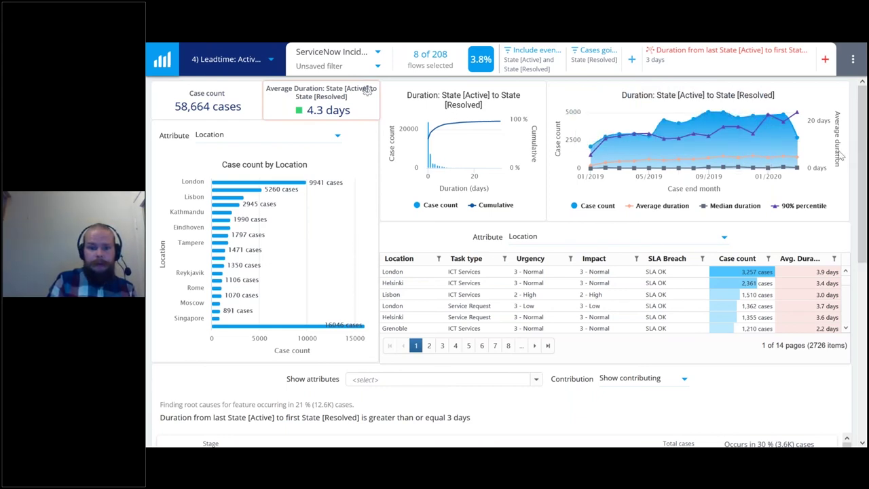
pyautogui.scroll(-3, 842, 156)
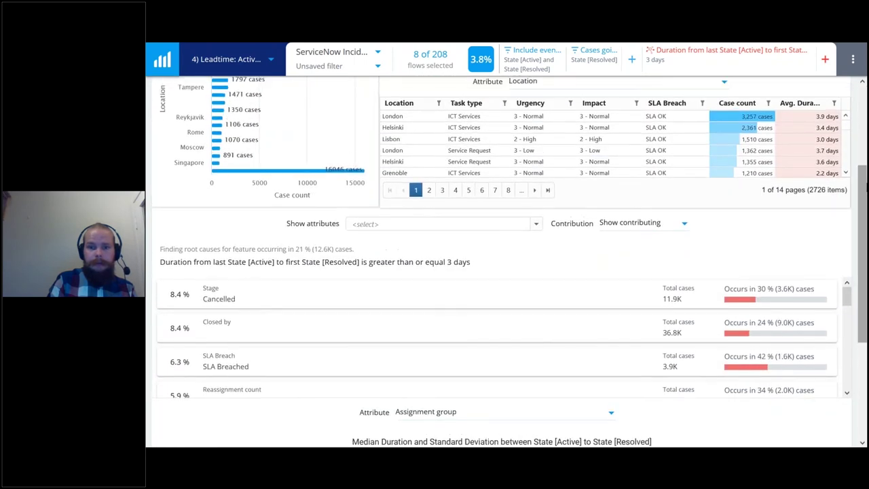
pyautogui.scroll(2, 563, 192)
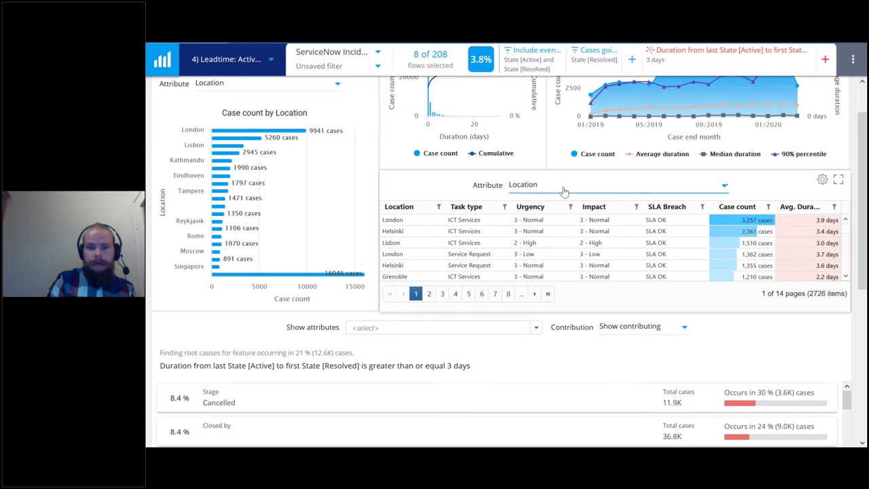
# Step: Break the case table down by the Company attribute
pyautogui.click(563, 192)
pyautogui.click(634, 276)
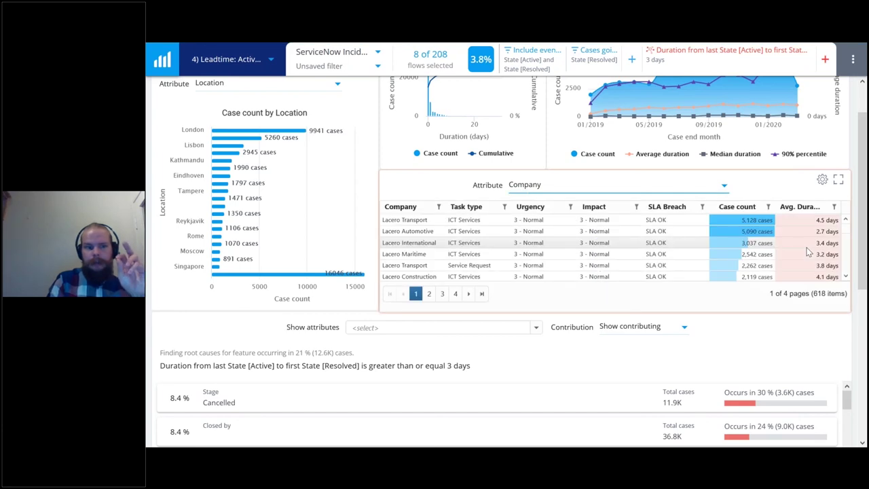
pyautogui.scroll(-5, 815, 247)
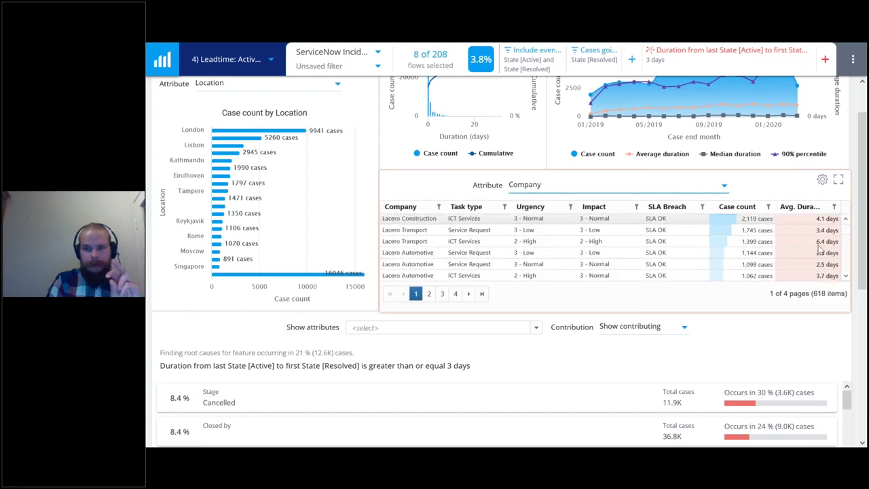
pyautogui.scroll(5, 824, 252)
pyautogui.scroll(3, 842, 252)
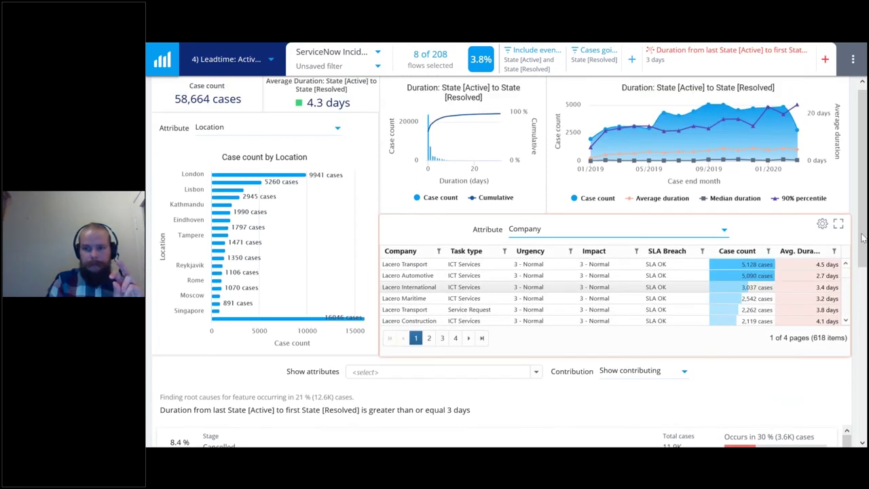
pyautogui.scroll(-3, 807, 211)
# Step: Sort the table by Avg. Duration descending, so the longest (245.4 days) comes first
pyautogui.click(806, 209)
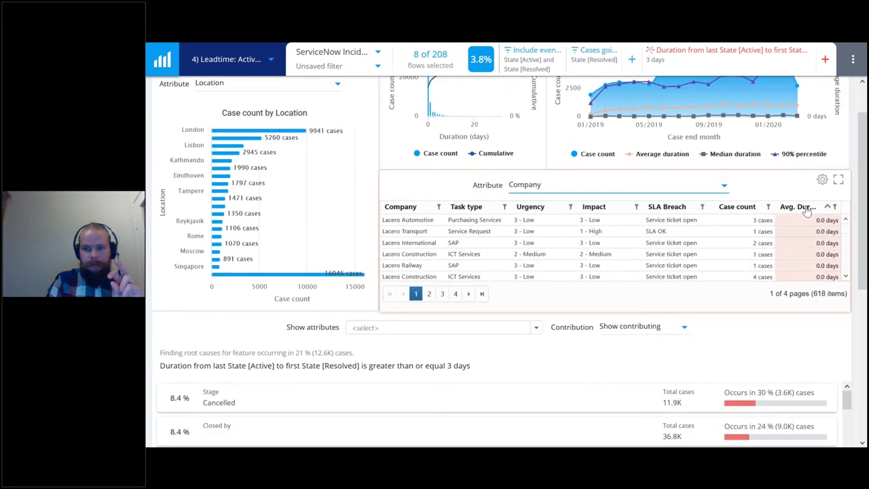
pyautogui.click(807, 210)
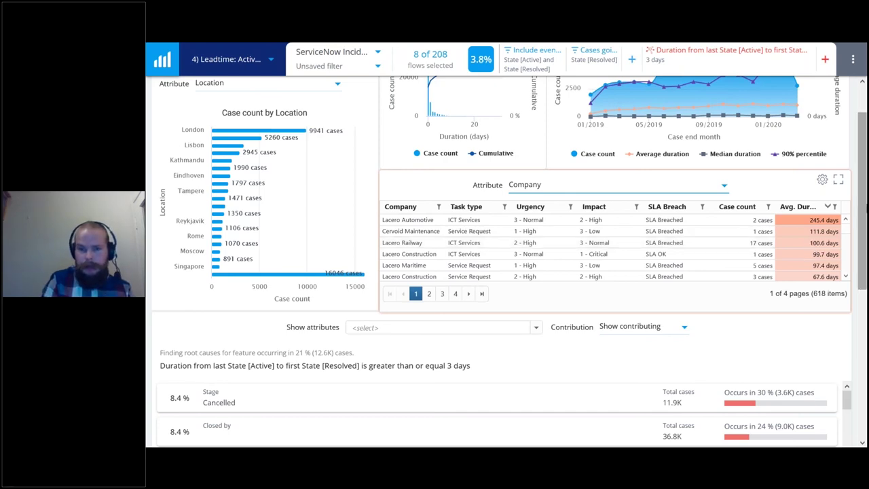
pyautogui.scroll(-4, 637, 261)
# Step: Review the root-cause breakdowns on the Leadtime dashboard
pyautogui.scroll(1, 636, 261)
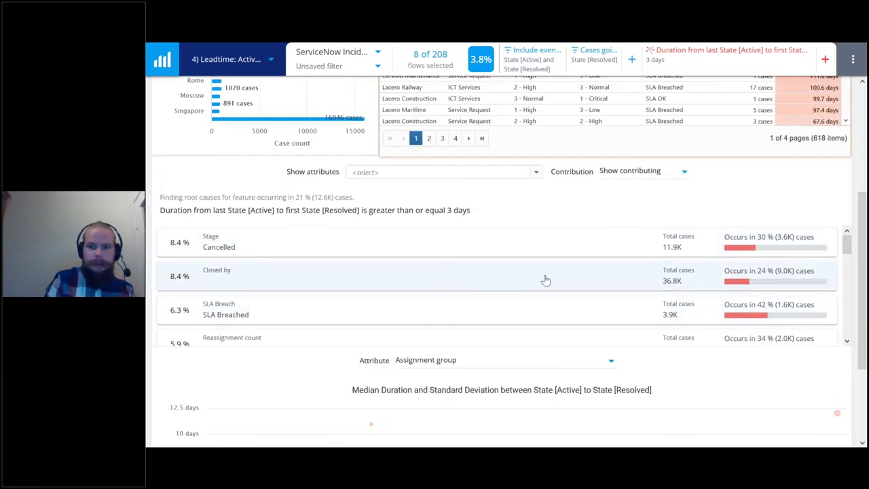
pyautogui.moveTo(826, 279)
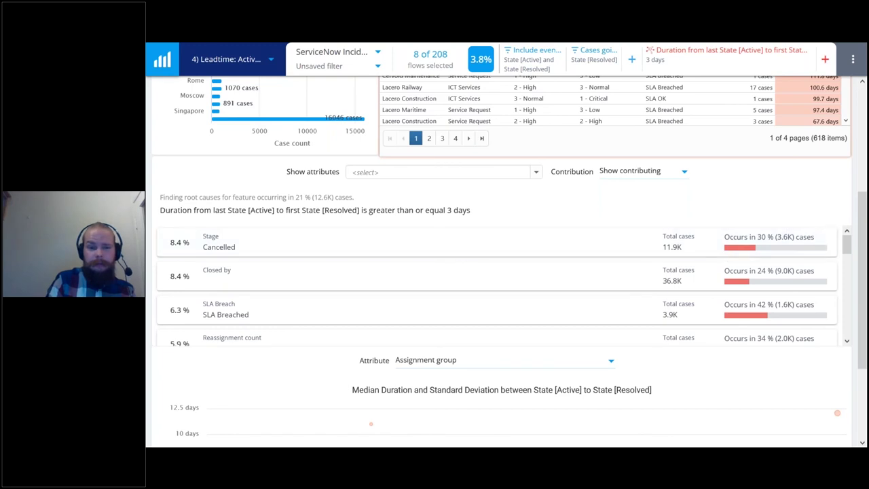
pyautogui.moveTo(611, 256)
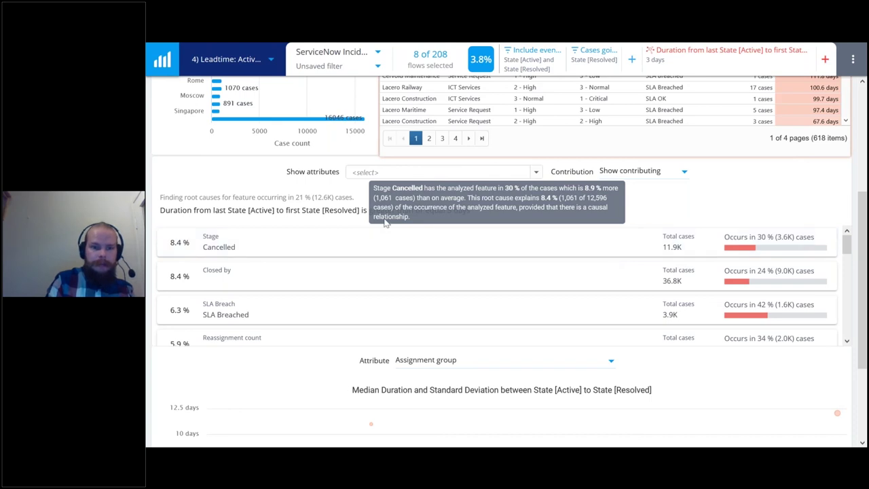
pyautogui.scroll(-2, 268, 305)
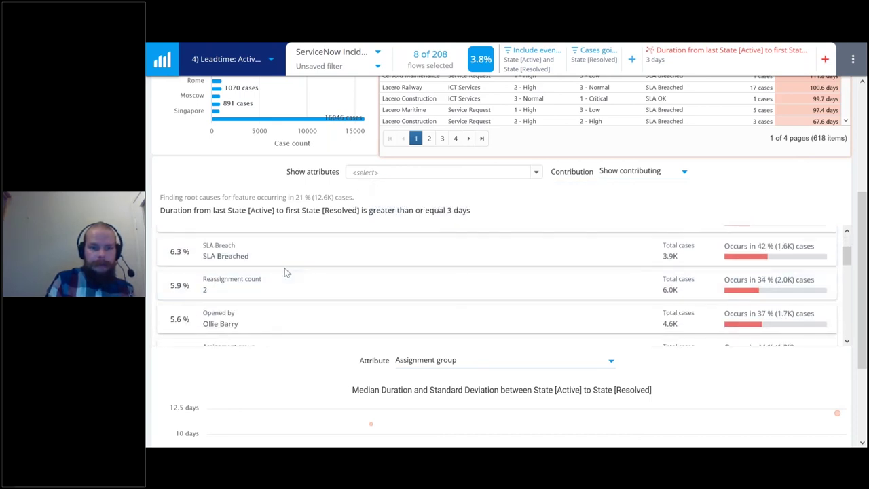
pyautogui.scroll(2, 282, 262)
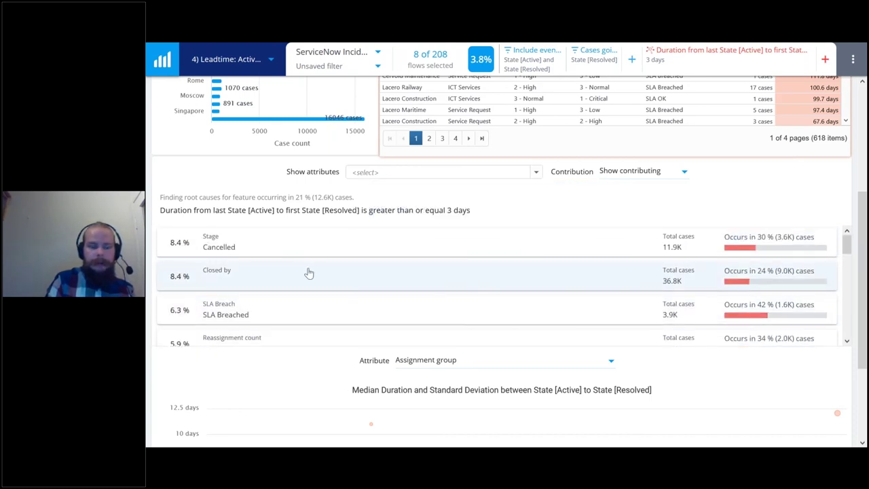
pyautogui.moveTo(309, 272)
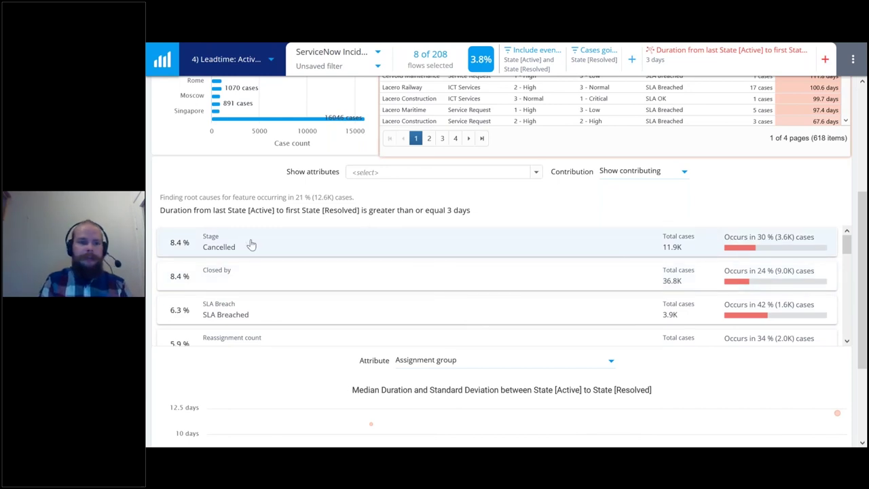
pyautogui.moveTo(251, 246)
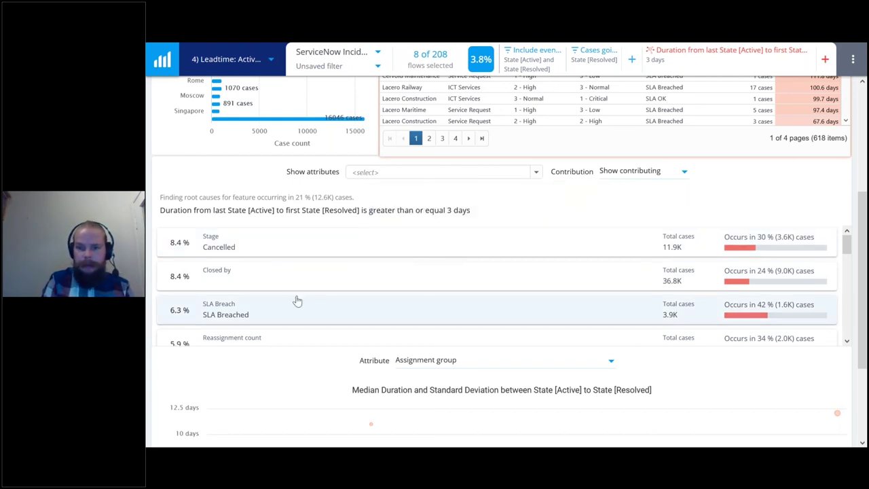
# Step: Check the assignment-group scatter chart (External team 9 at a 12.0-day median) and list the analyses
pyautogui.scroll(-5, 738, 300)
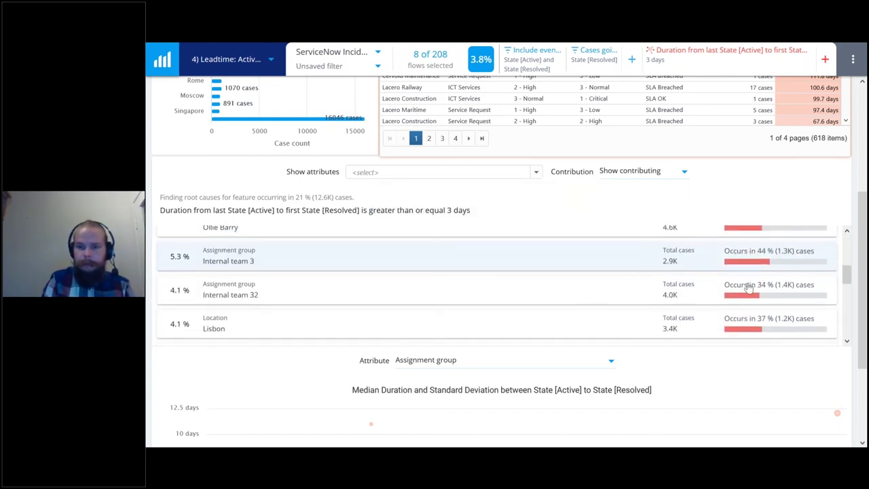
pyautogui.moveTo(748, 287)
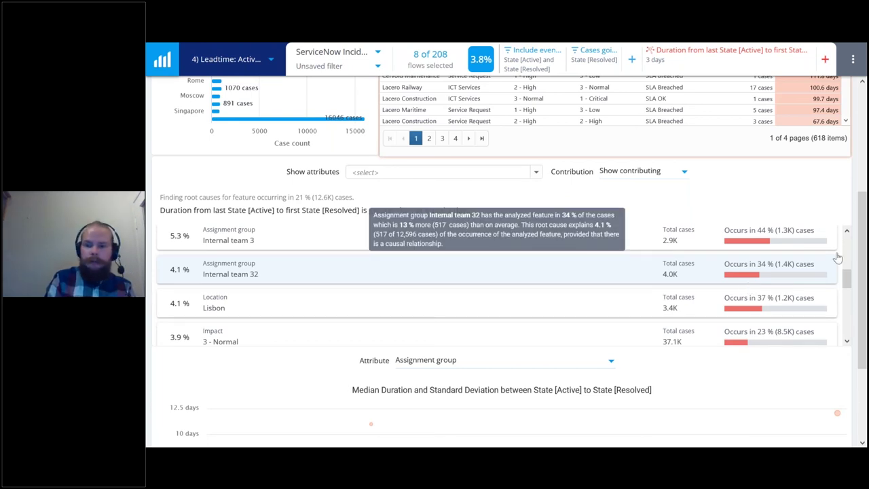
pyautogui.scroll(-5, 838, 256)
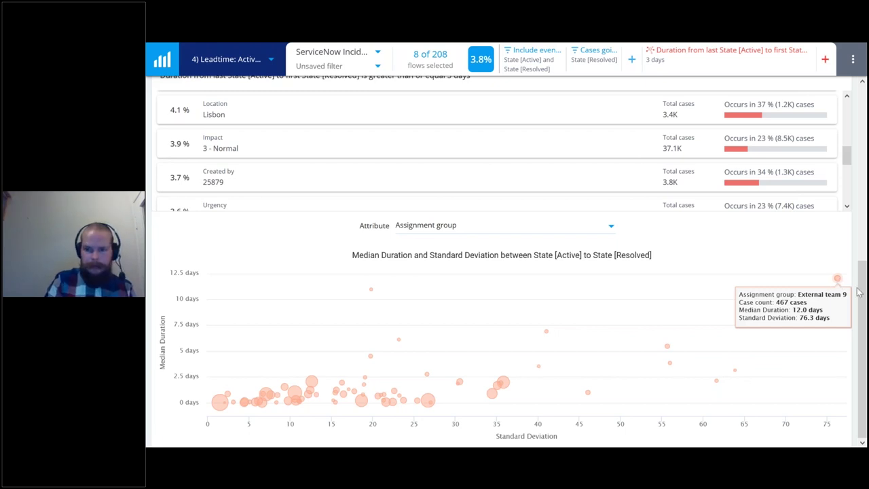
pyautogui.scroll(5, 859, 292)
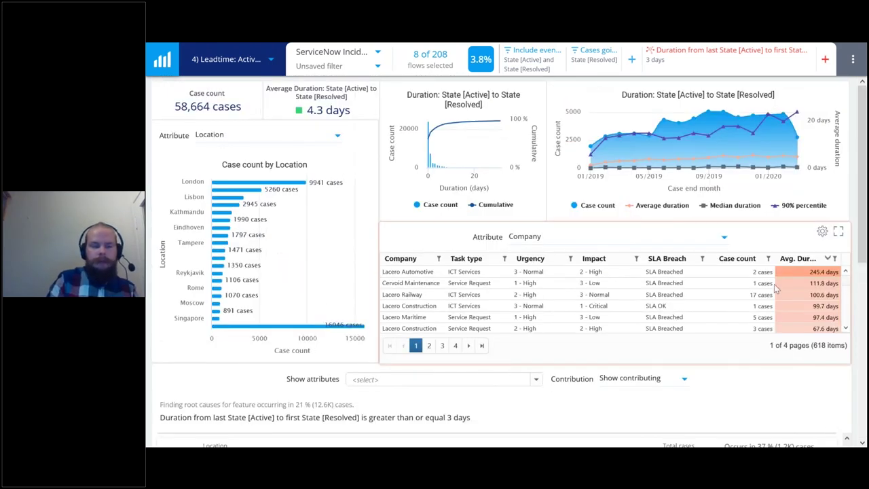
pyautogui.click(220, 61)
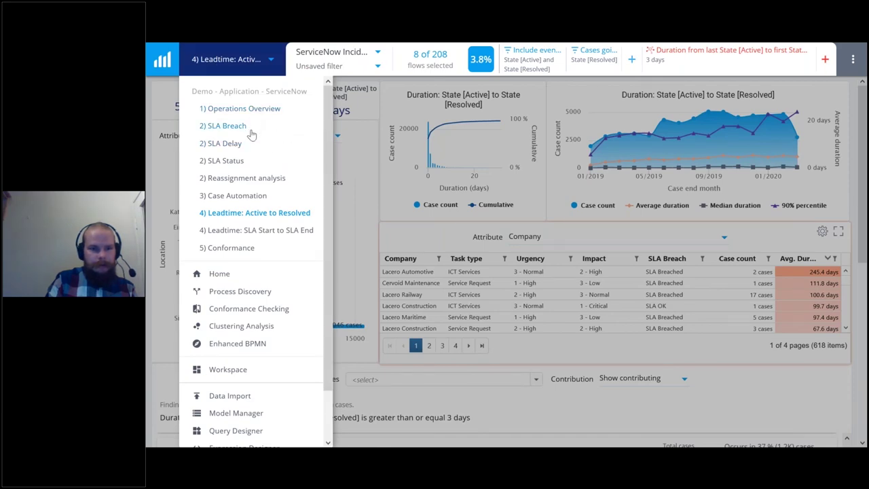
# Step: Switch to the Conformance analysis and scroll through its charts
pyautogui.click(244, 248)
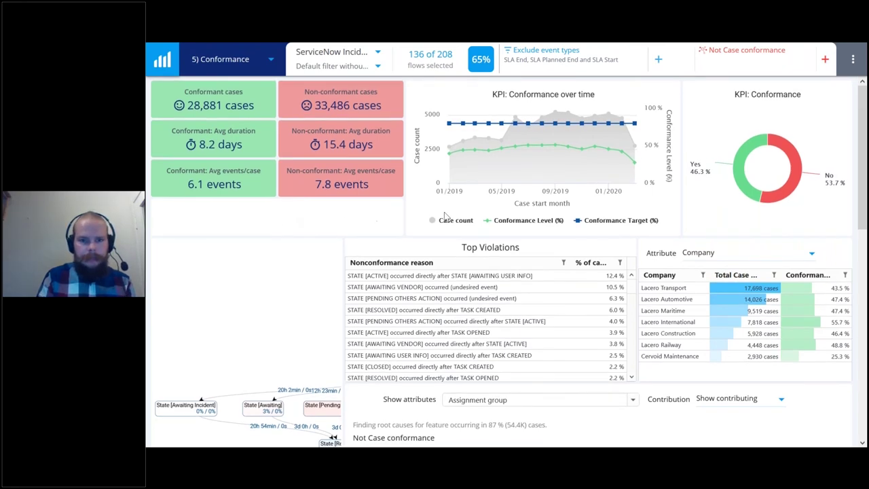
pyautogui.scroll(-3, 785, 335)
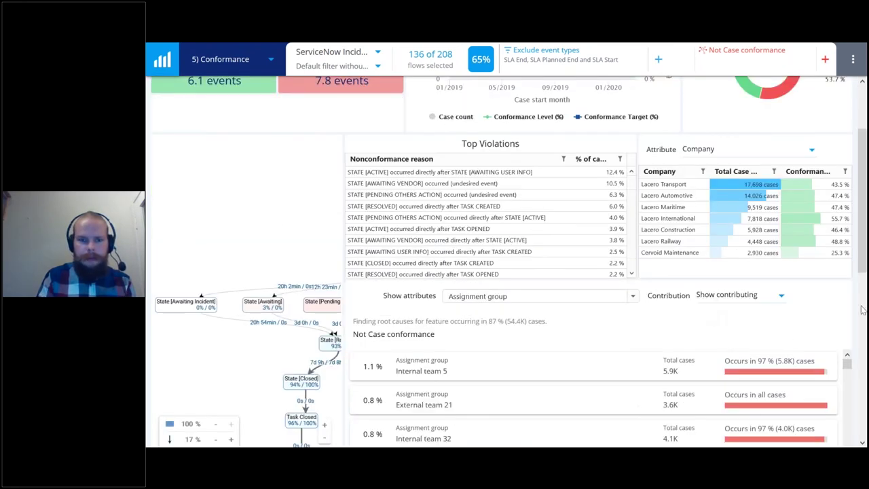
pyautogui.scroll(-5, 860, 310)
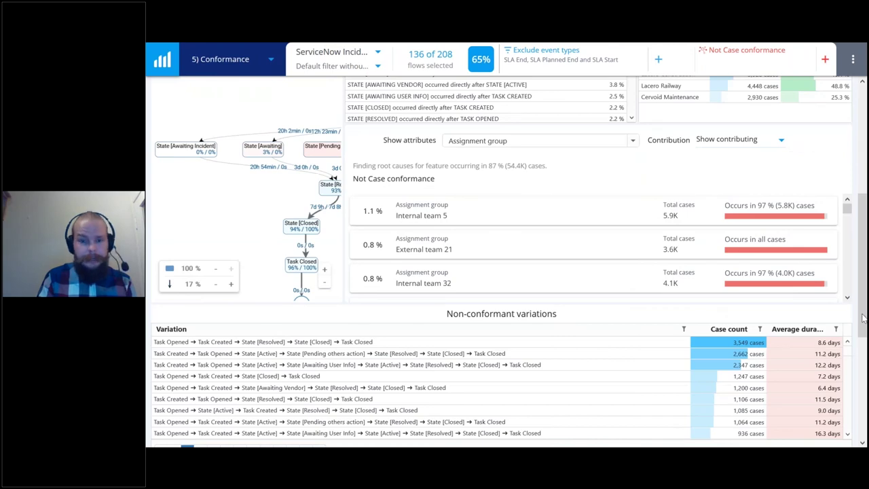
pyautogui.scroll(-5, 862, 317)
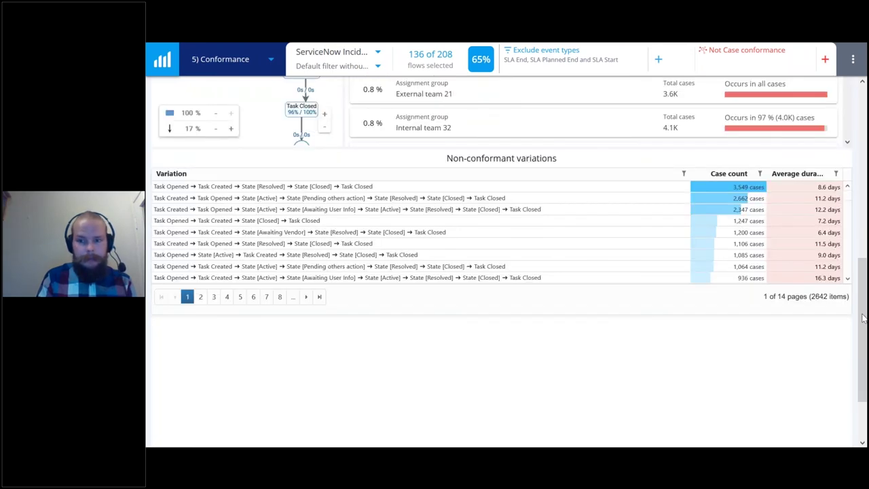
# Step: Return to the KPI tiles at the top and open the process design model
pyautogui.scroll(6, 862, 317)
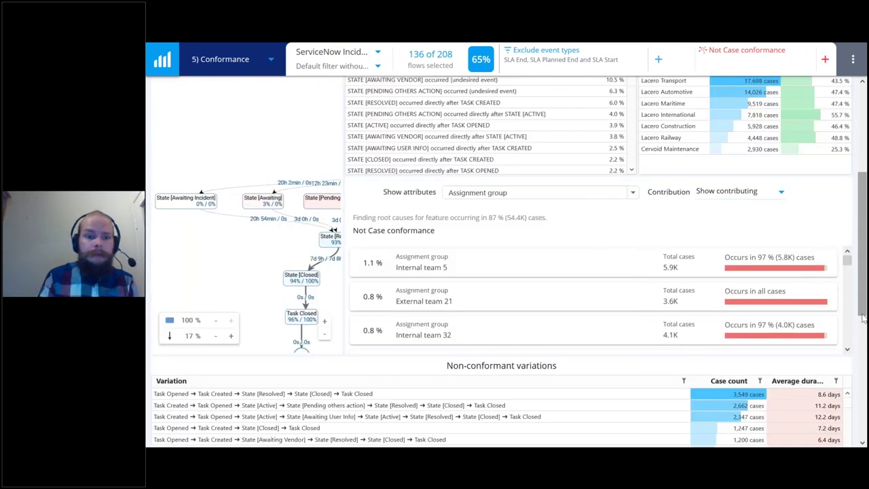
pyautogui.scroll(6, 862, 317)
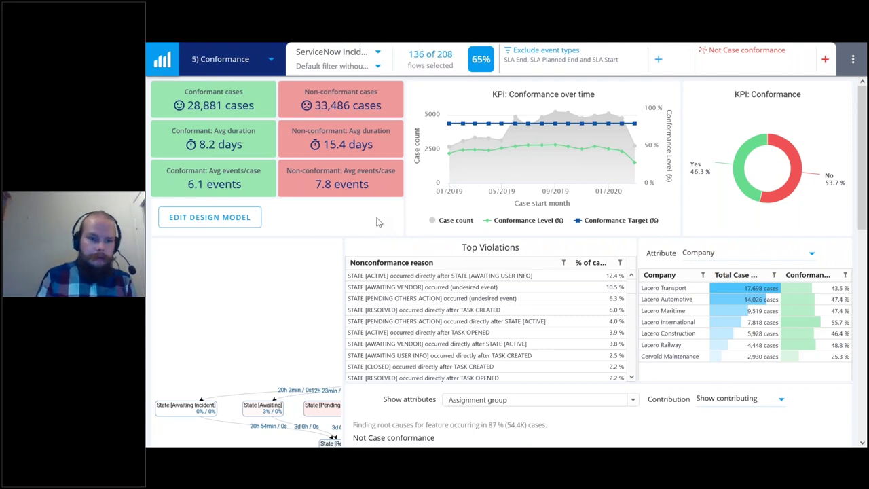
pyautogui.click(241, 219)
# Step: Inspect the Task Created, Task Opened, State [Active] and State [Resolved] tasks in the BPMN model
pyautogui.click(266, 222)
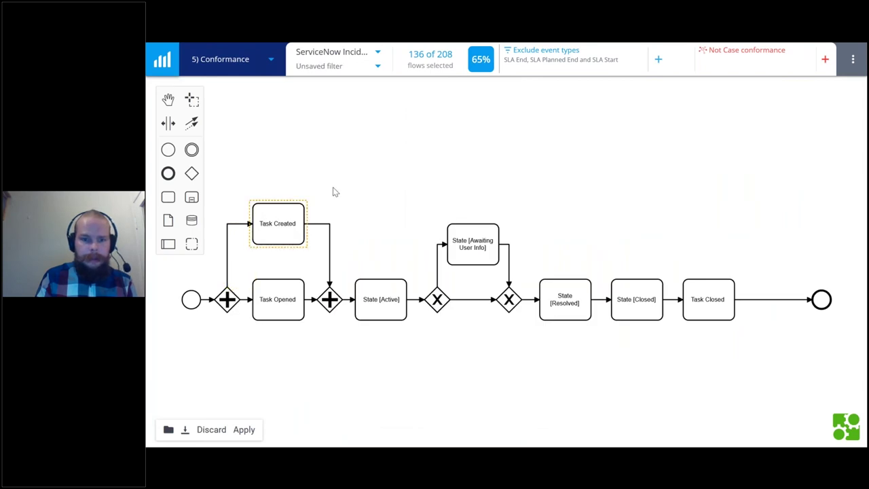
pyautogui.click(371, 343)
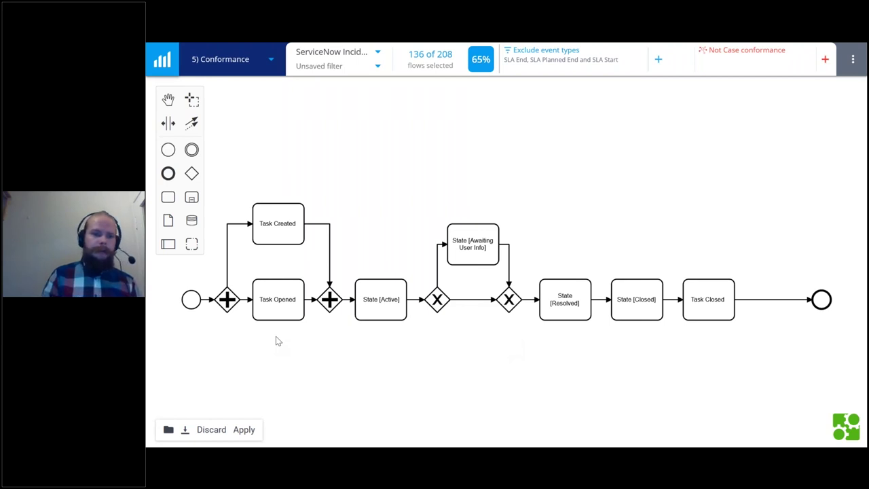
pyautogui.click(278, 299)
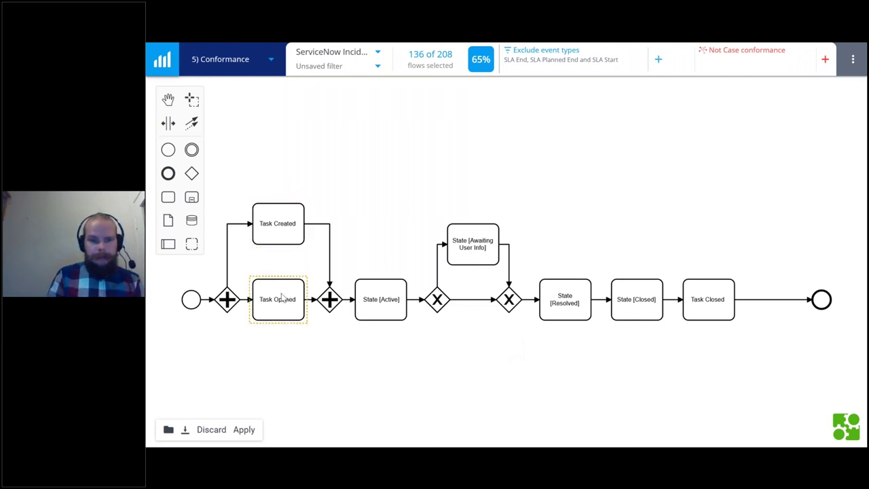
pyautogui.click(311, 265)
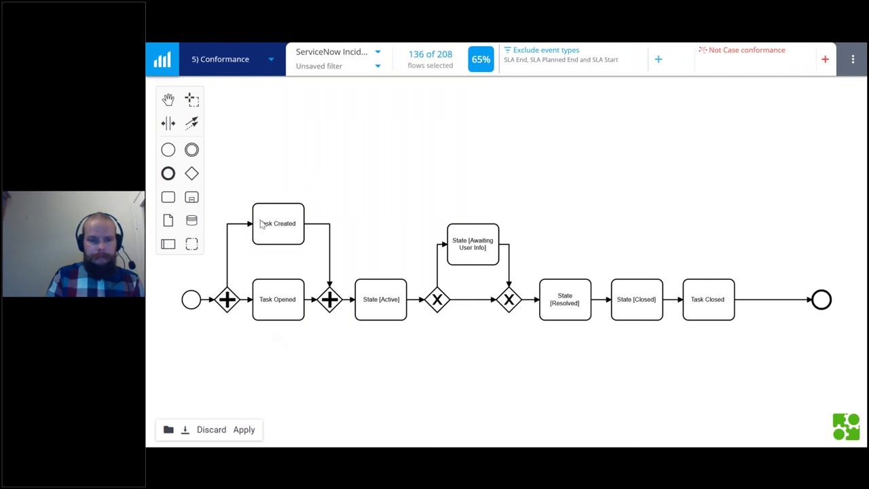
pyautogui.click(381, 305)
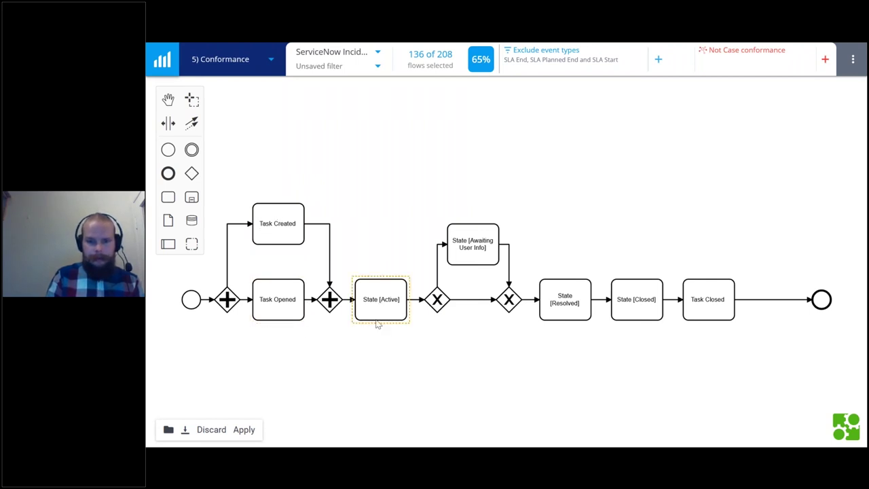
pyautogui.click(569, 309)
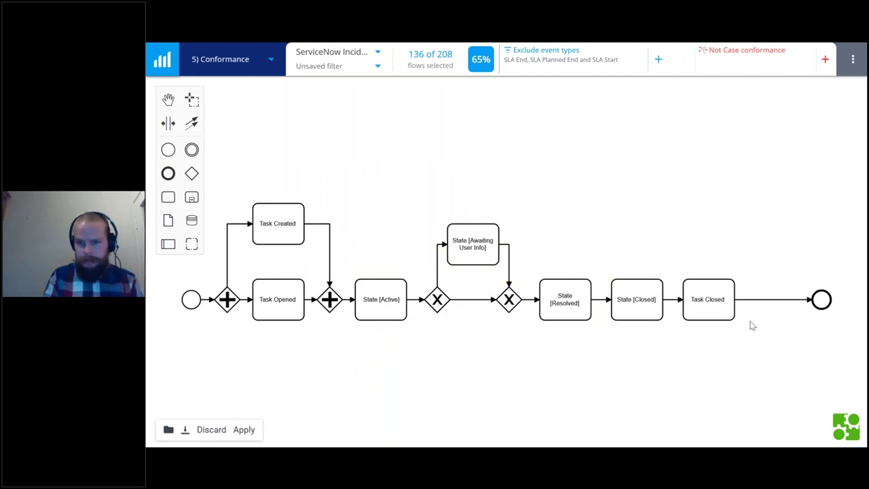
pyautogui.click(245, 430)
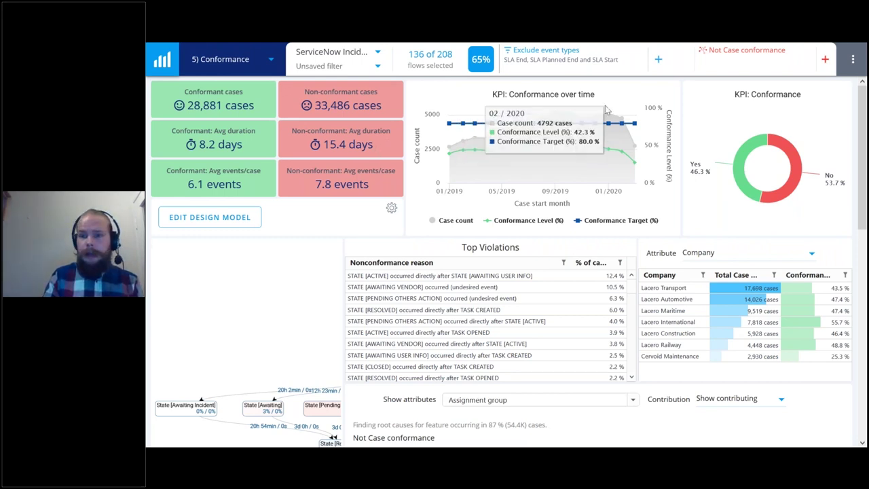
pyautogui.scroll(-2, 823, 103)
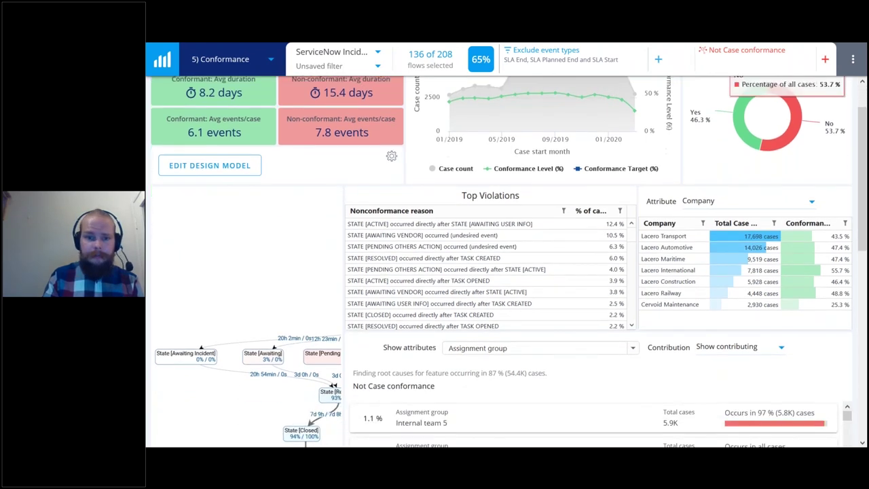
pyautogui.scroll(2, 814, 109)
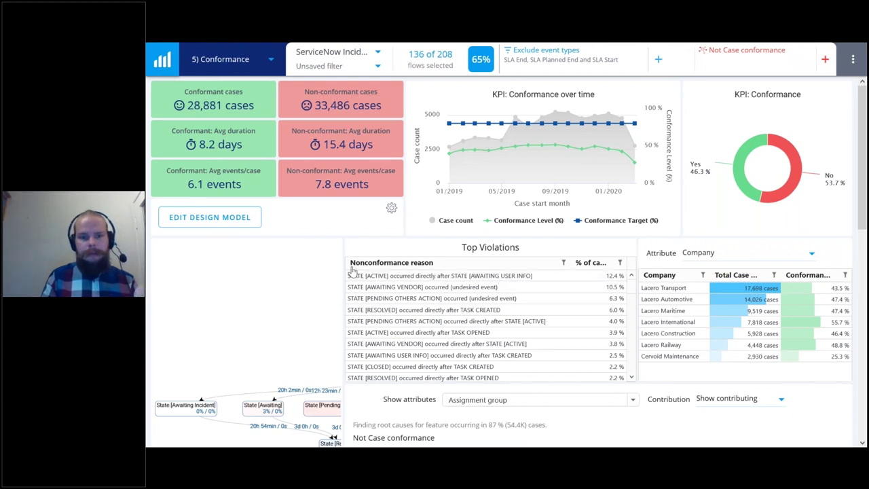
# Step: Reopen the design model, select the gateway after State [Active], and apply to return
pyautogui.click(252, 219)
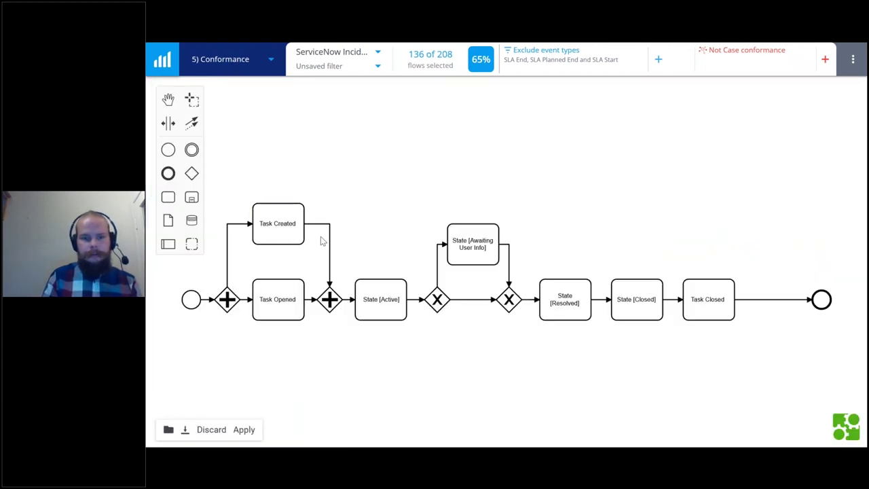
pyautogui.click(370, 304)
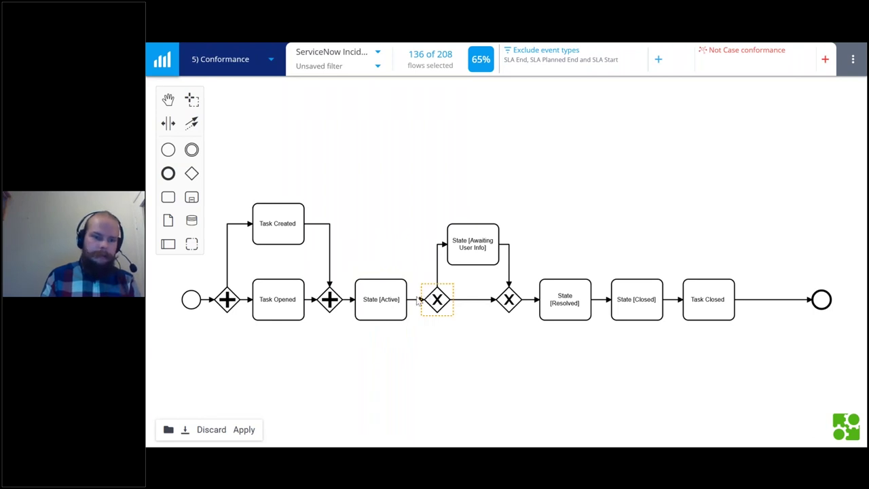
pyautogui.click(244, 430)
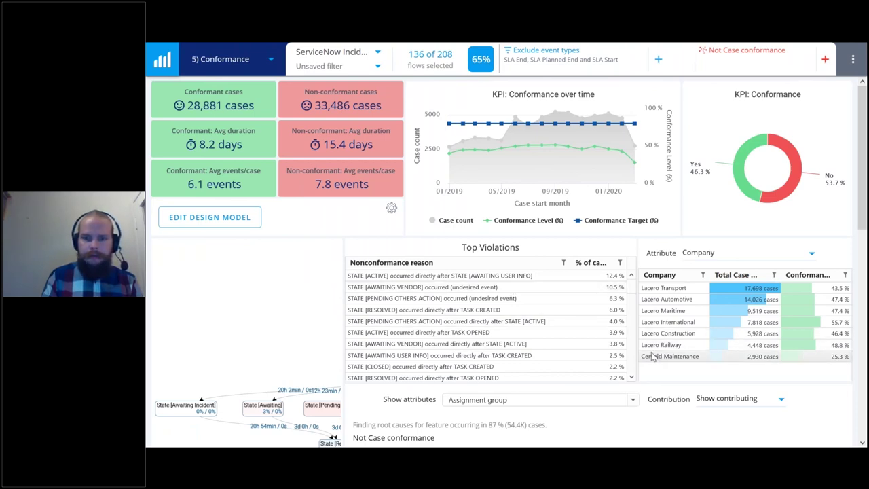
pyautogui.scroll(-5, 679, 311)
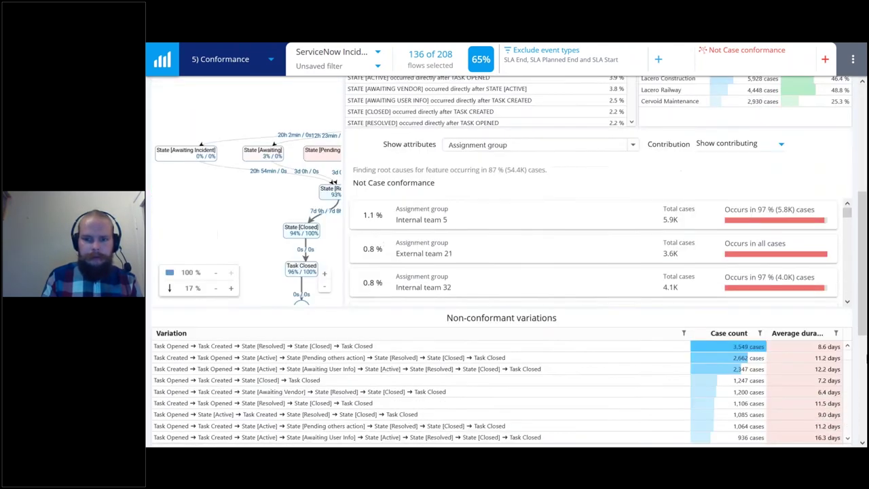
pyautogui.scroll(-2, 501, 262)
pyautogui.scroll(4, 502, 262)
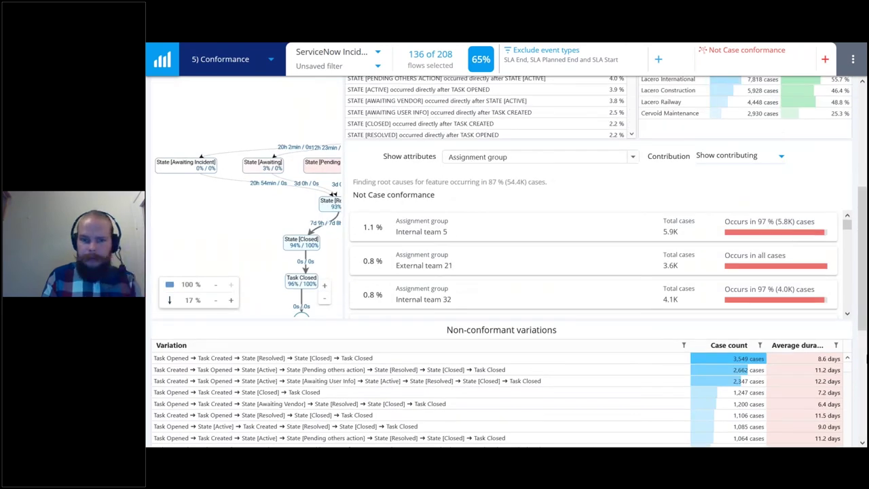
pyautogui.scroll(-4, 502, 262)
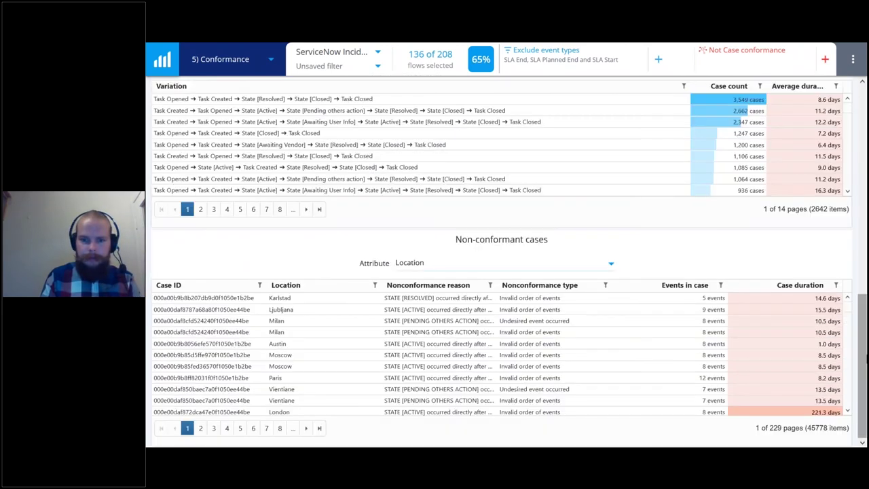
pyautogui.scroll(9, 502, 262)
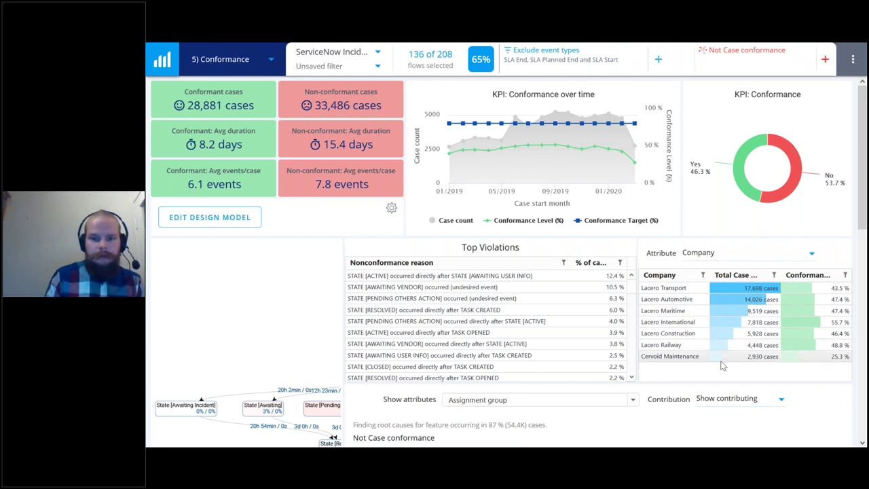
# Step: Filter the dashboard to the Cervoid Maintenance company and confirm the filter
pyautogui.click(688, 358)
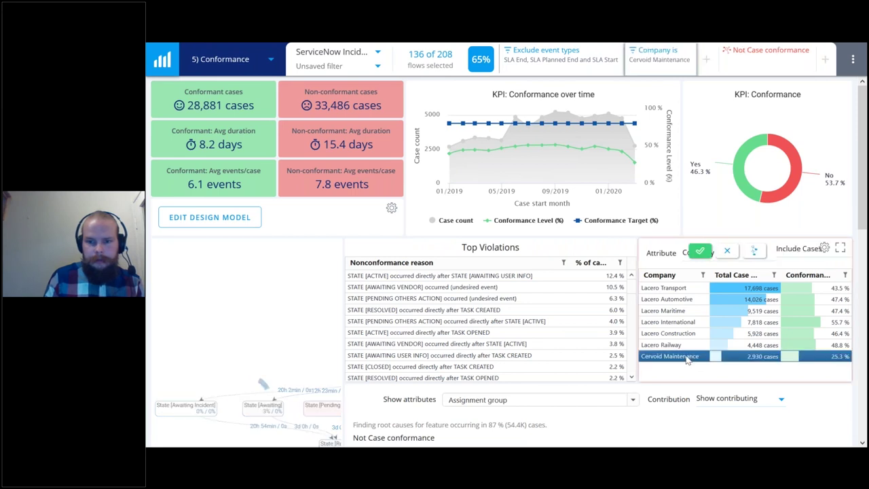
pyautogui.click(700, 252)
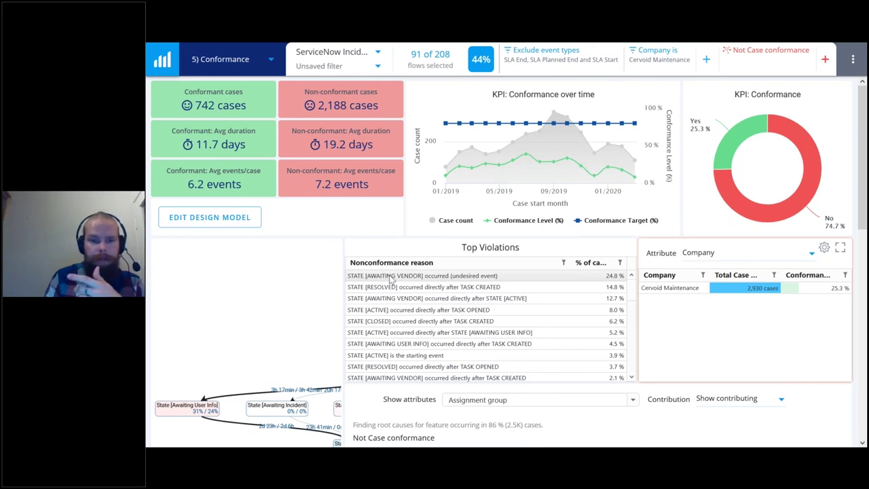
pyautogui.scroll(-2, 272, 354)
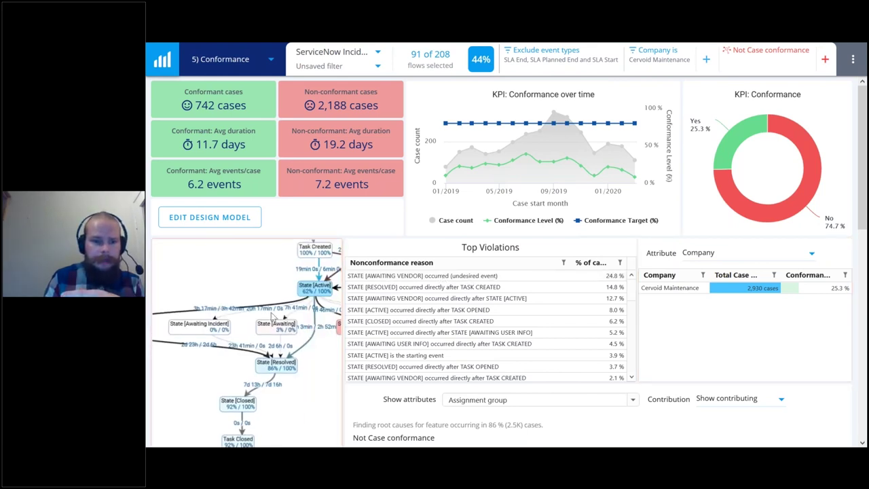
pyautogui.scroll(-2, 312, 362)
pyautogui.scroll(-2, 297, 362)
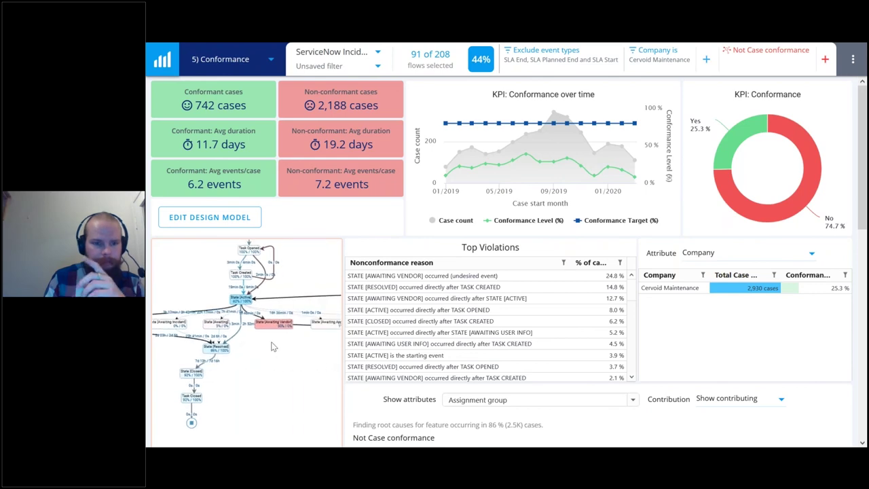
# Step: Zoom and pan the process map to inspect the right-side nodes, then list the dashboards
pyautogui.moveTo(261, 348); pyautogui.dragTo(211, 353)
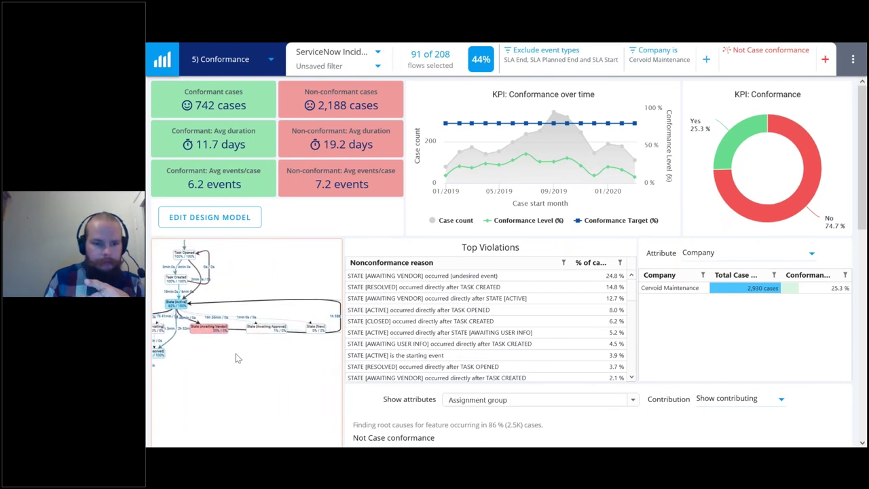
pyautogui.scroll(-2, 352, 382)
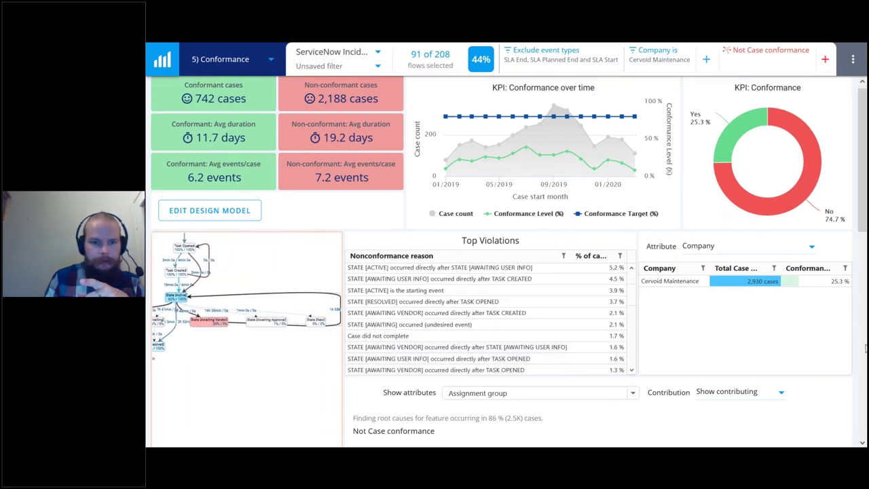
pyautogui.scroll(-2, 546, 328)
pyautogui.scroll(1, 546, 329)
pyautogui.scroll(3, 314, 349)
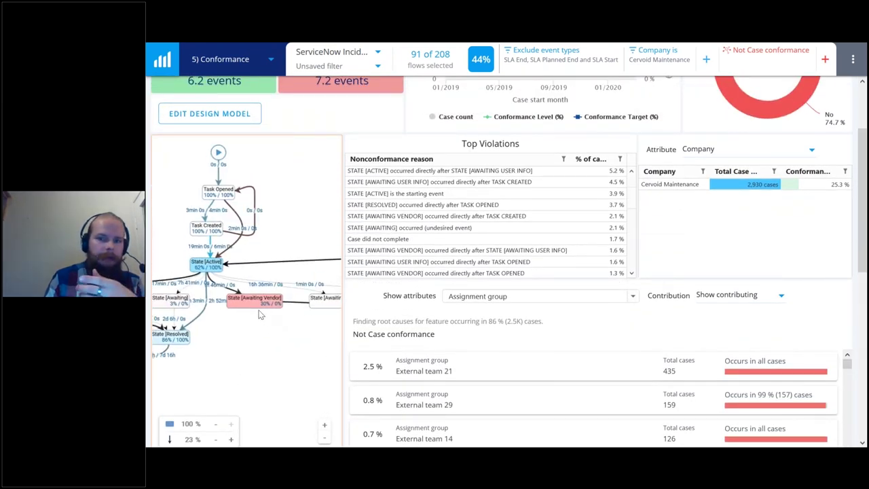
pyautogui.scroll(-4, 288, 325)
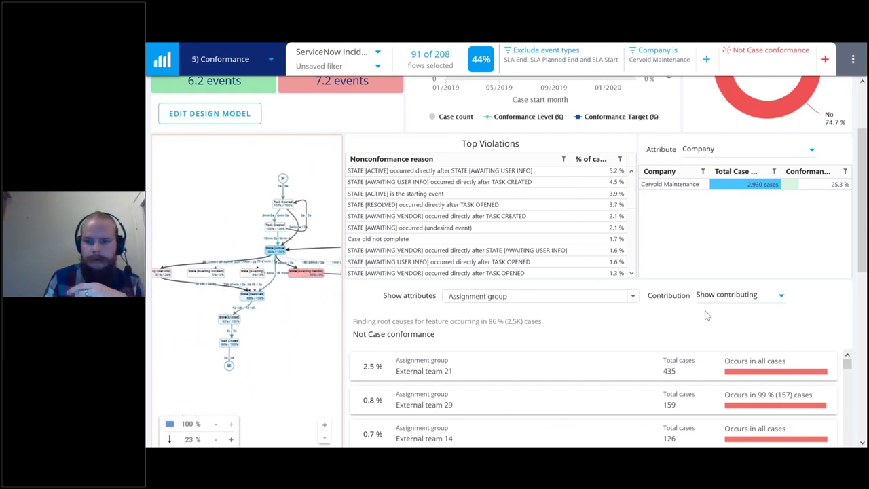
pyautogui.scroll(-5, 707, 312)
pyautogui.scroll(6, 252, 88)
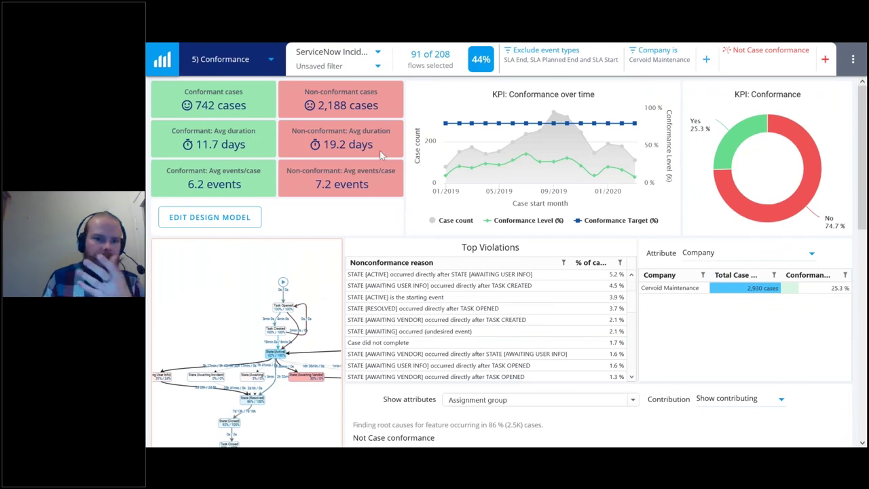
pyautogui.click(237, 66)
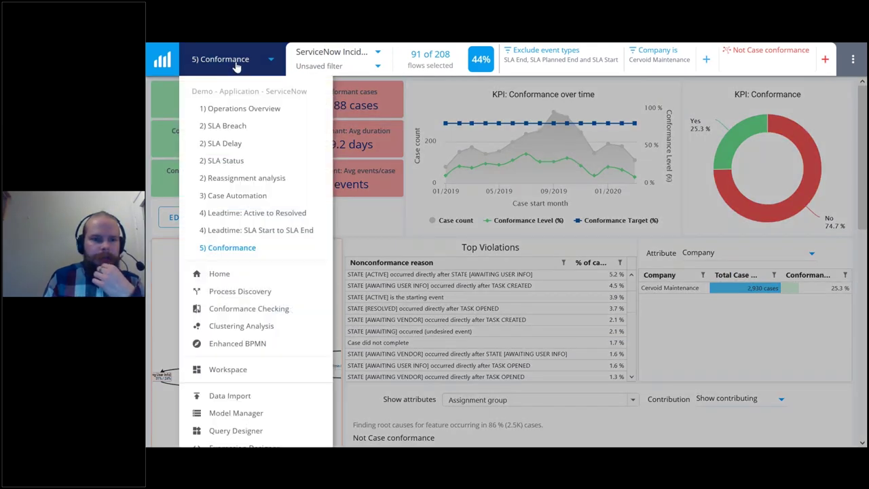